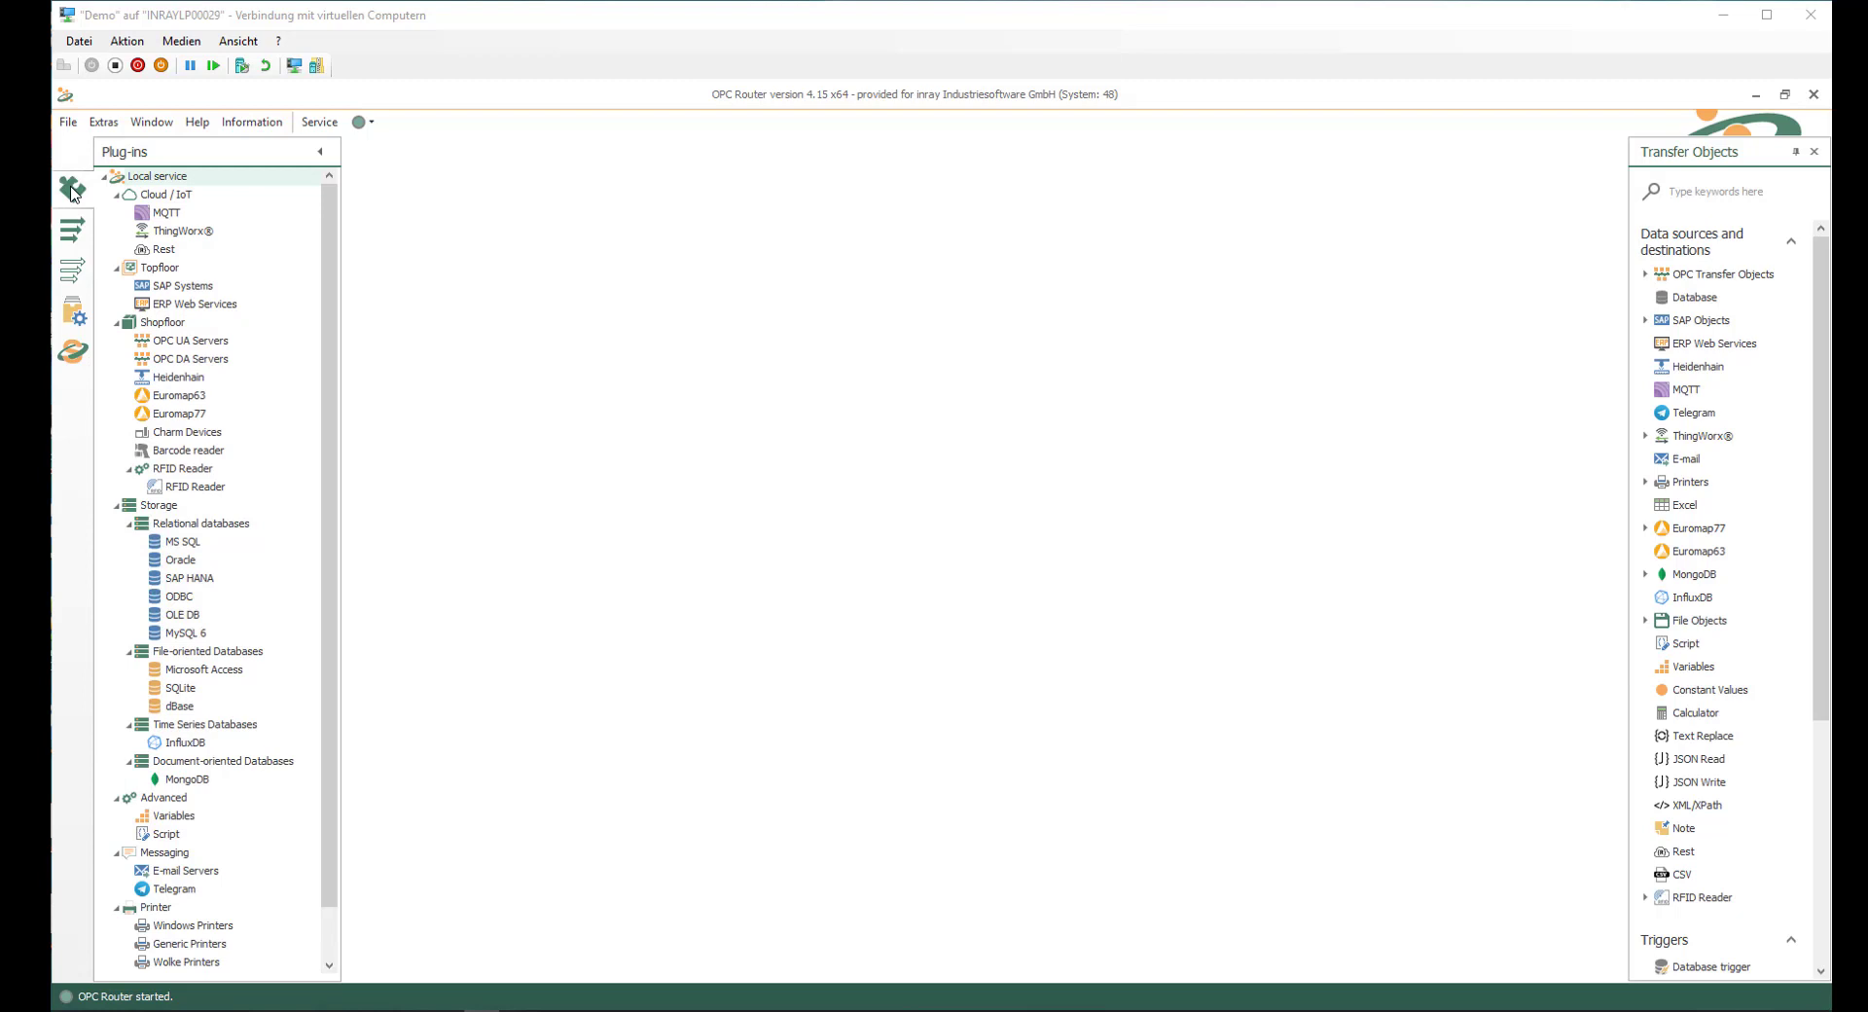
Open the SAP-SYS system's settings and examine its client protocol options and connection parameters.
click(164, 270)
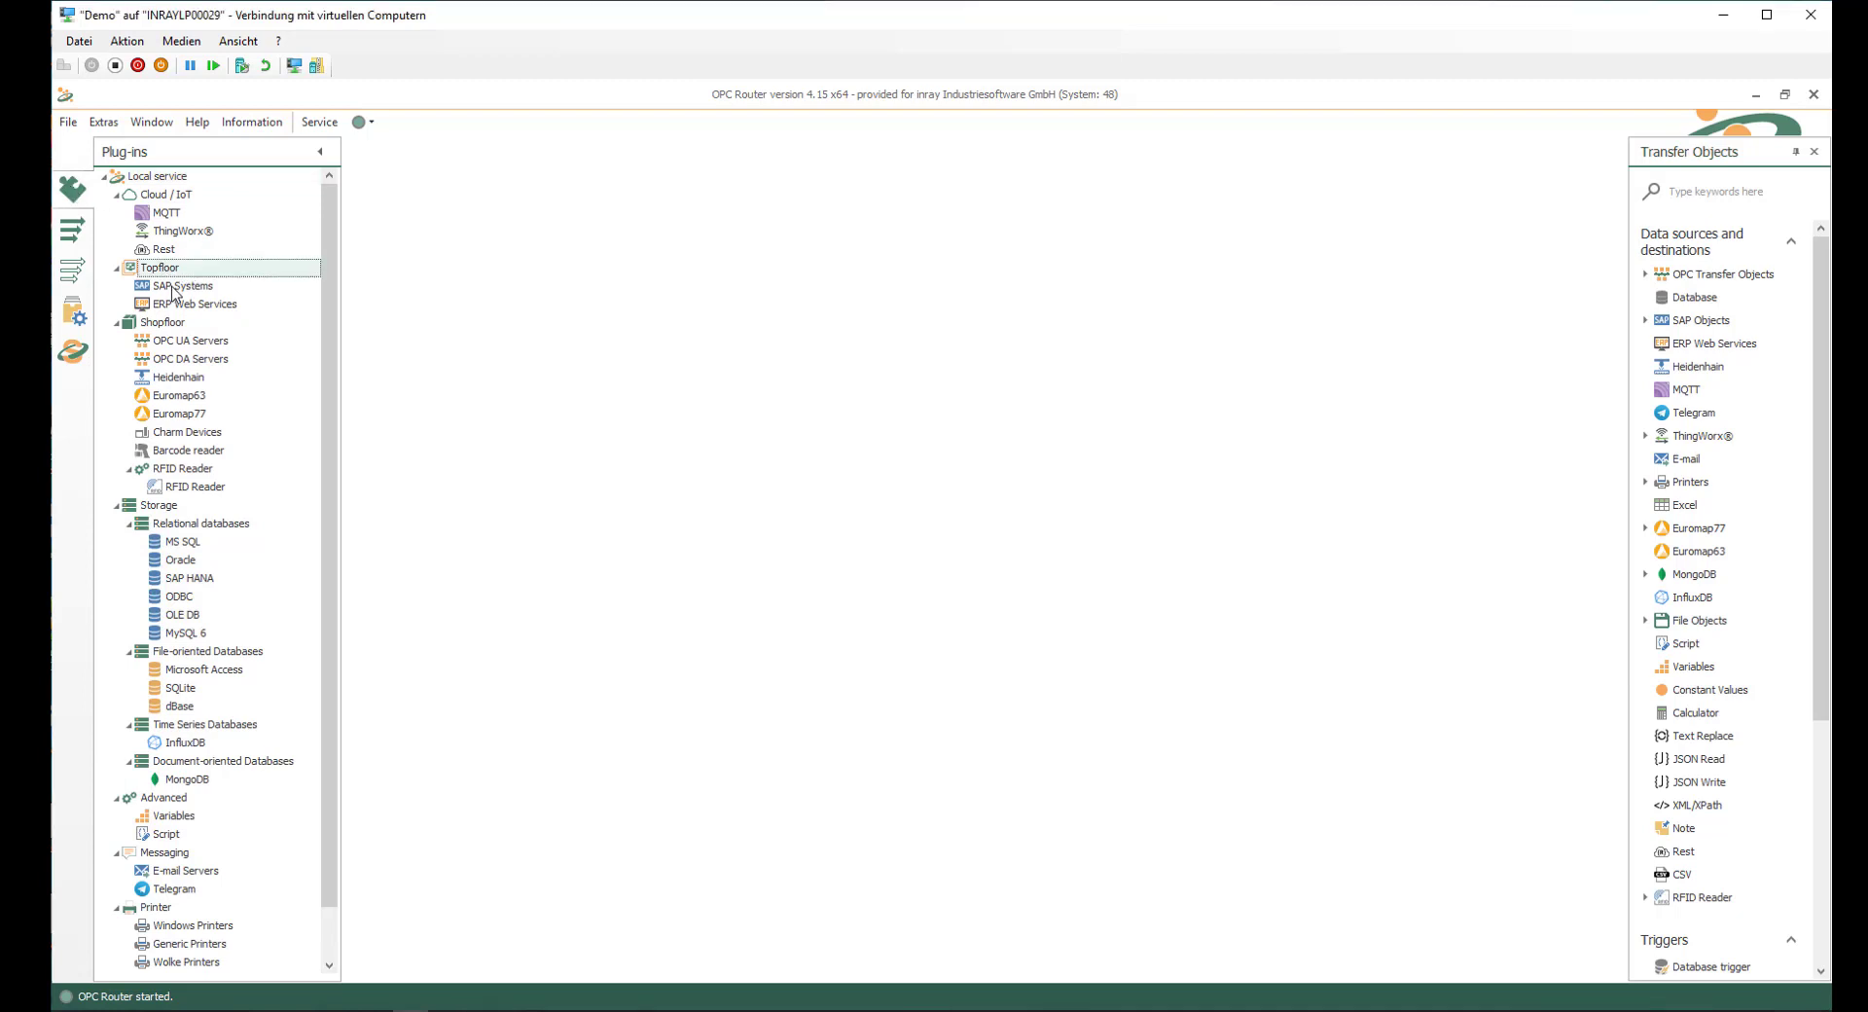
click(174, 289)
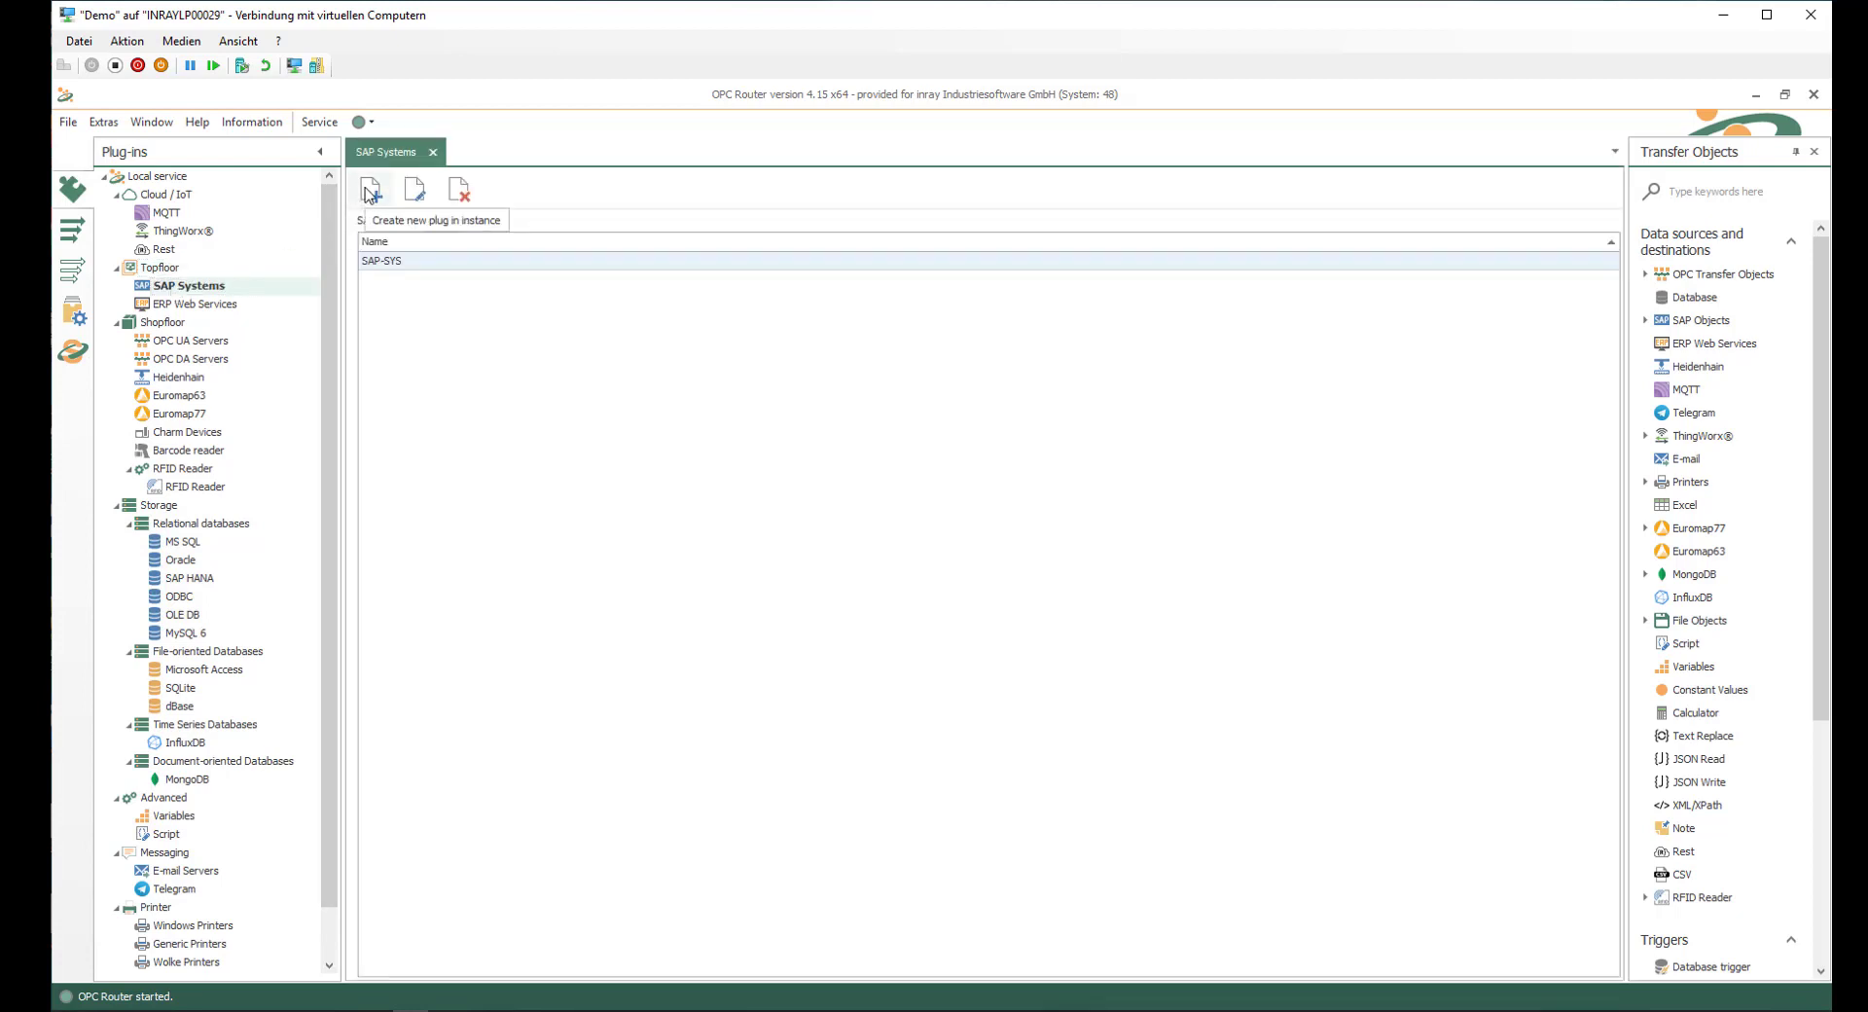
double_click(522, 268)
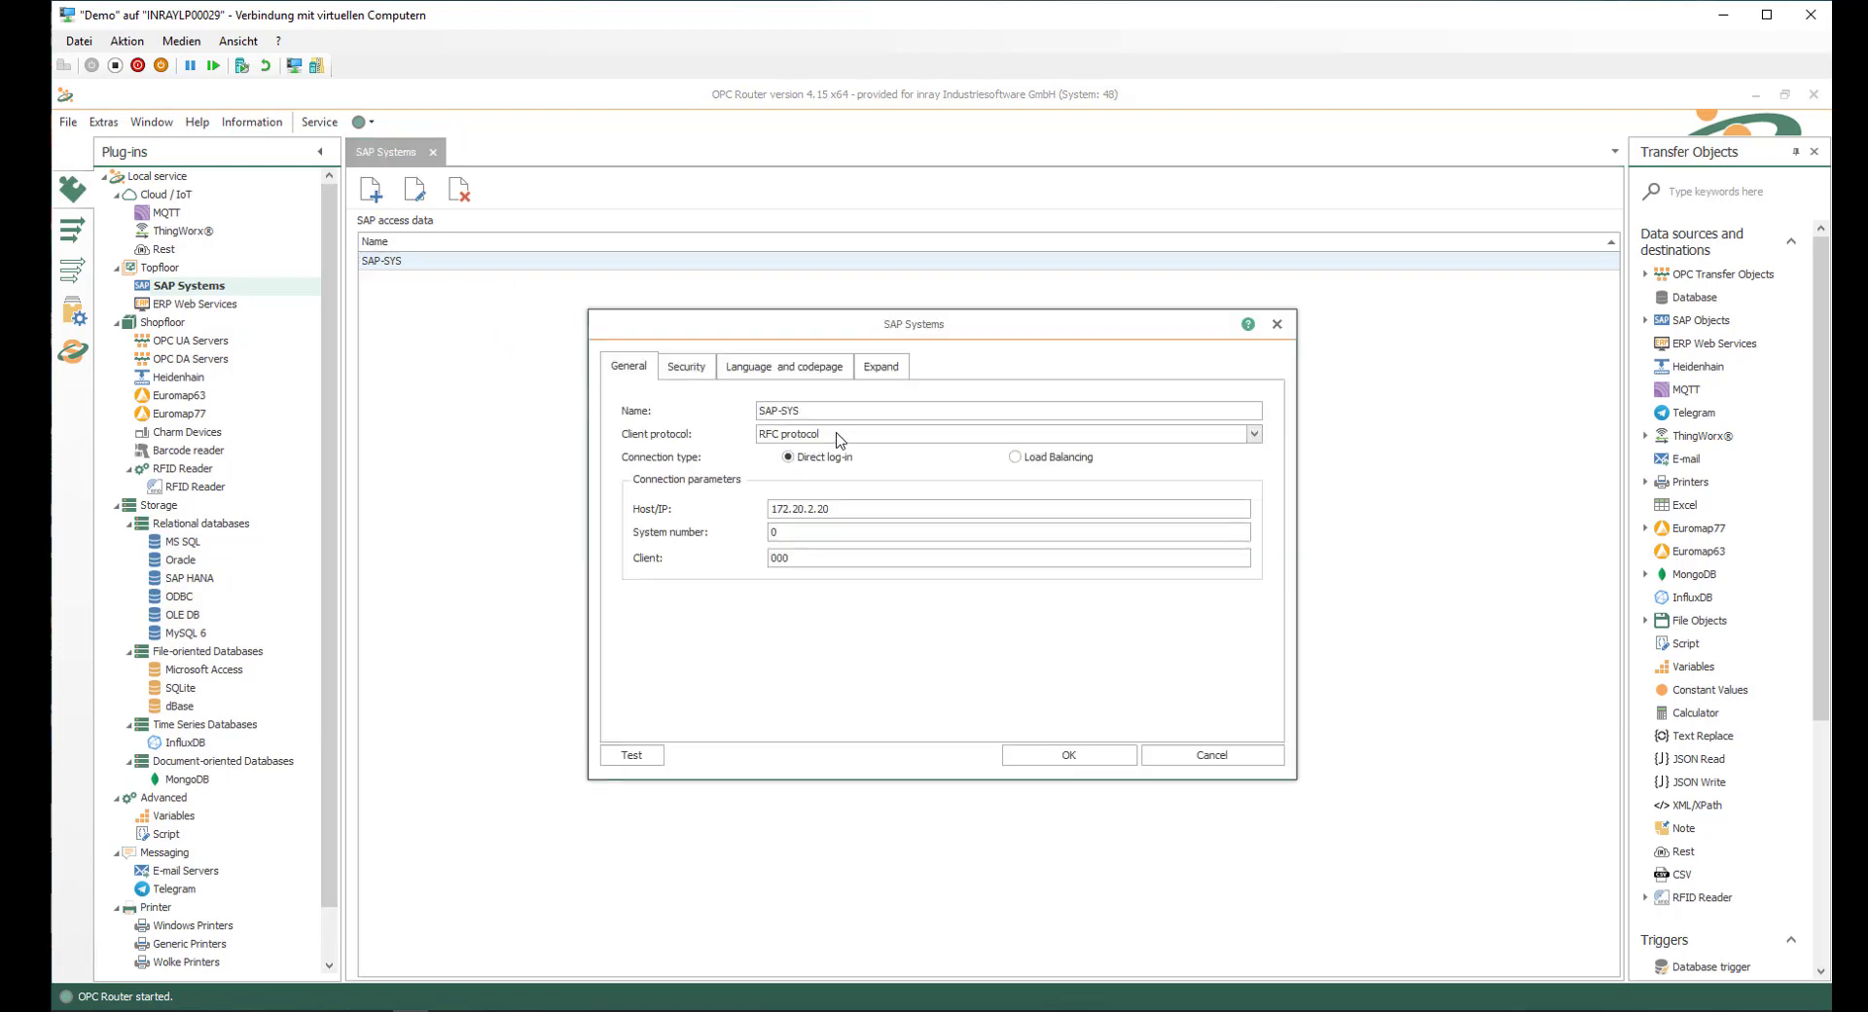
click(840, 437)
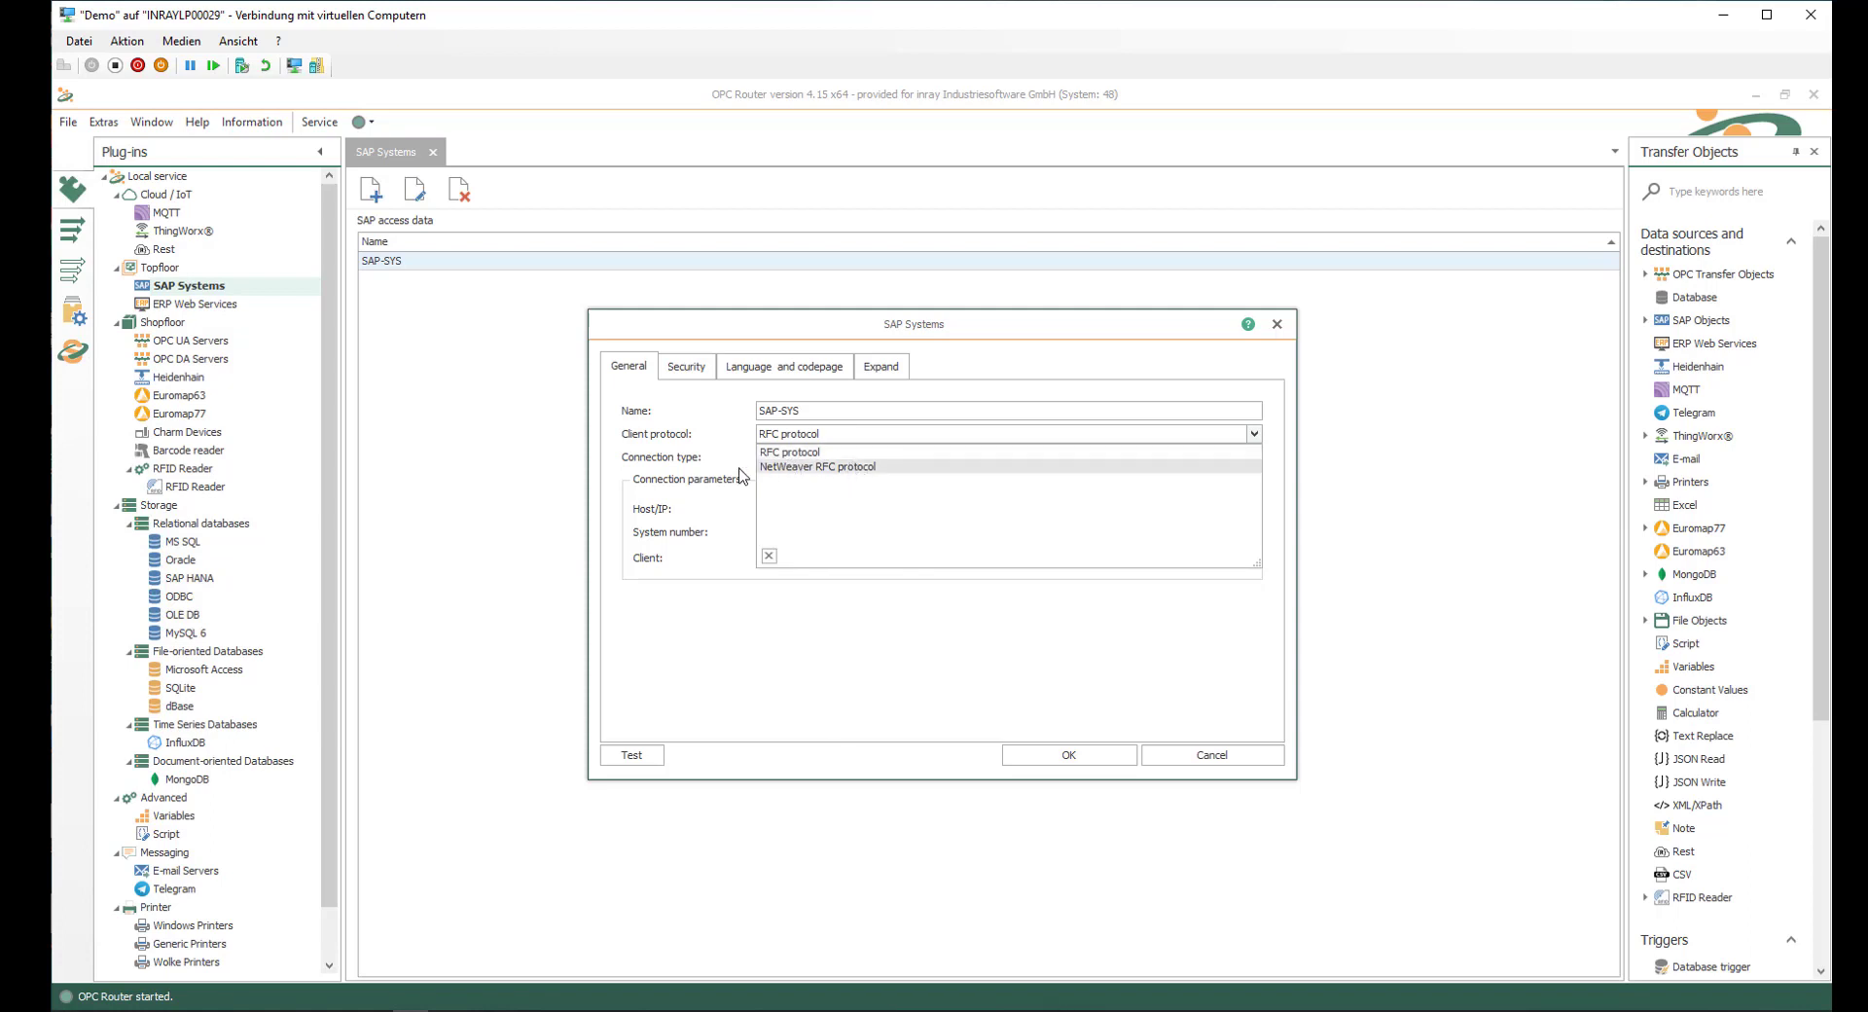
click(684, 433)
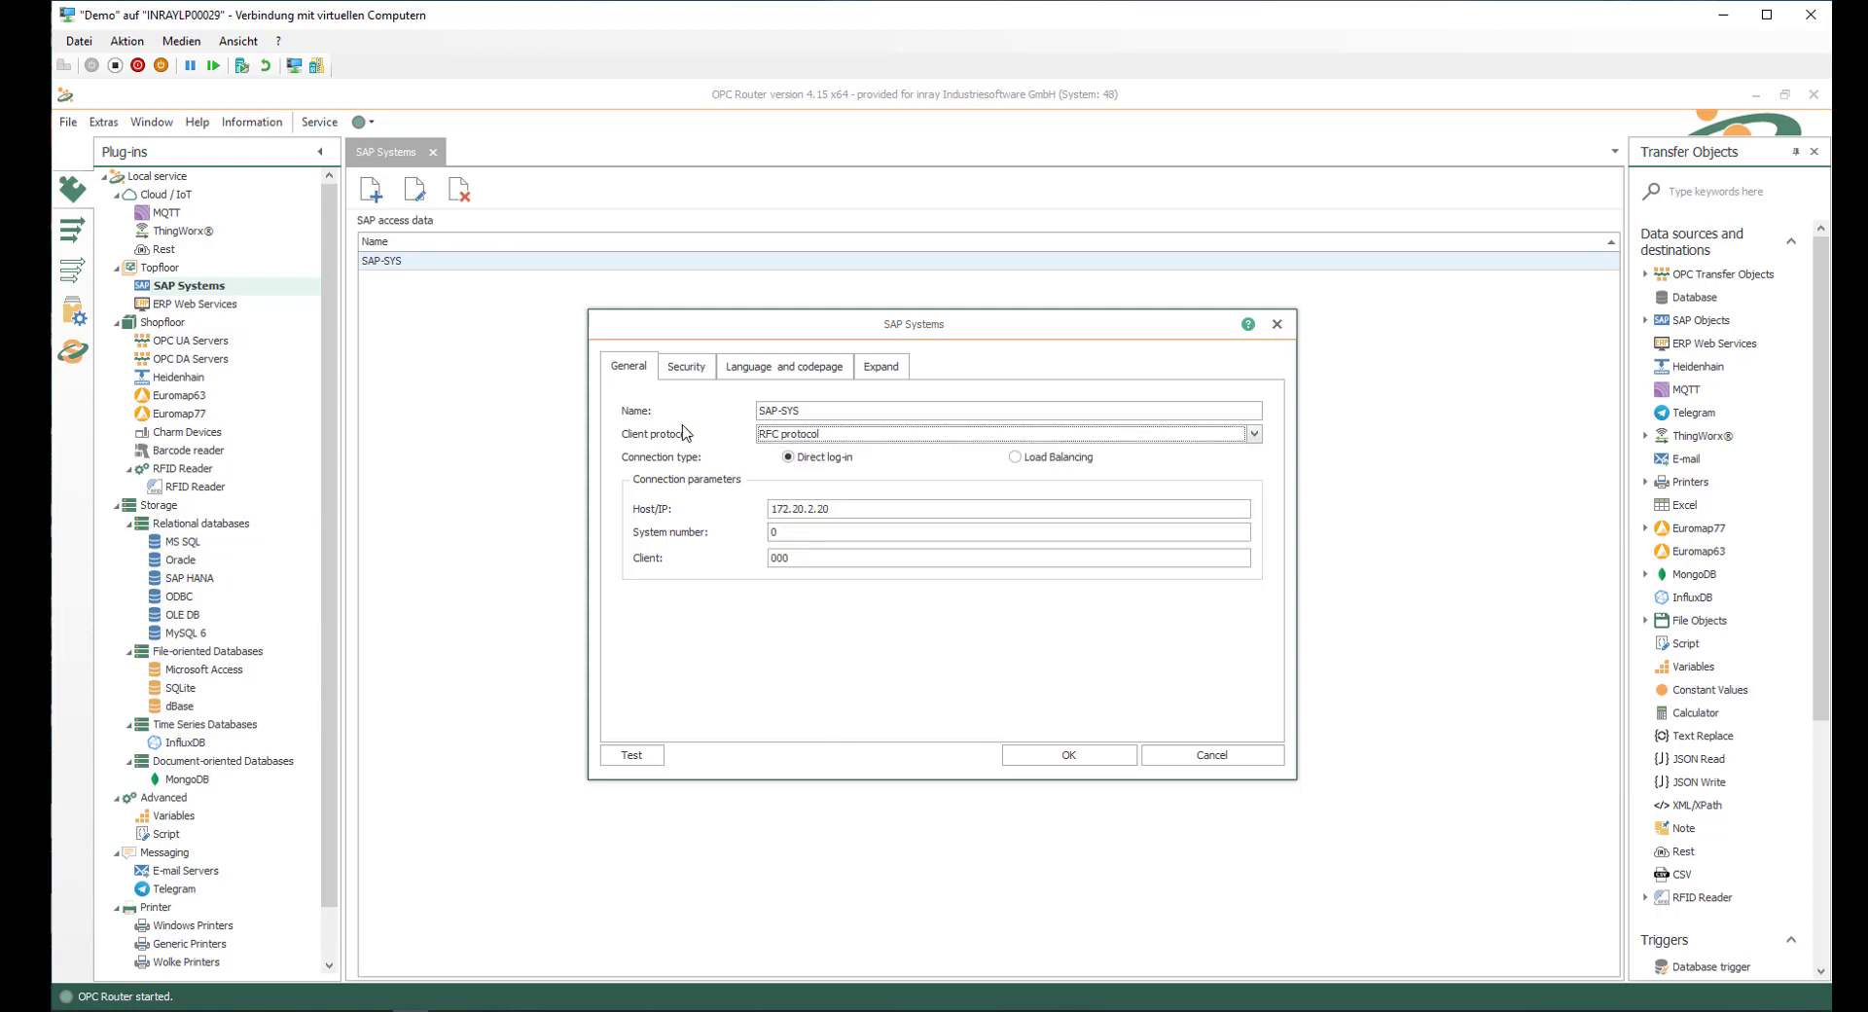
click(841, 506)
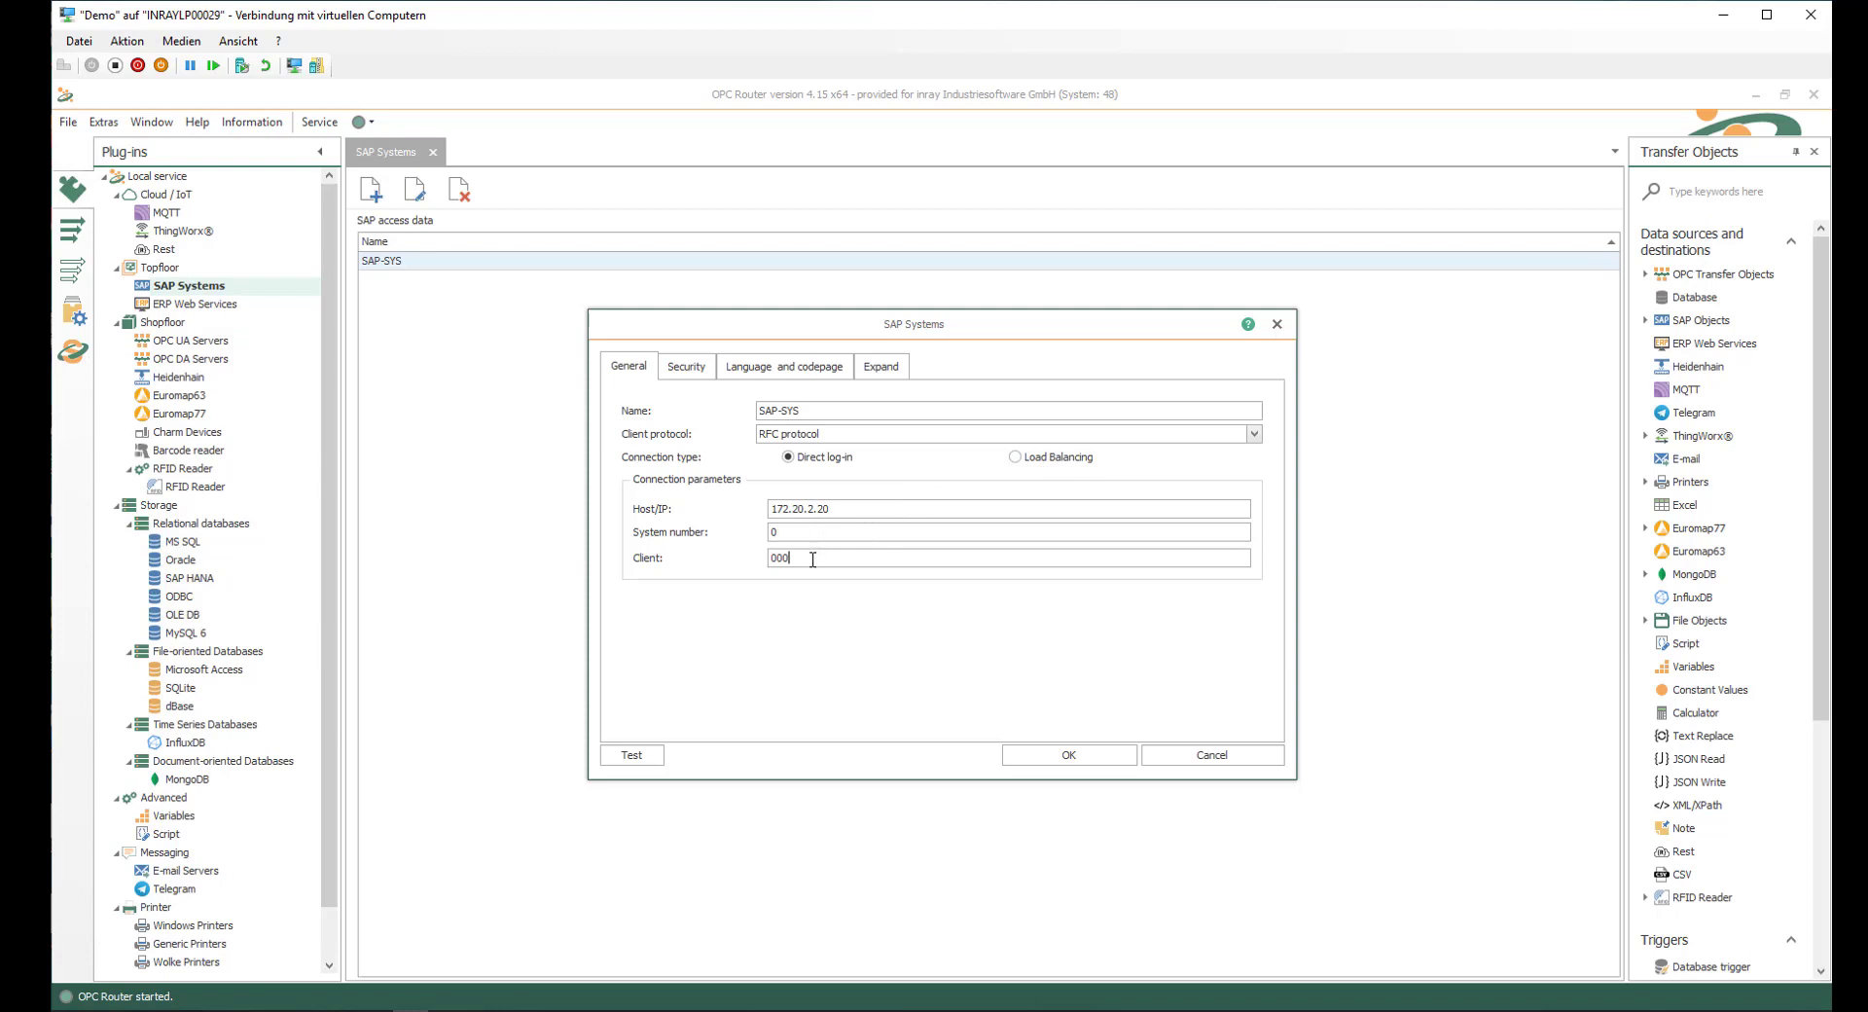
Examine the login methods in the SAP-SYS security settings and test the connection, leaving the settings unsaved.
click(682, 370)
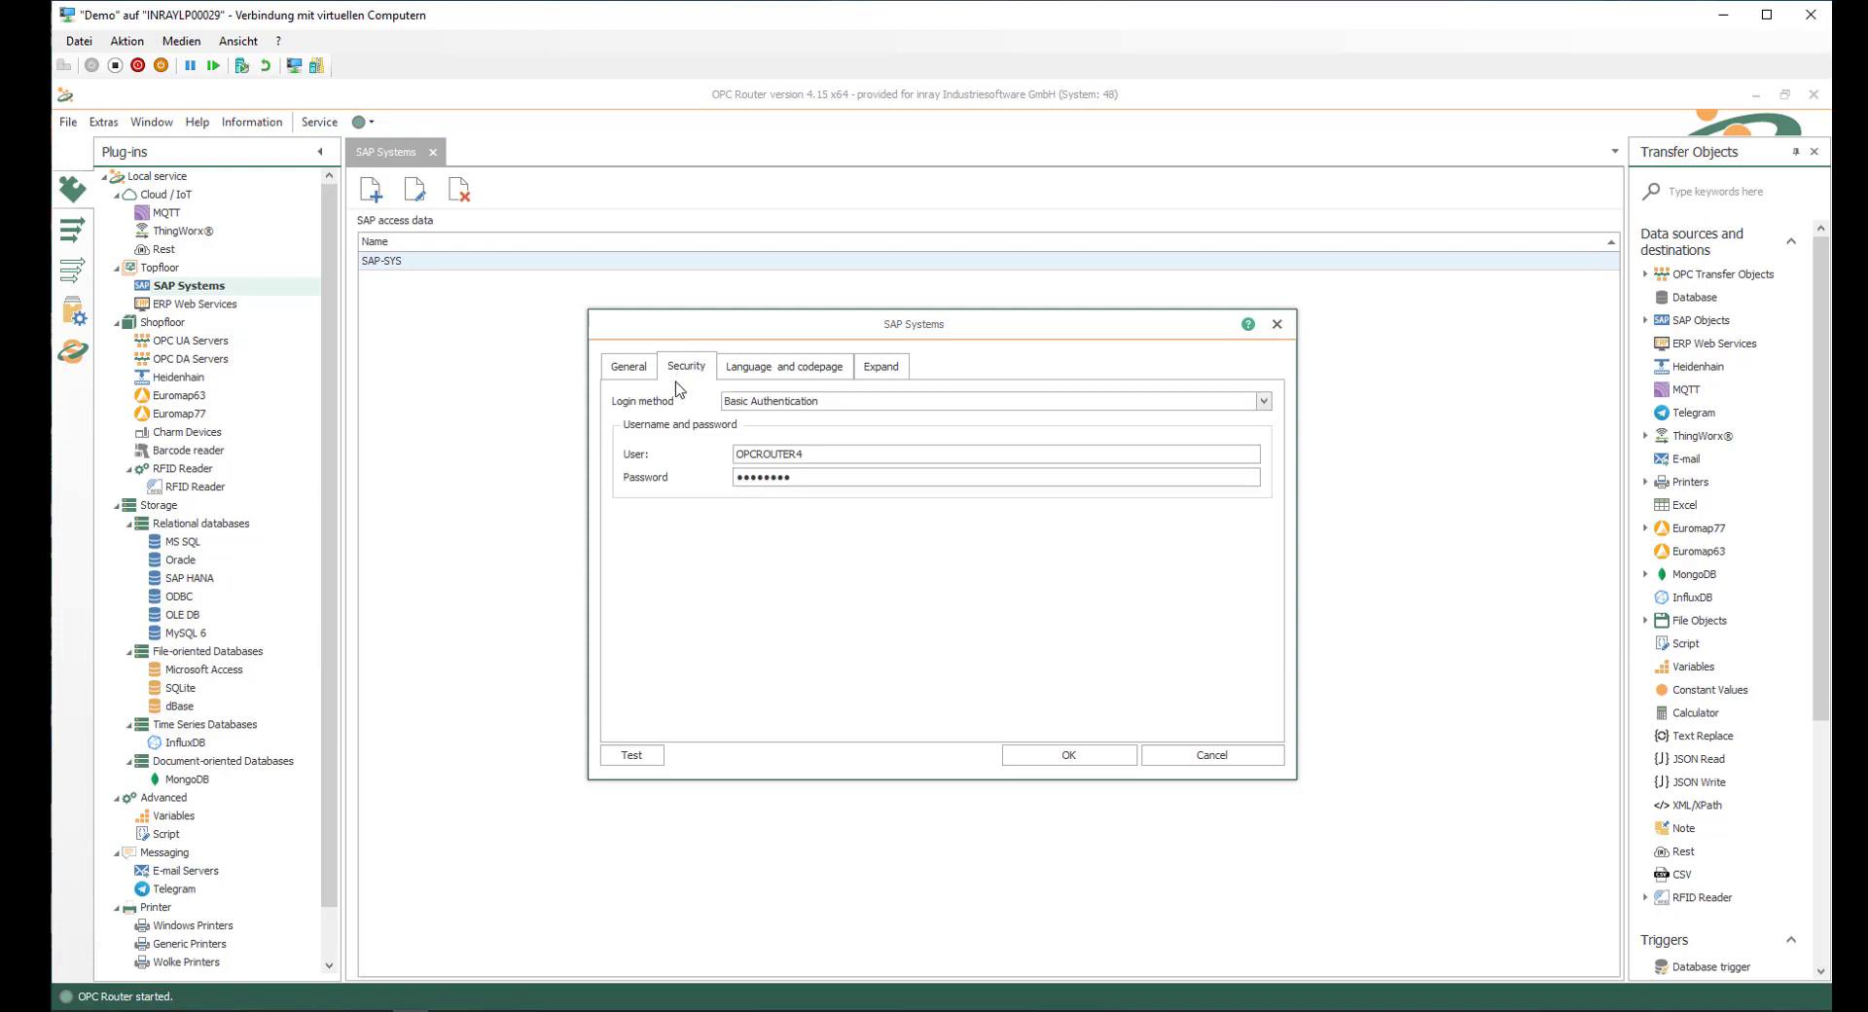
click(772, 475)
click(1264, 400)
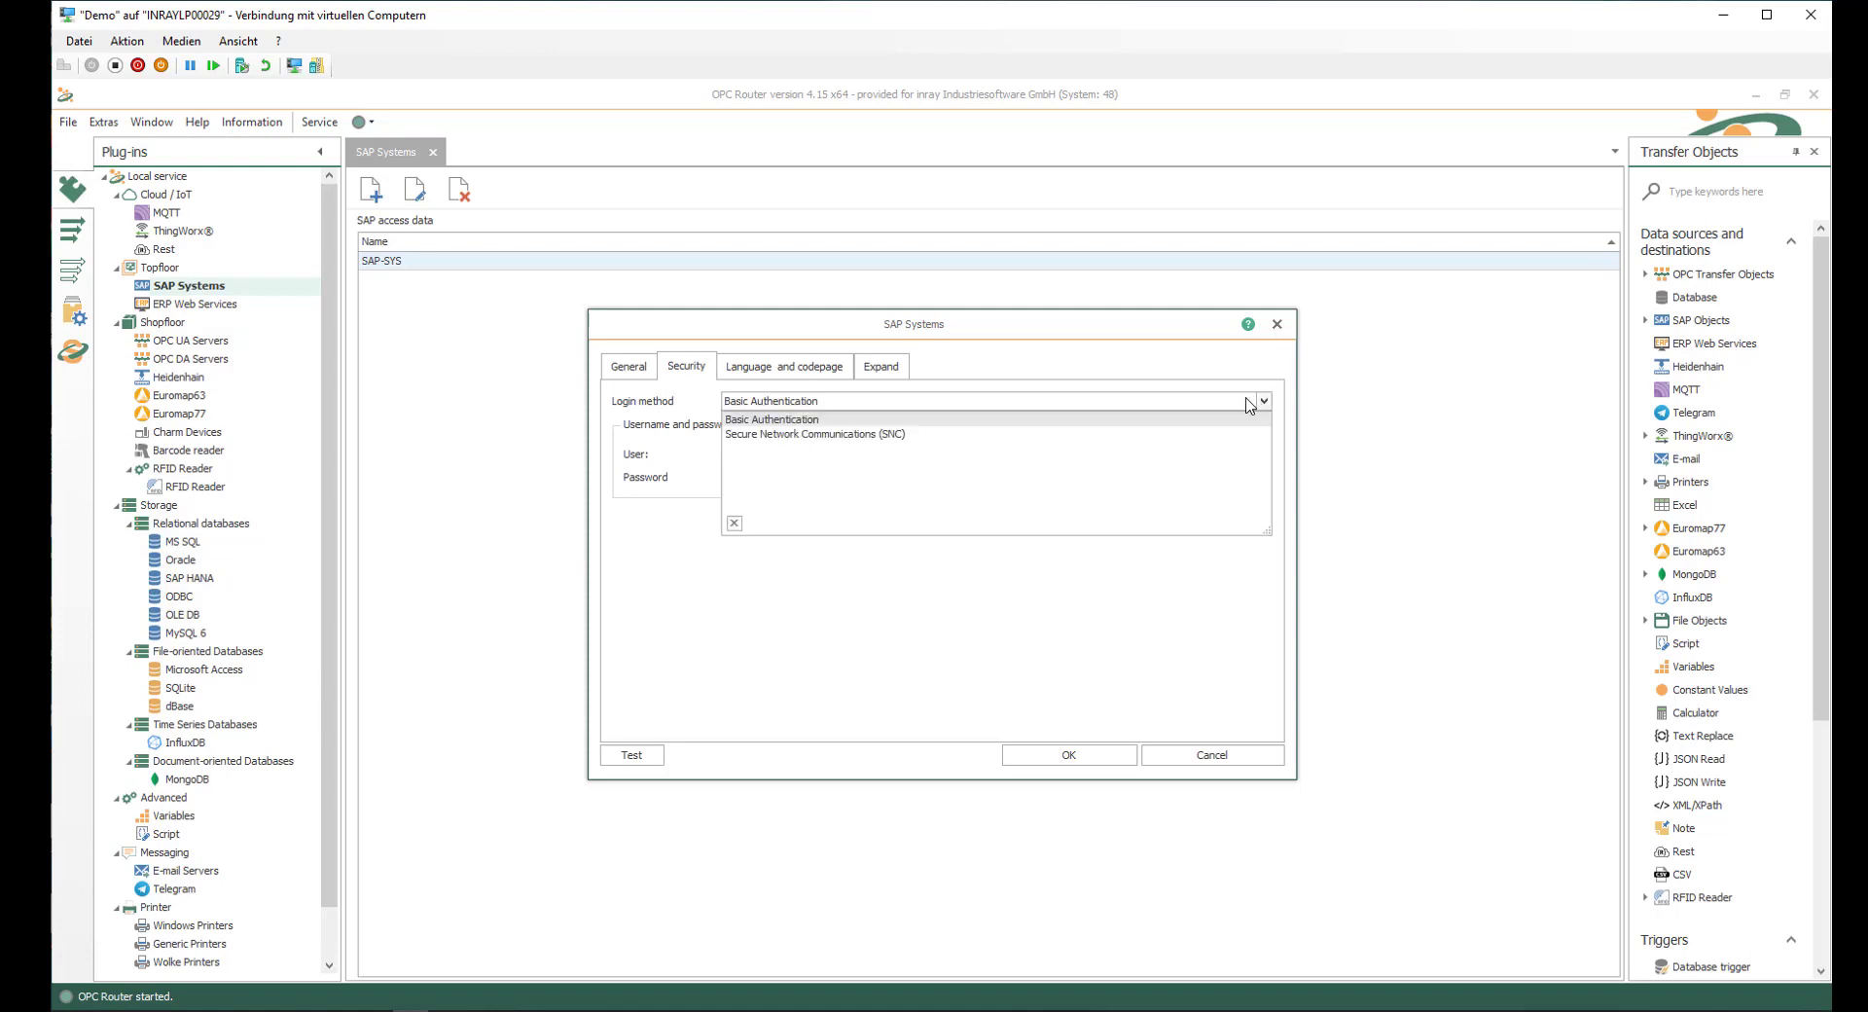
click(708, 614)
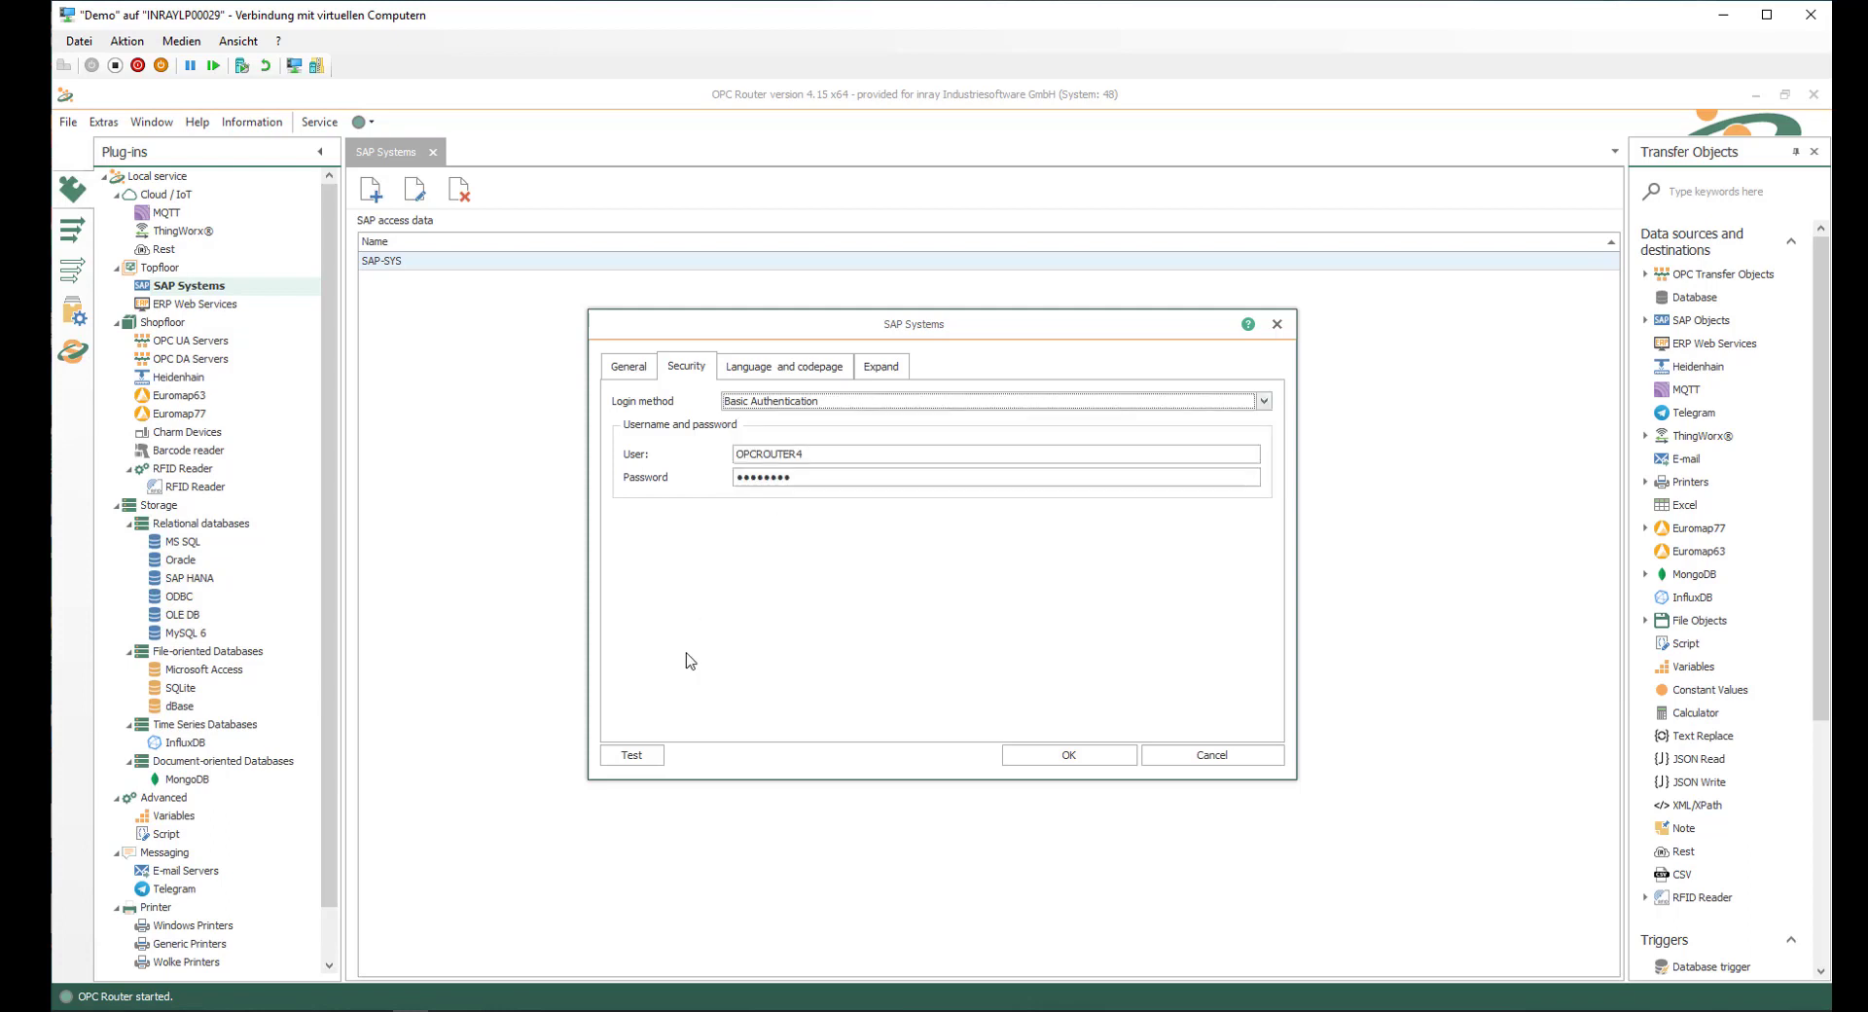
click(638, 756)
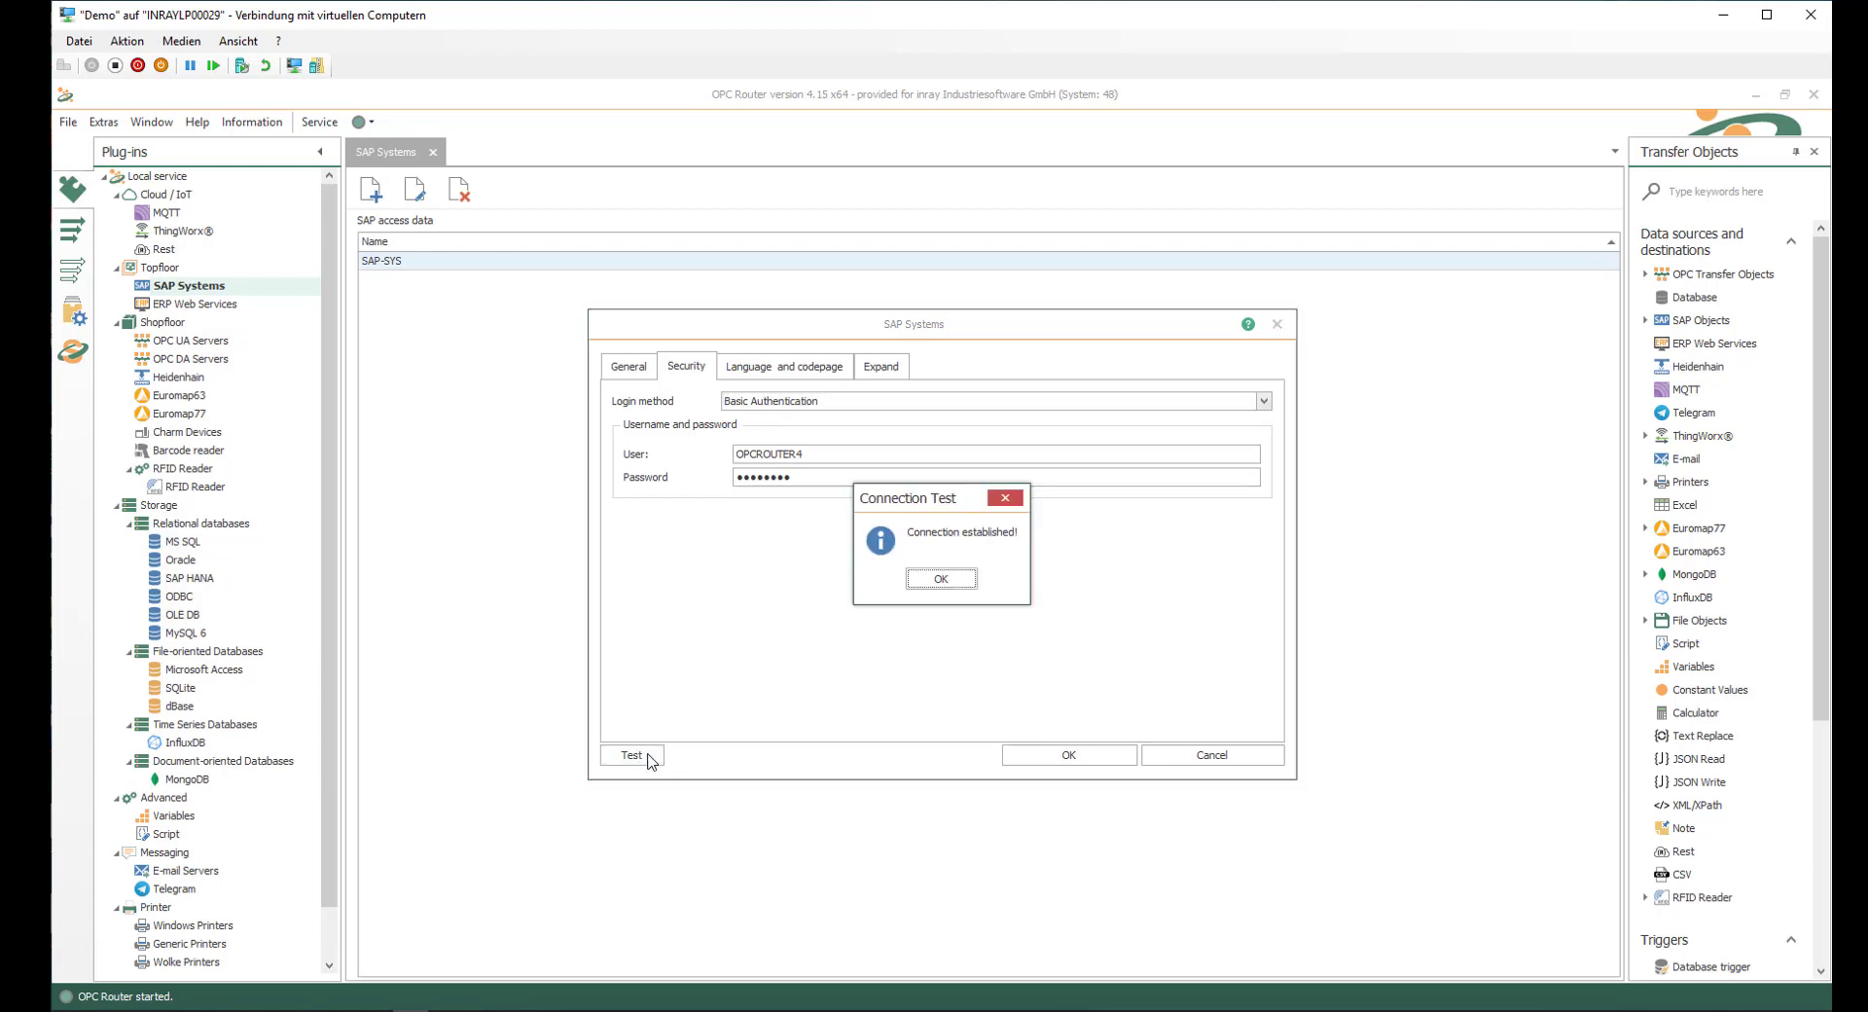
click(962, 584)
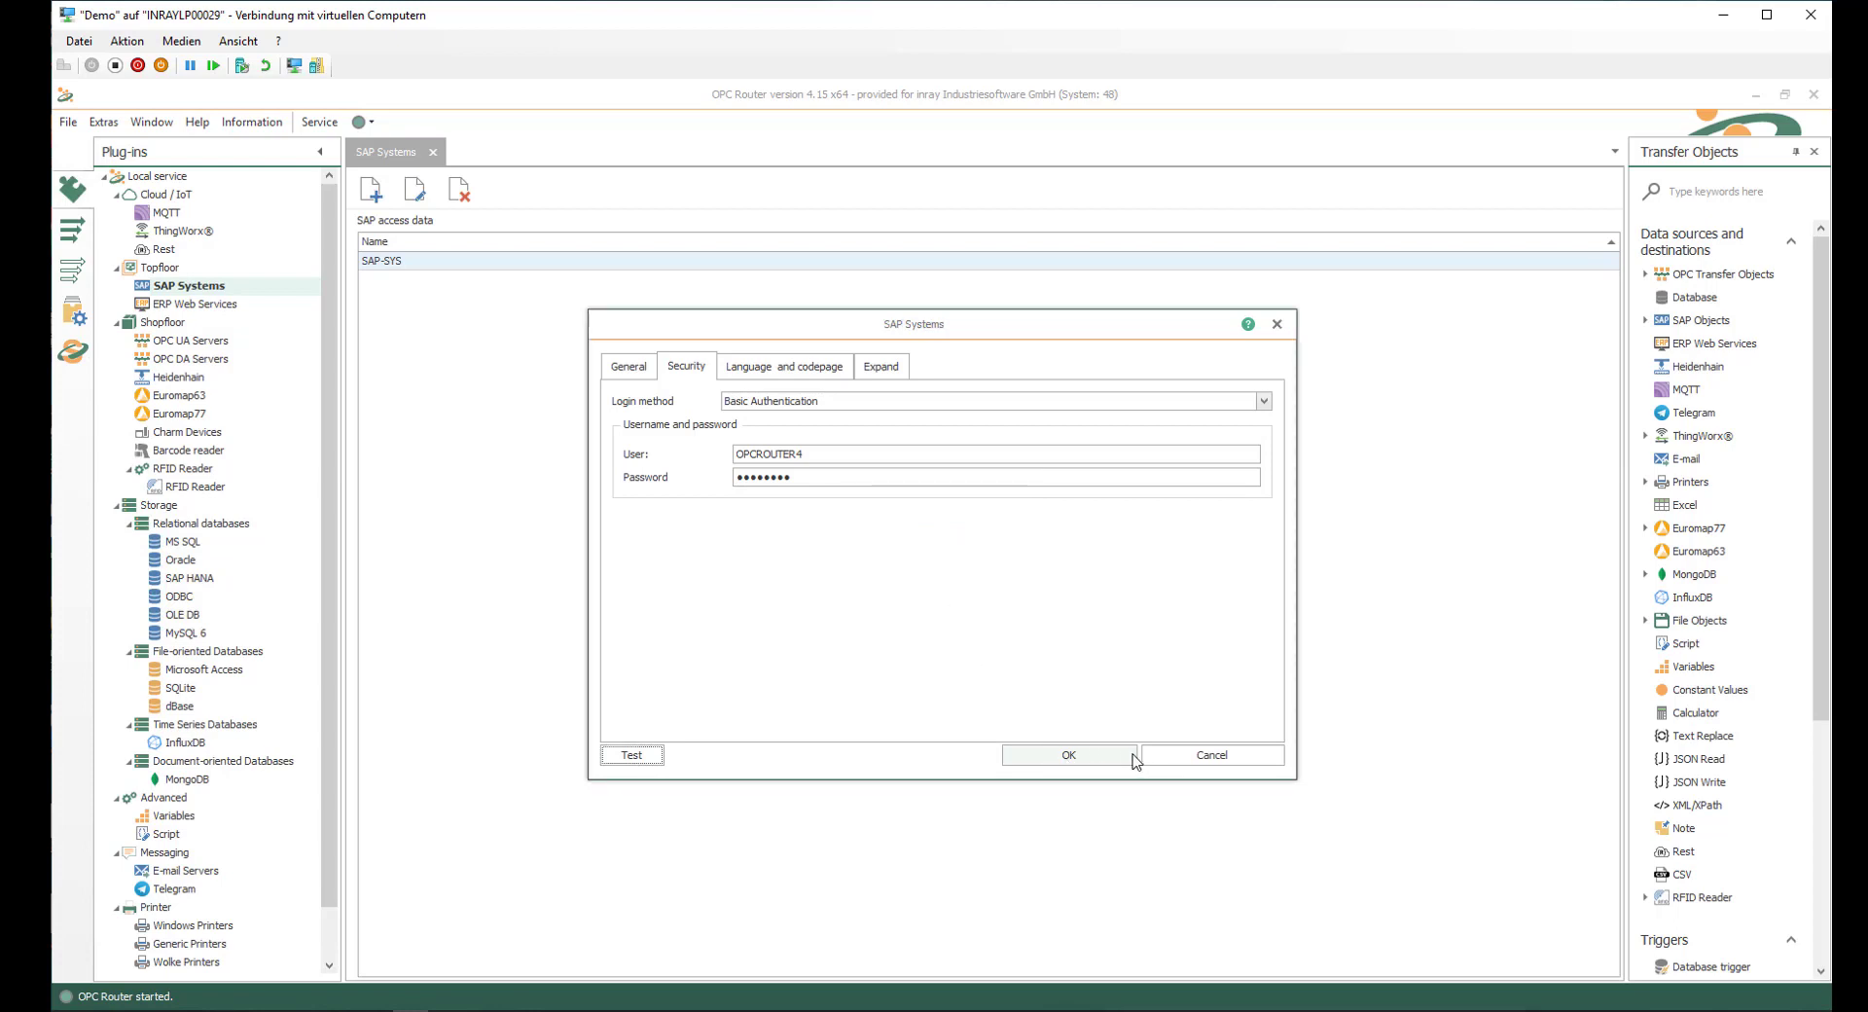
click(1204, 764)
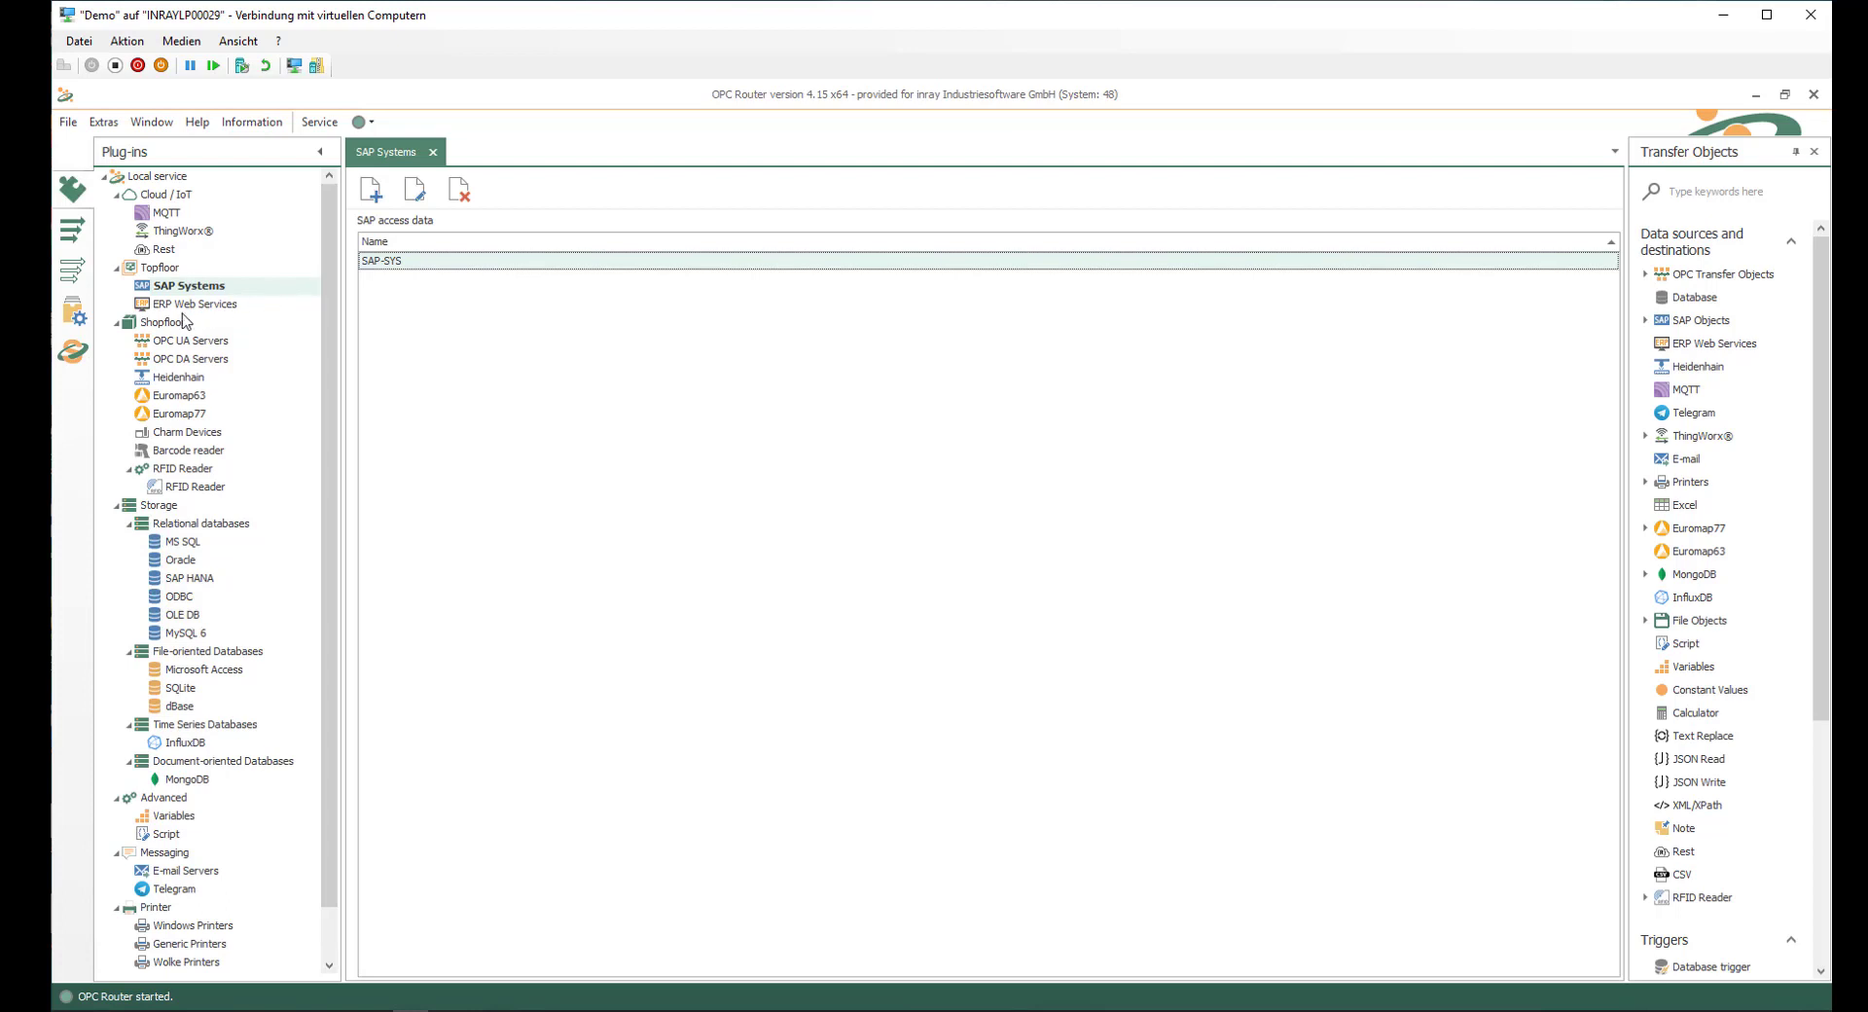
Review the KEPServerEX_Training OPC UA server's endpoint and log-on settings and check its connection.
click(178, 342)
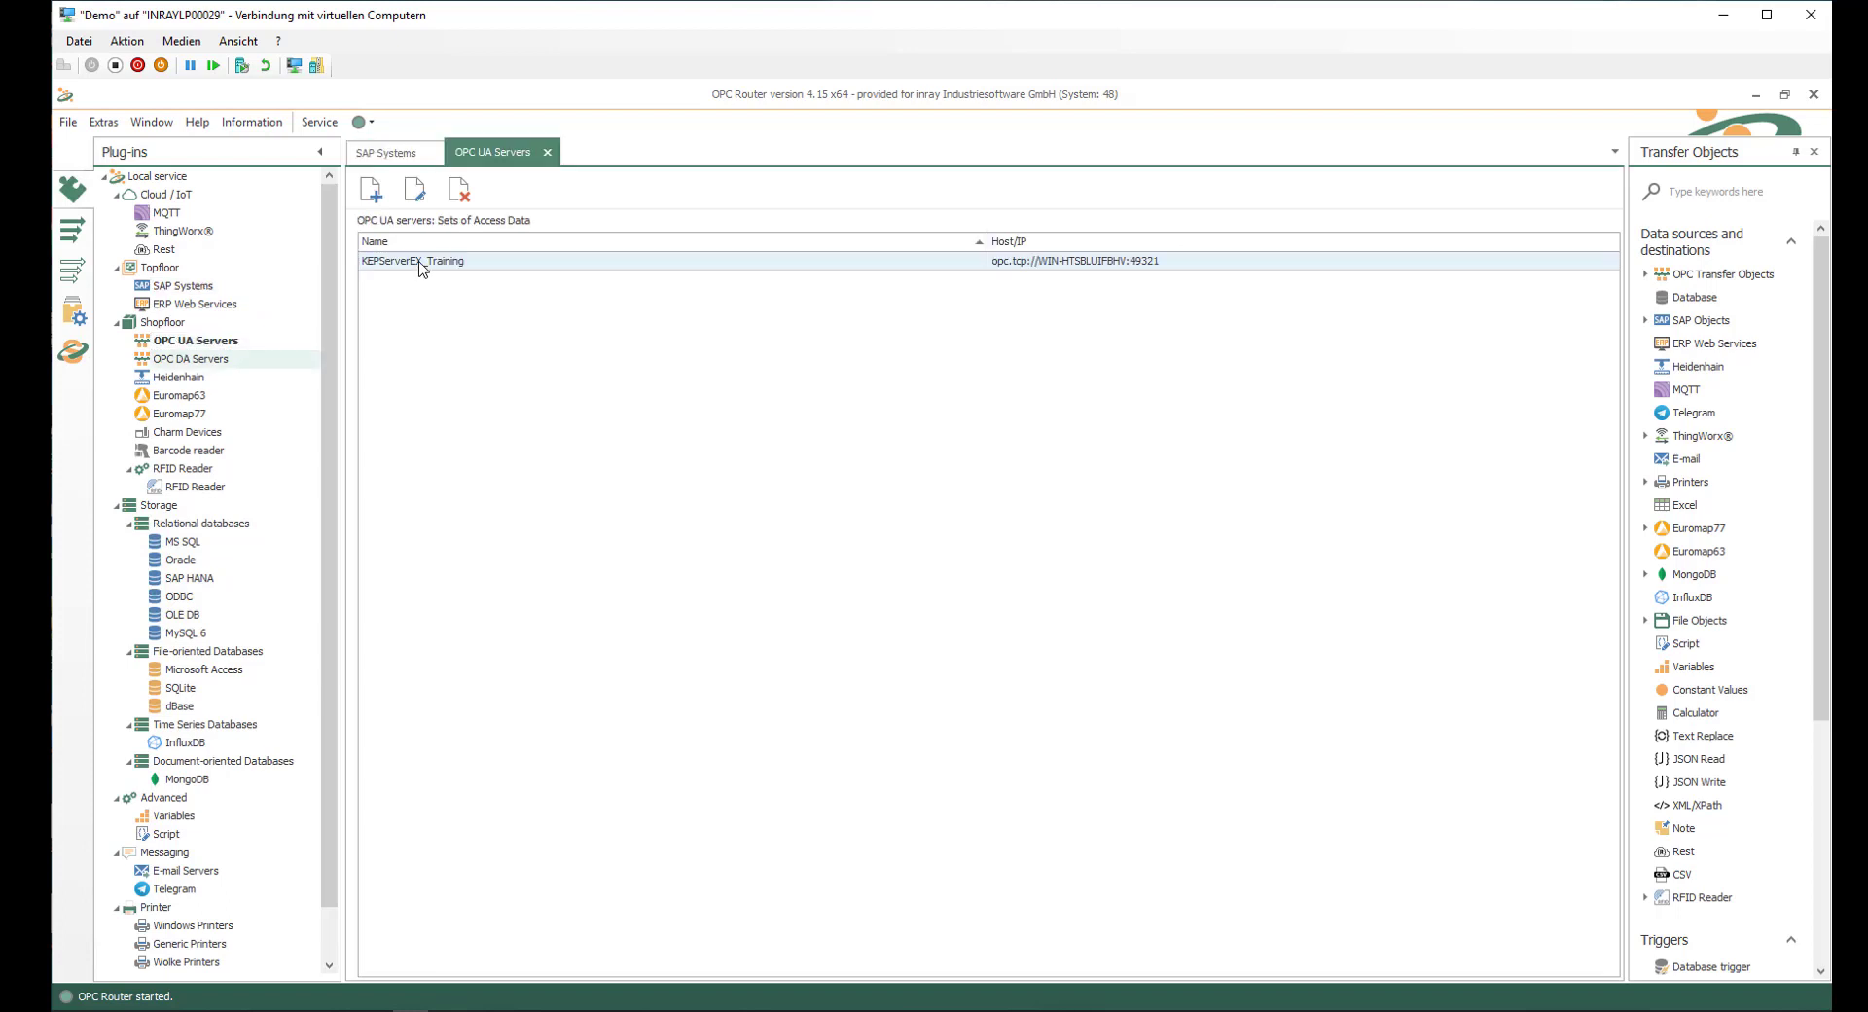
double_click(419, 263)
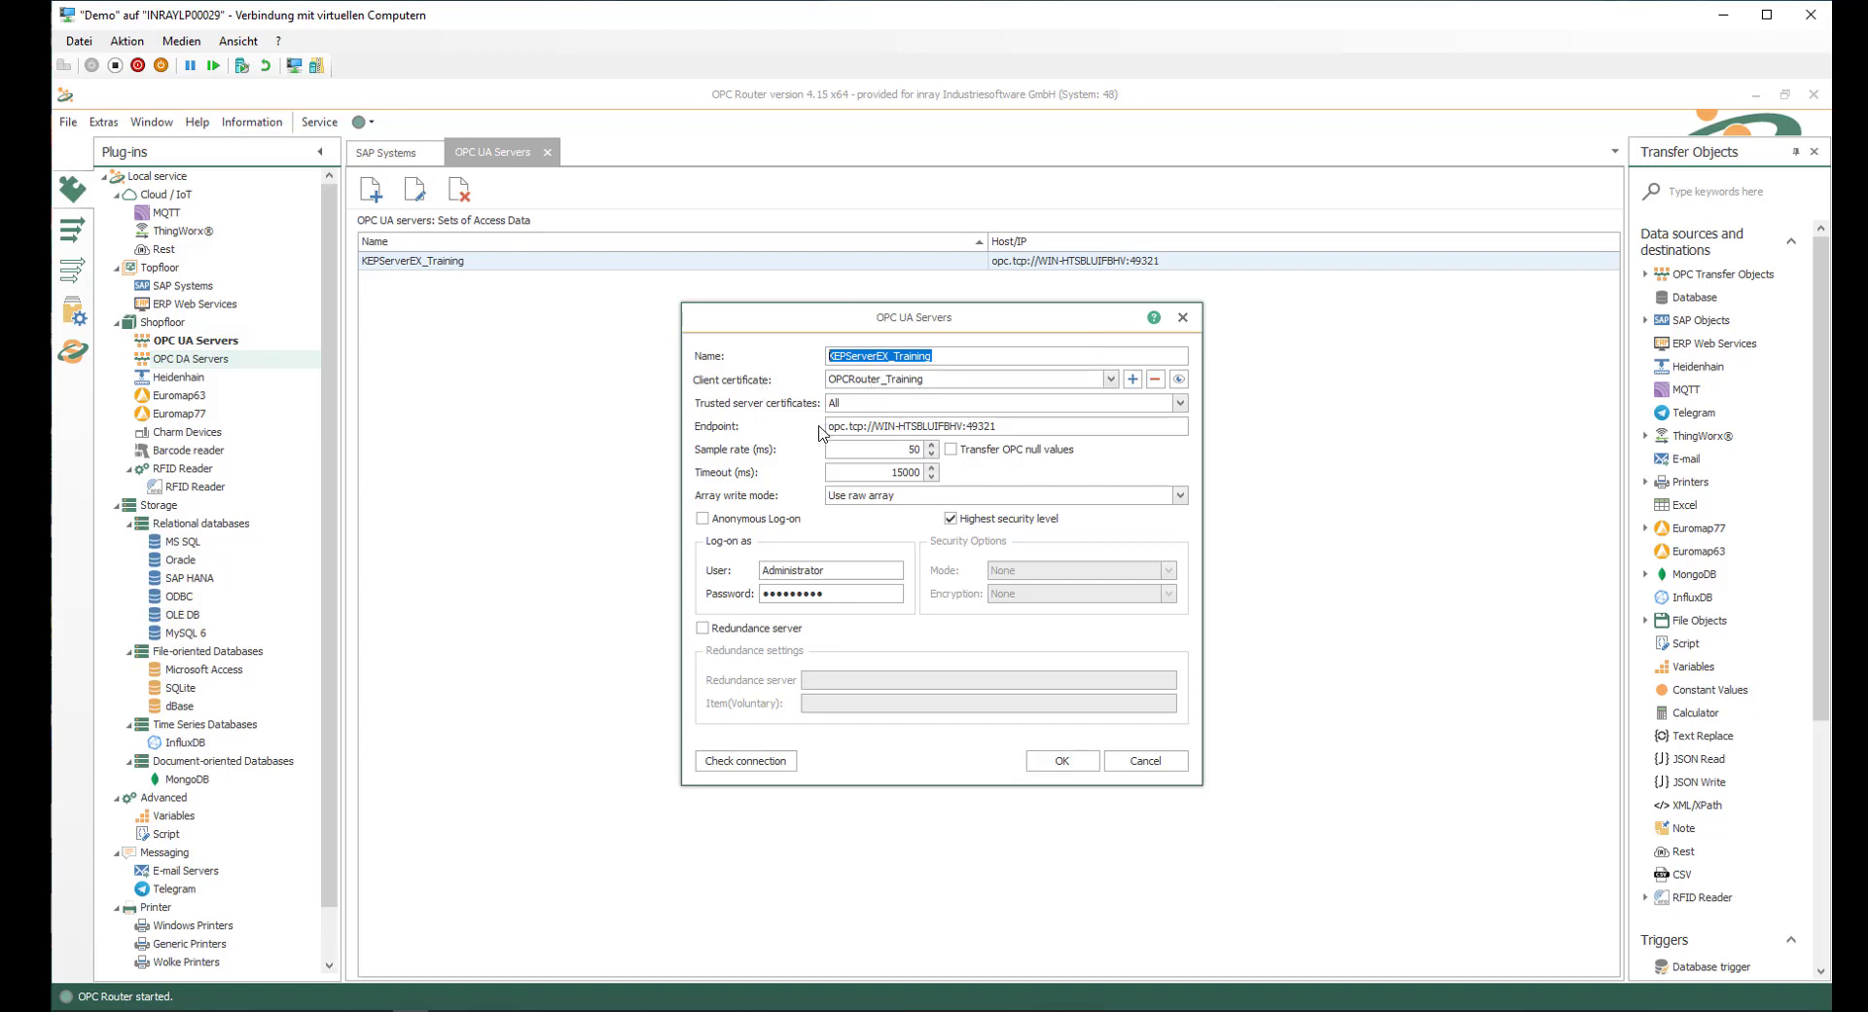
click(1015, 430)
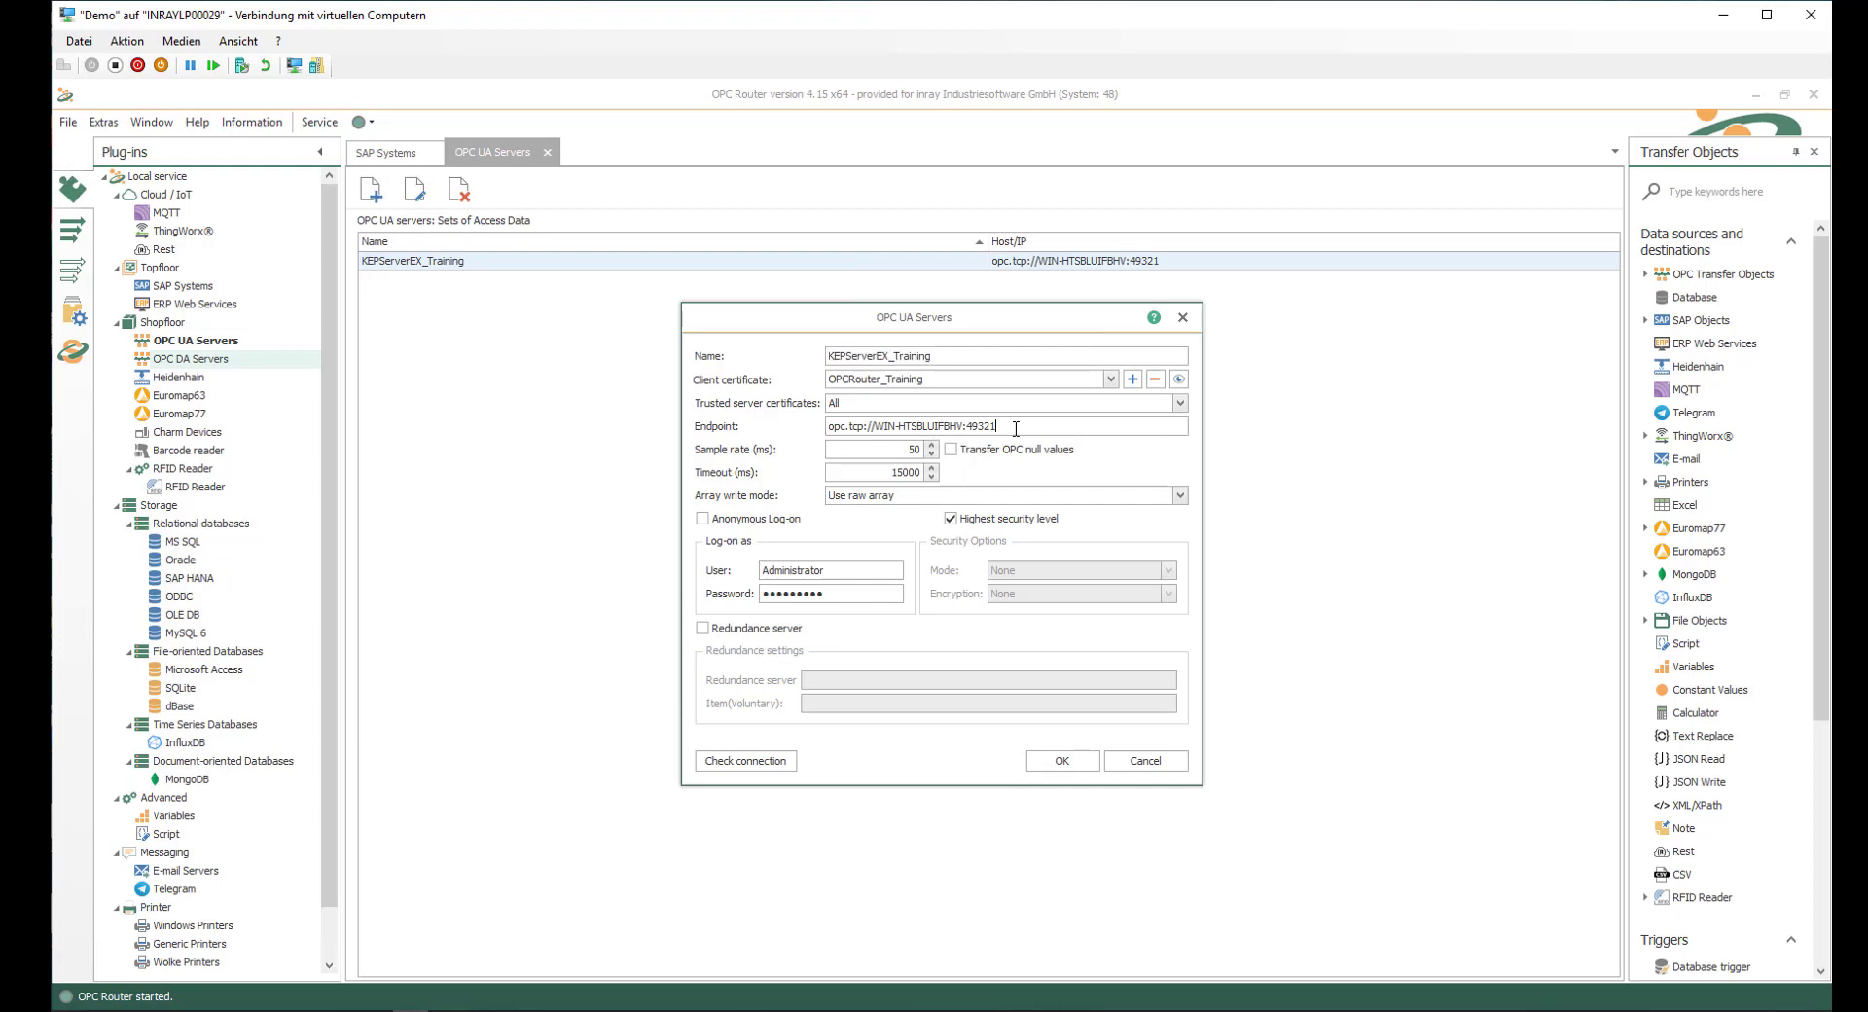
click(856, 571)
click(736, 762)
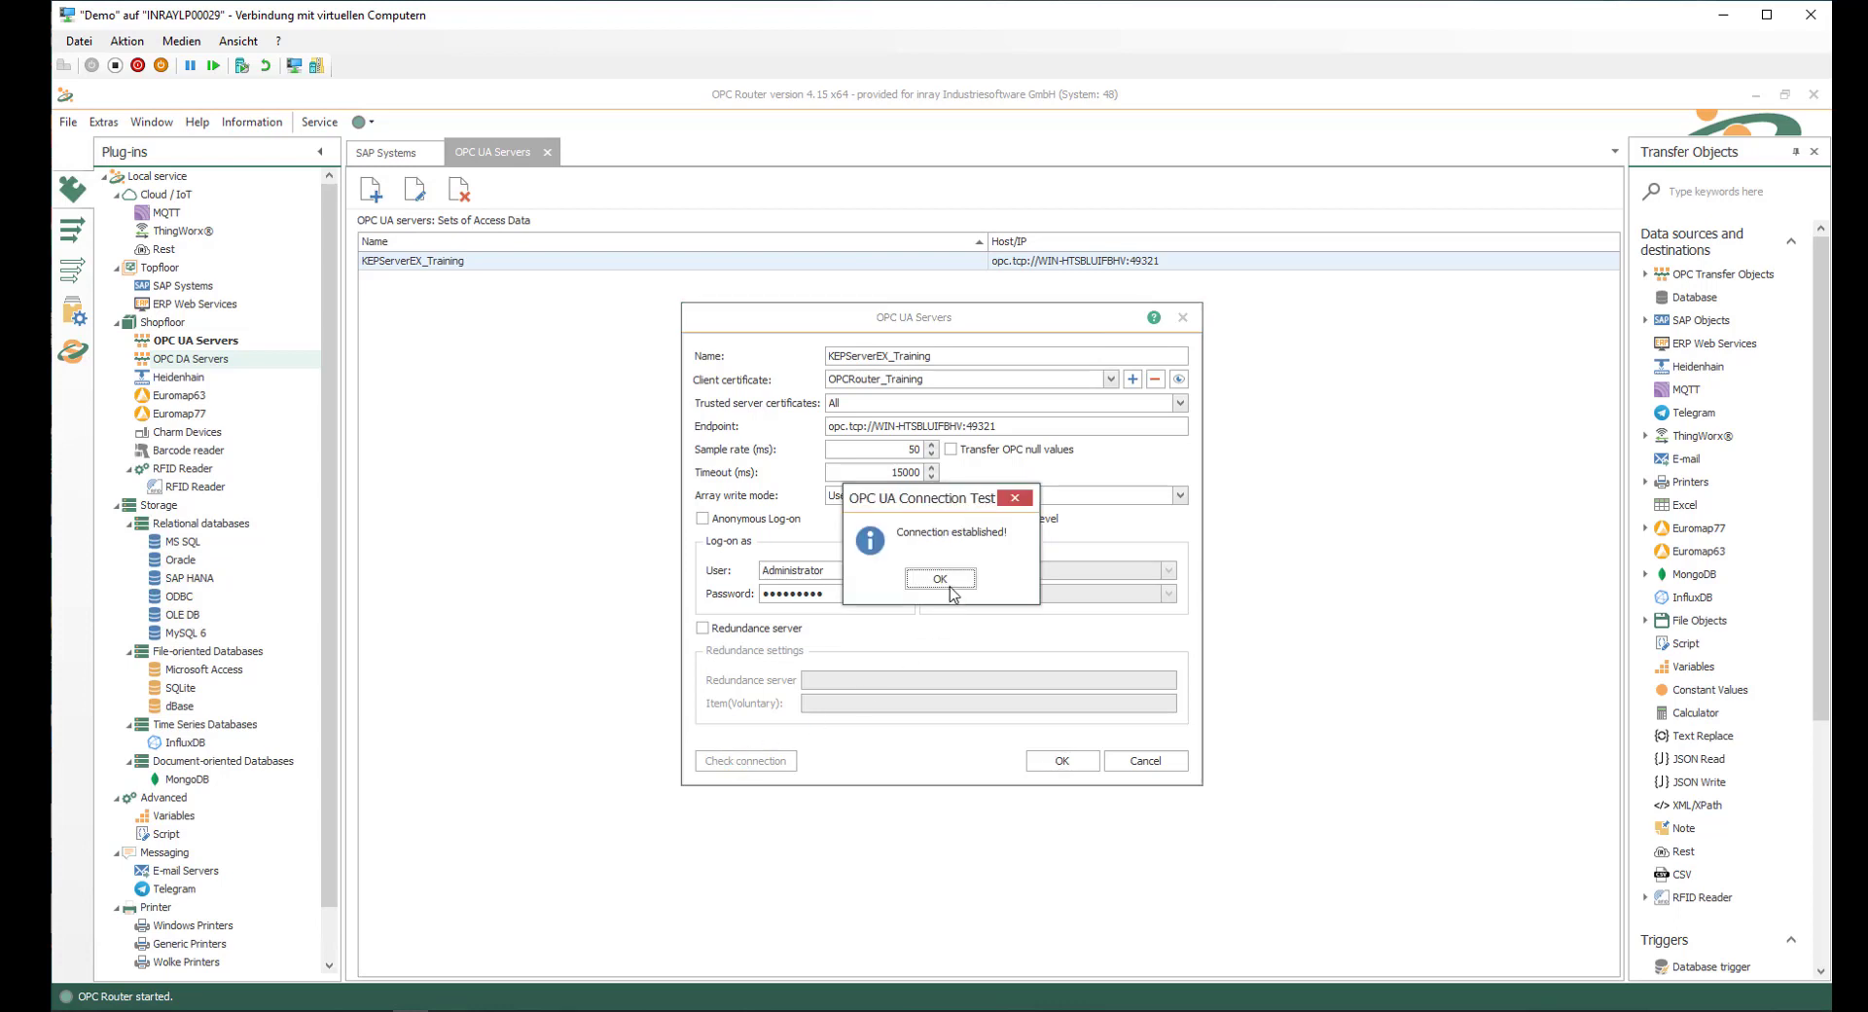
click(939, 579)
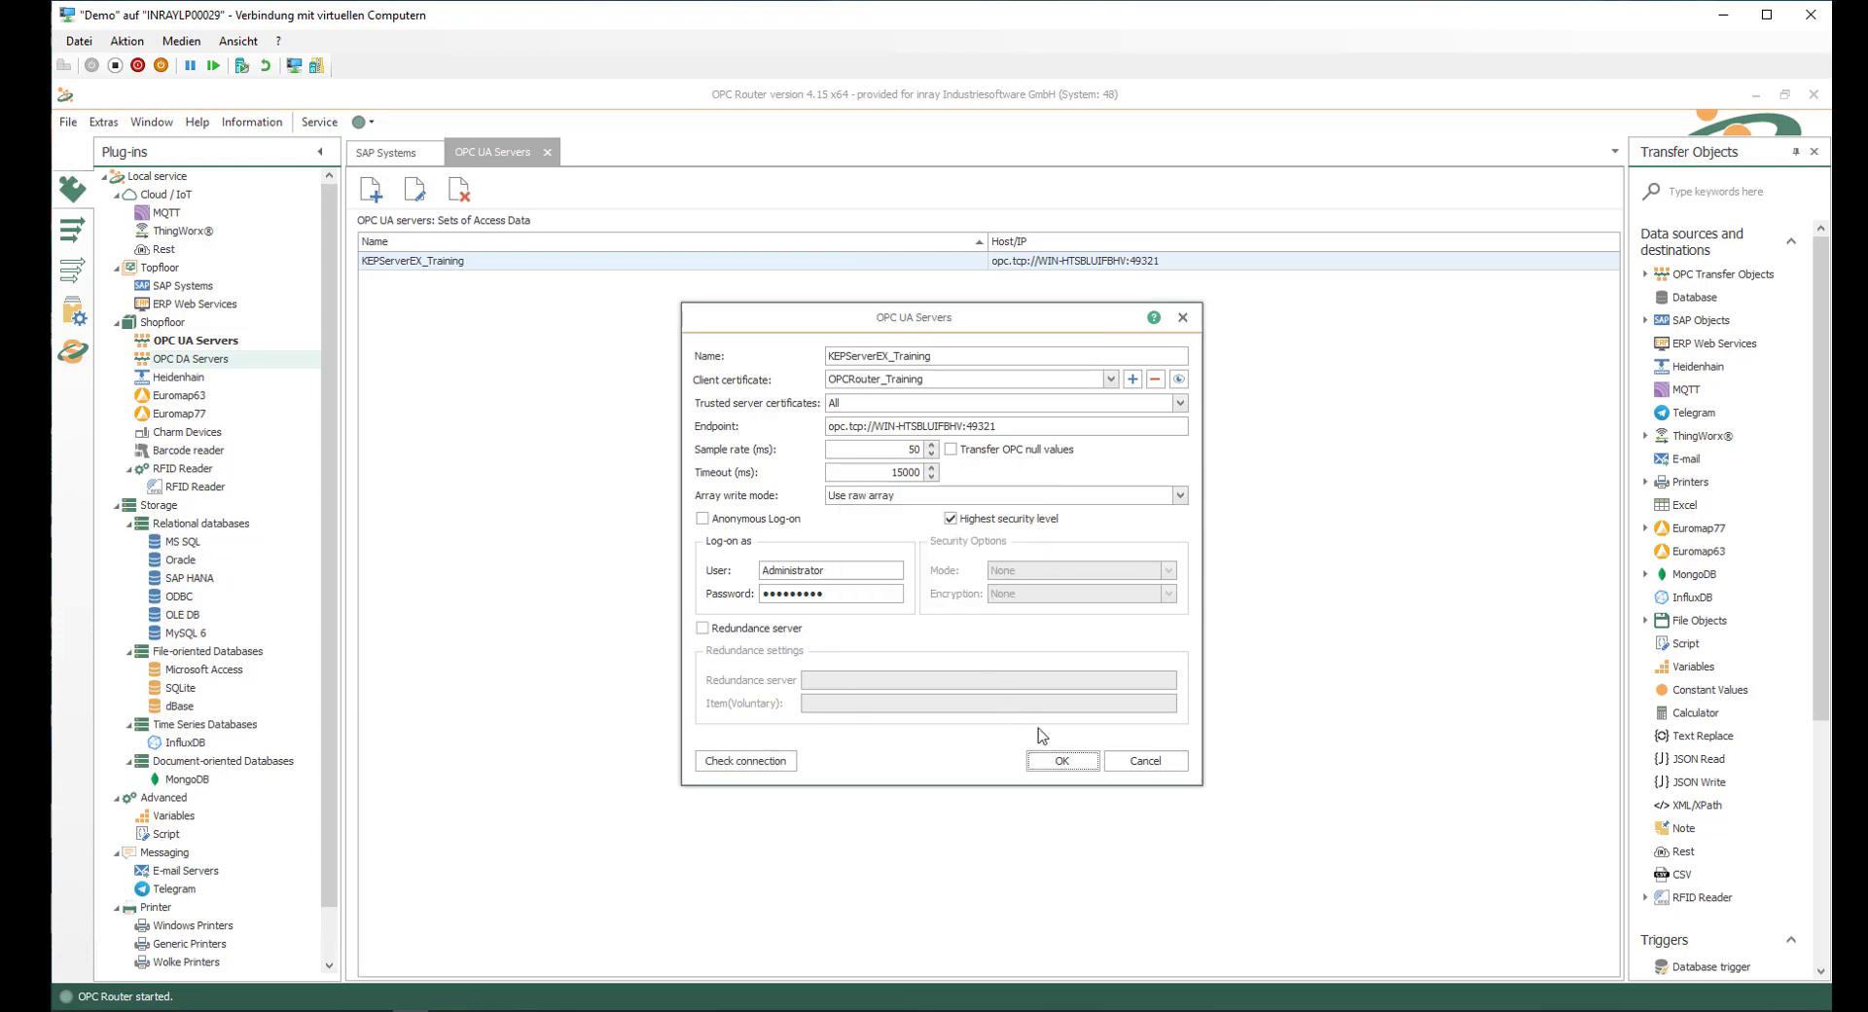
click(1163, 763)
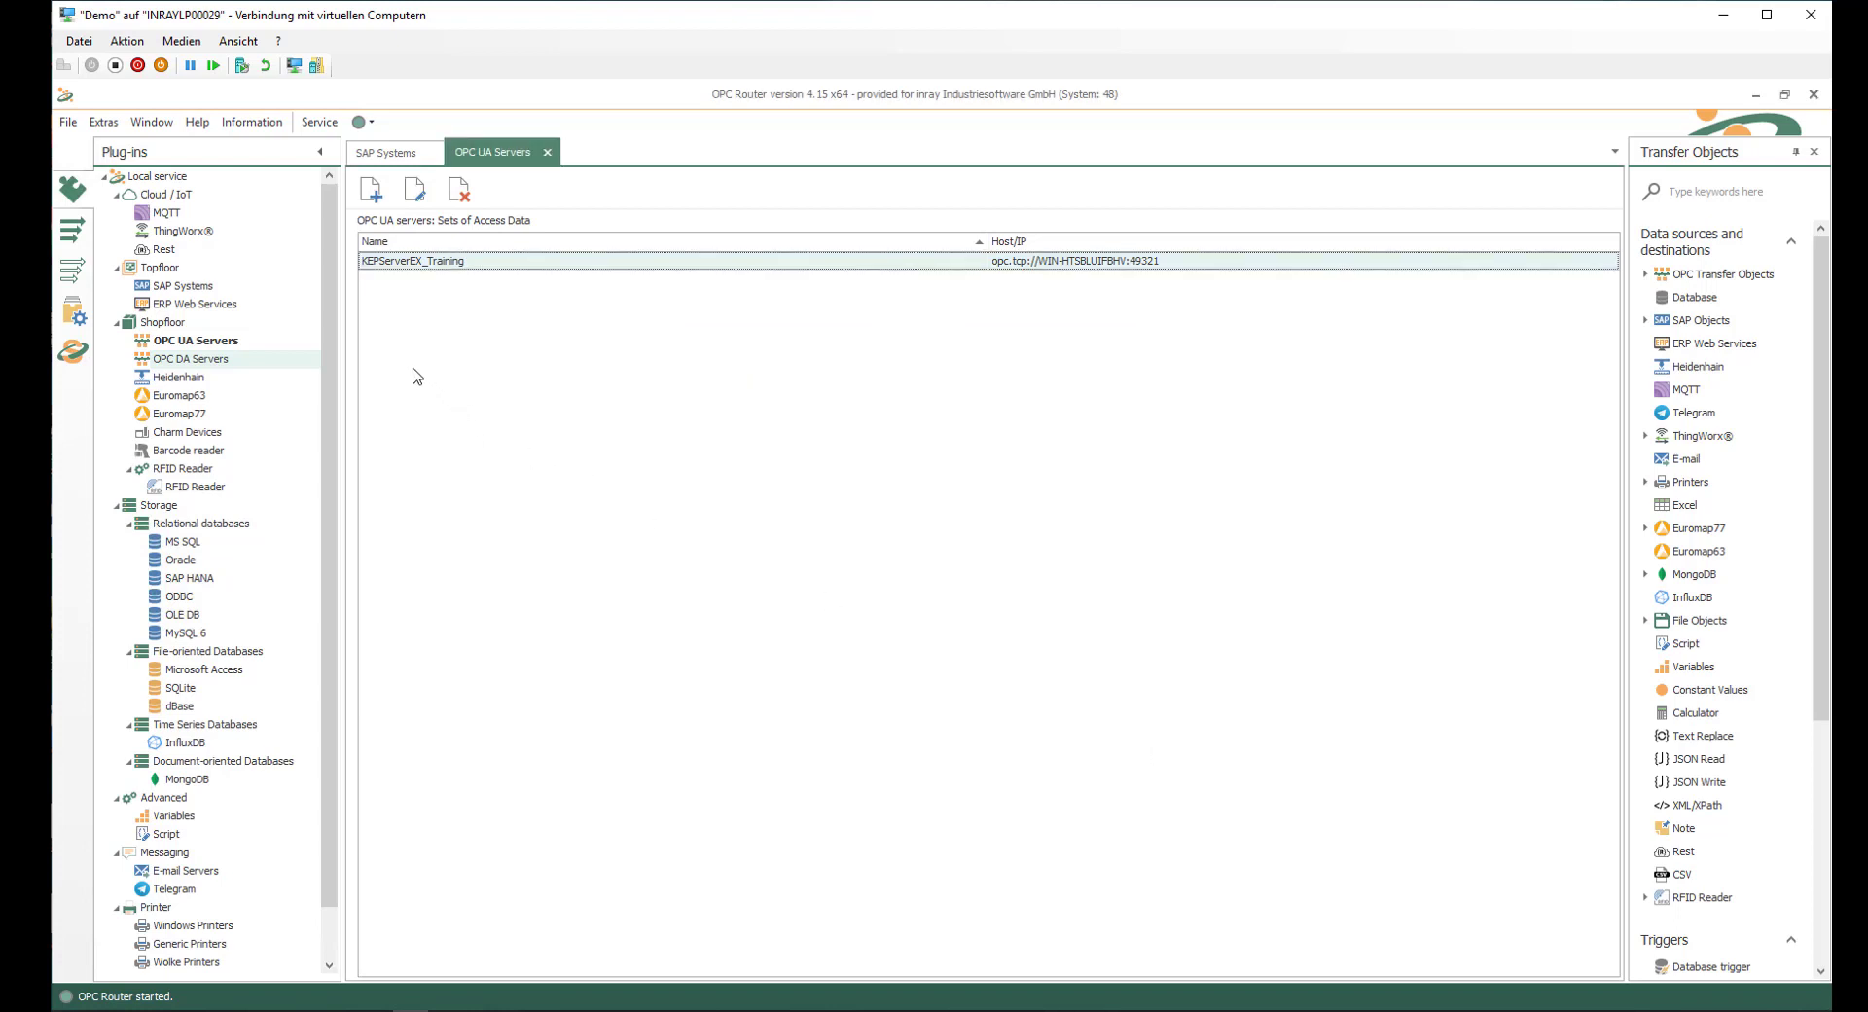
Create a connections folder named "SAP Connections" under Local service.
click(73, 233)
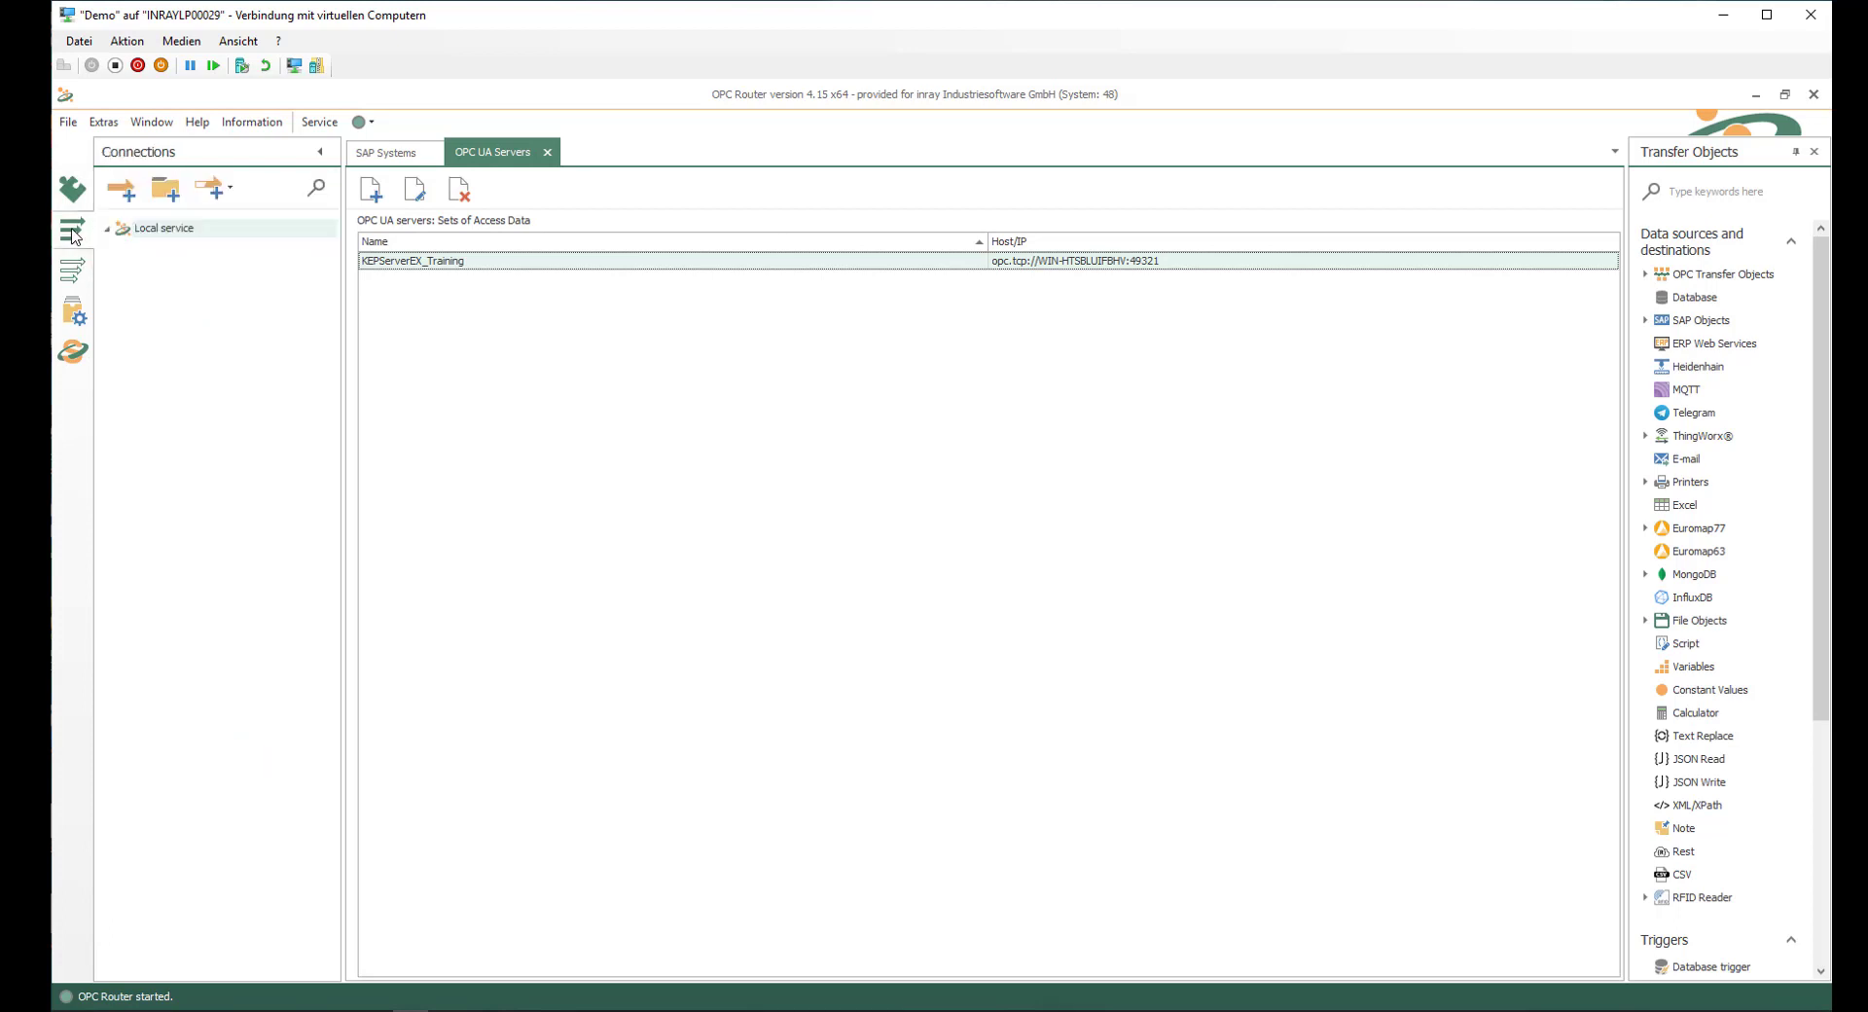
click(146, 229)
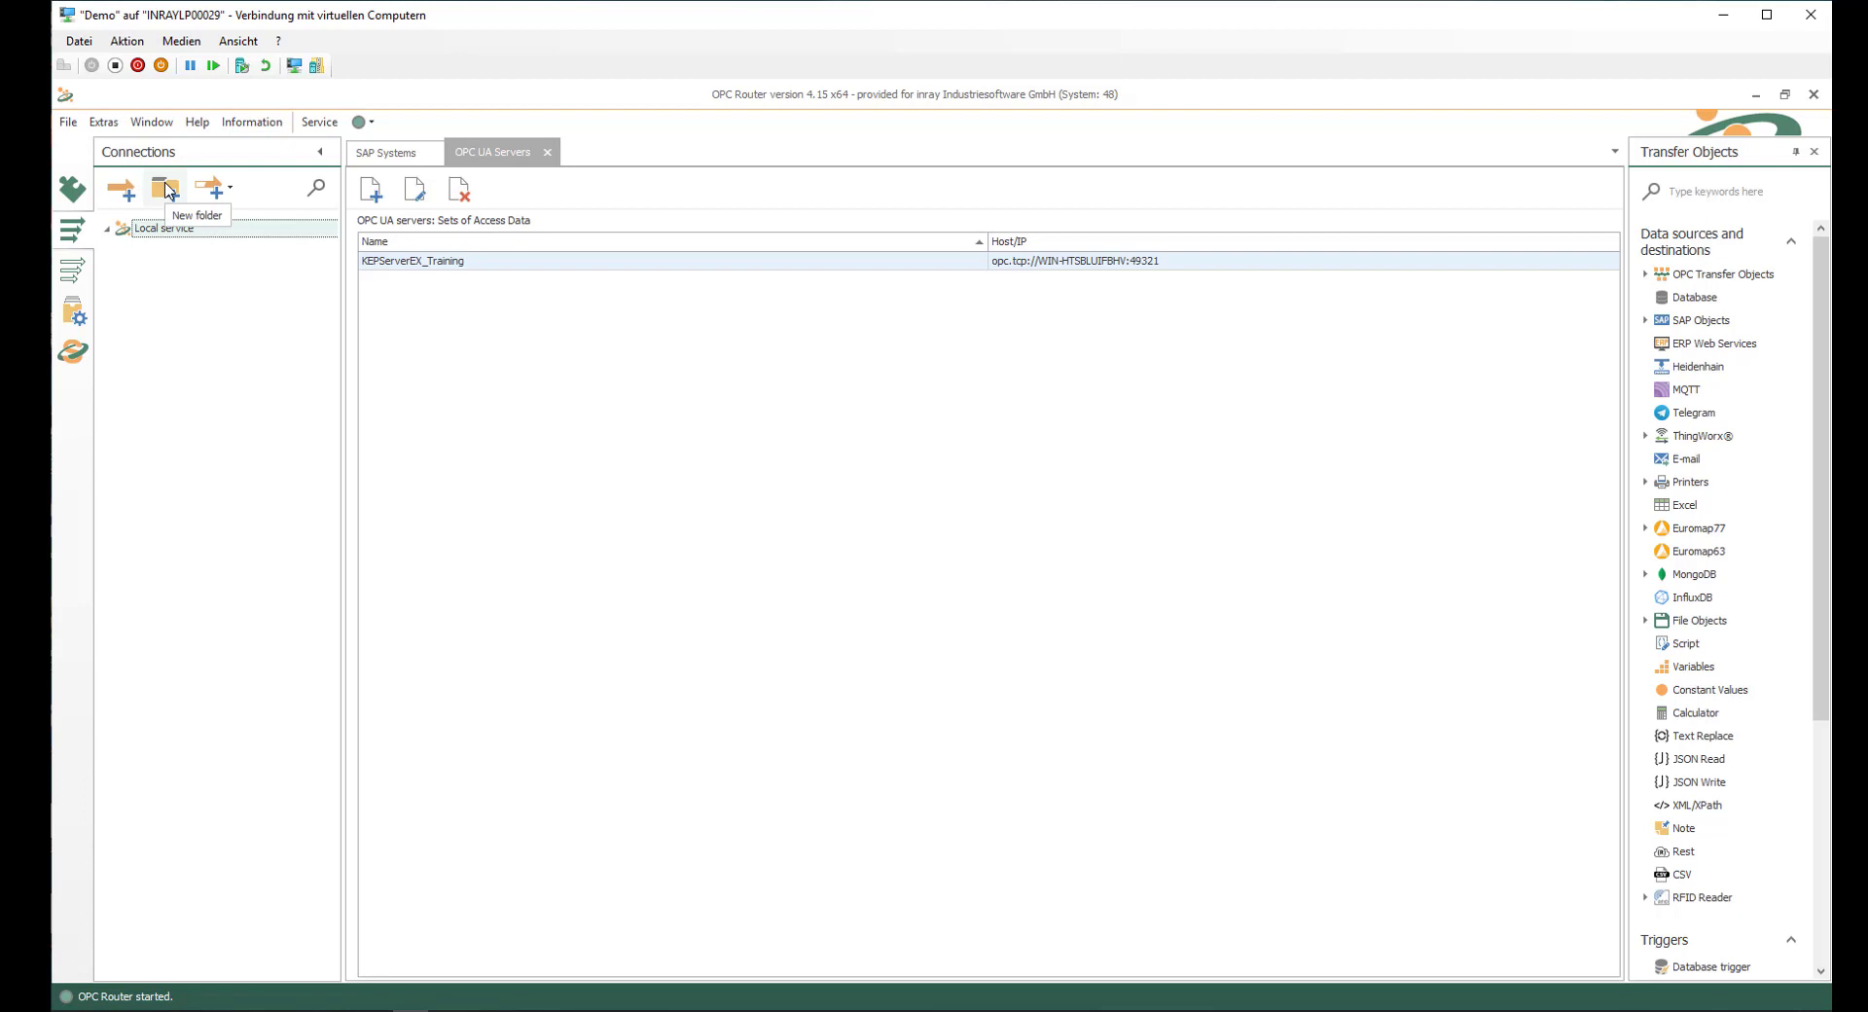
click(167, 191)
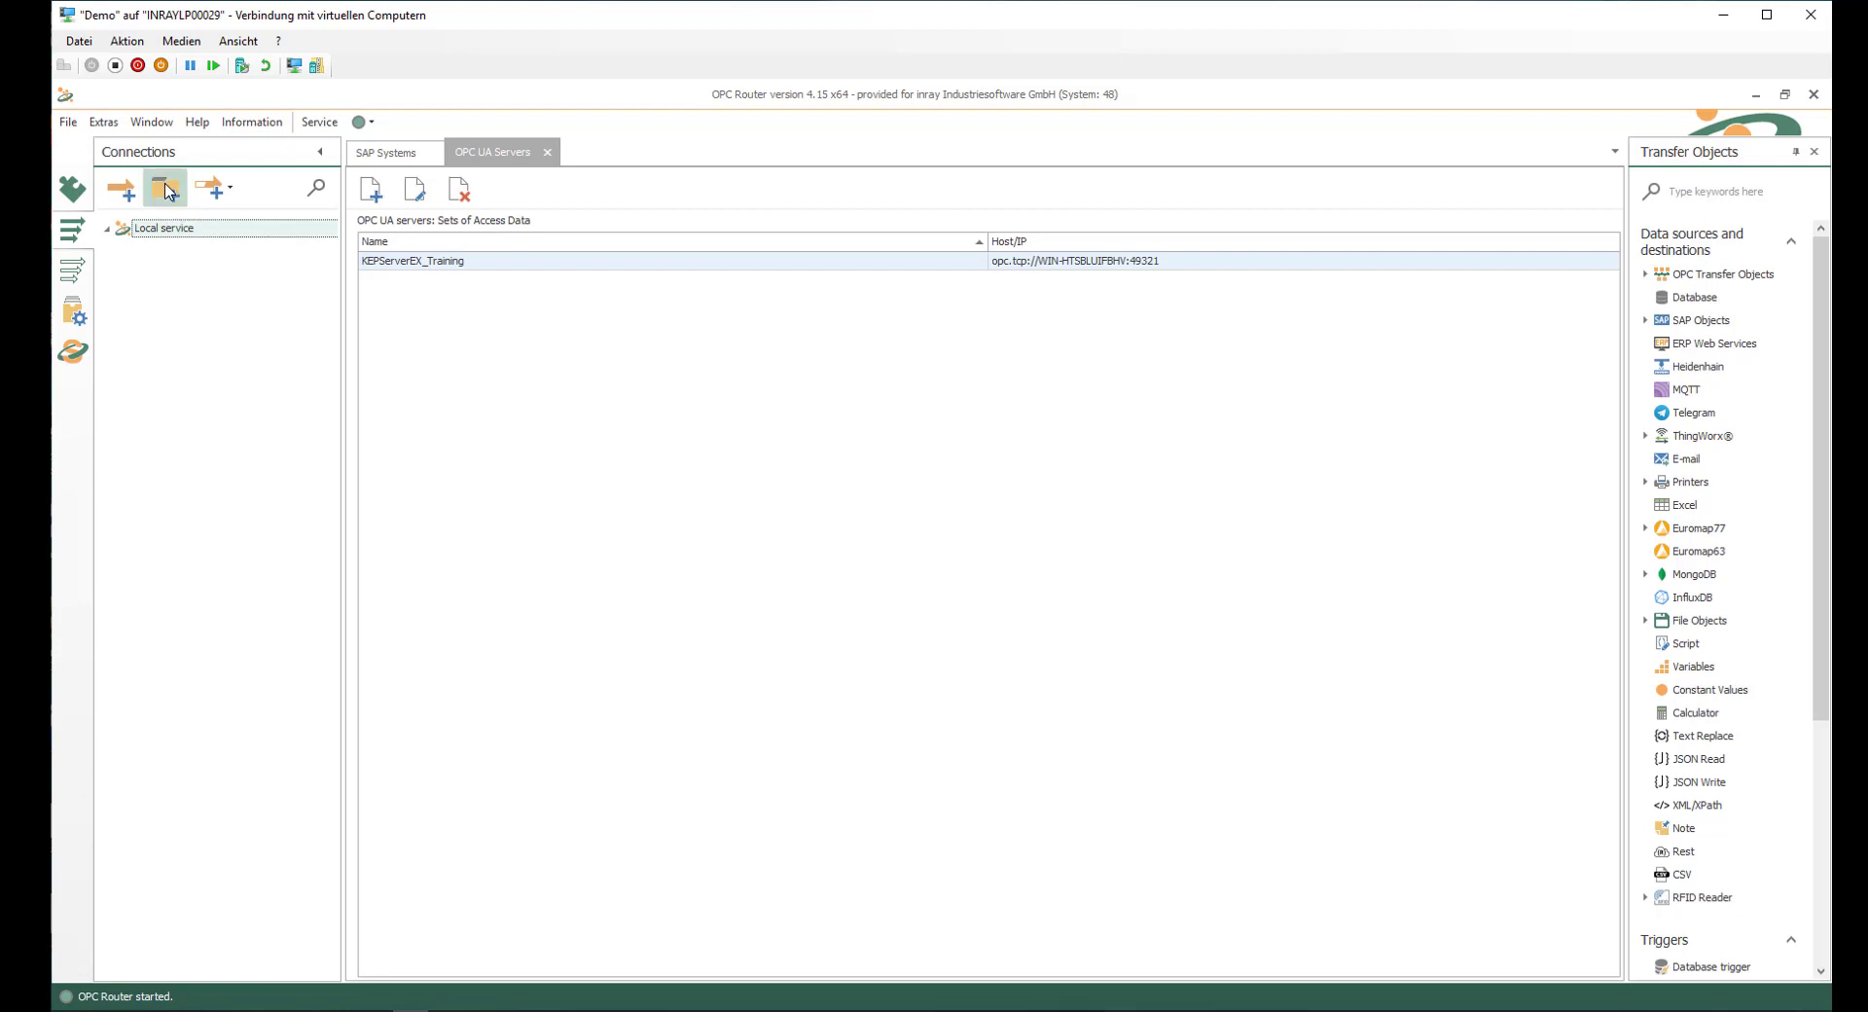
text(SA)
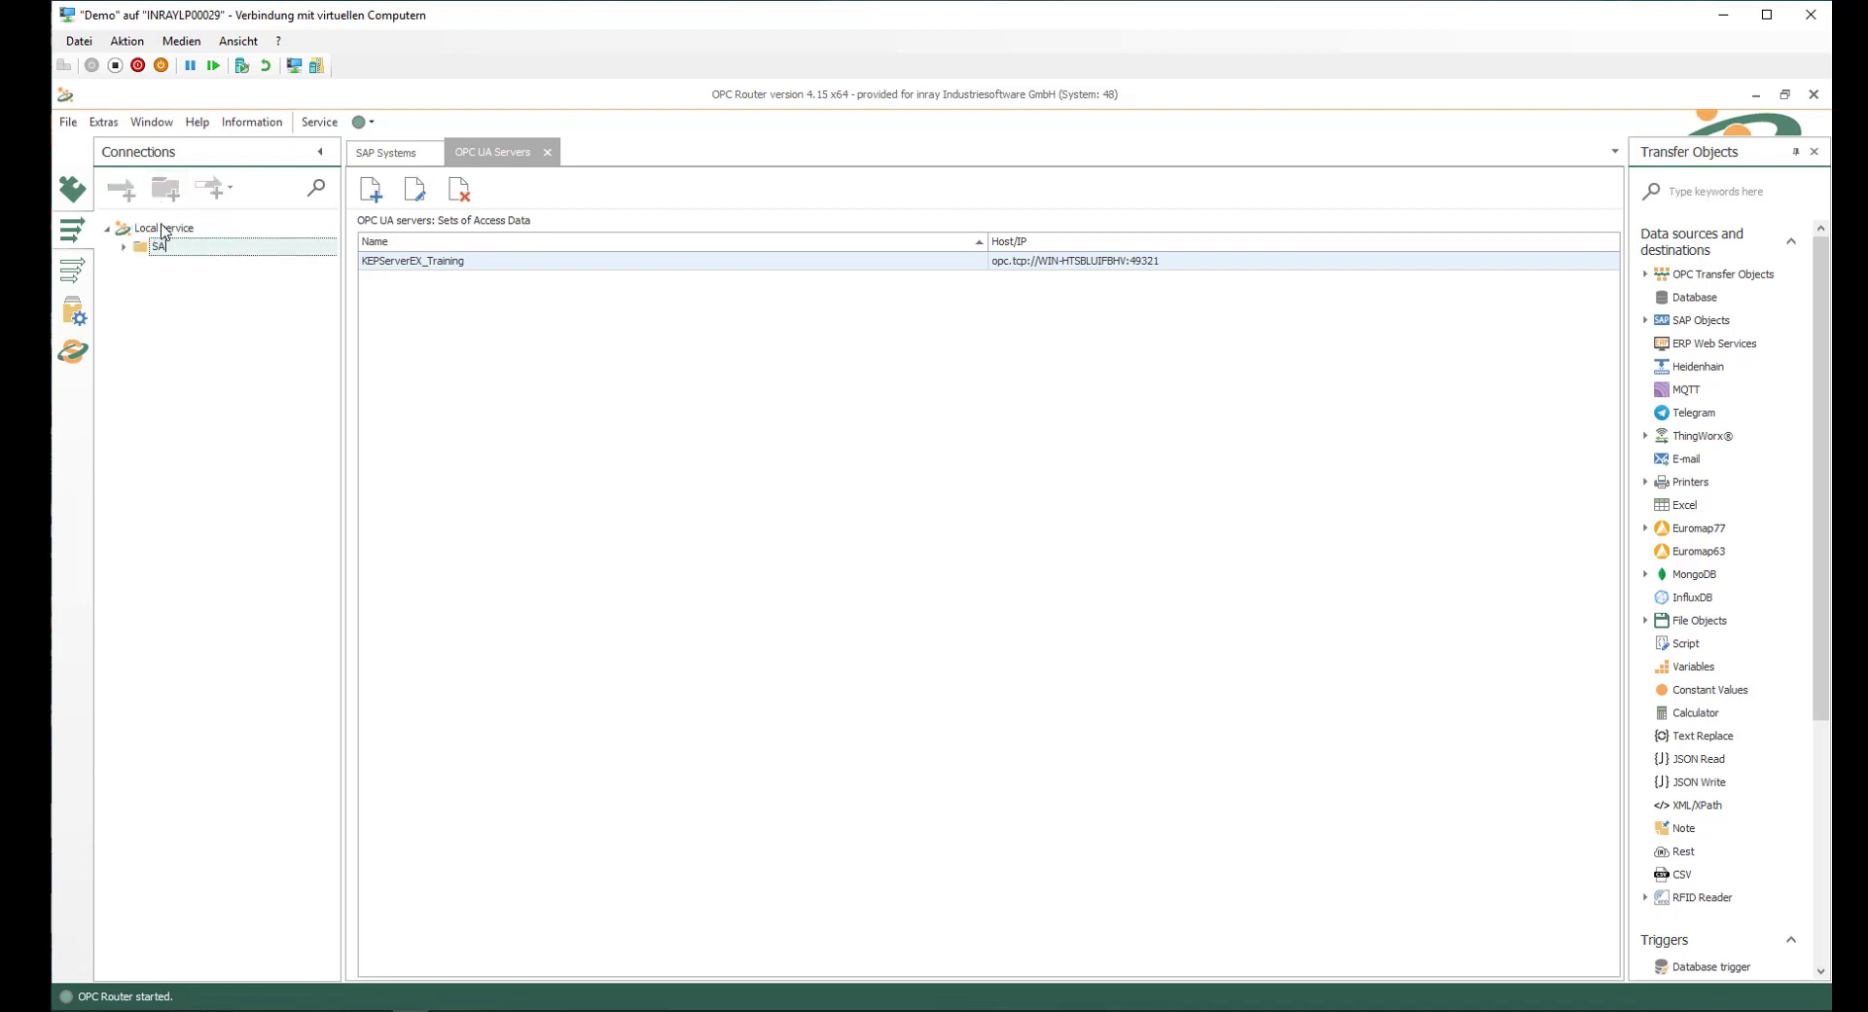
text(P Connections)
key(Return)
Add a connection named "OPC UA 2 SAP Receiving Recipe data" in the SAP Connections folder.
click(129, 195)
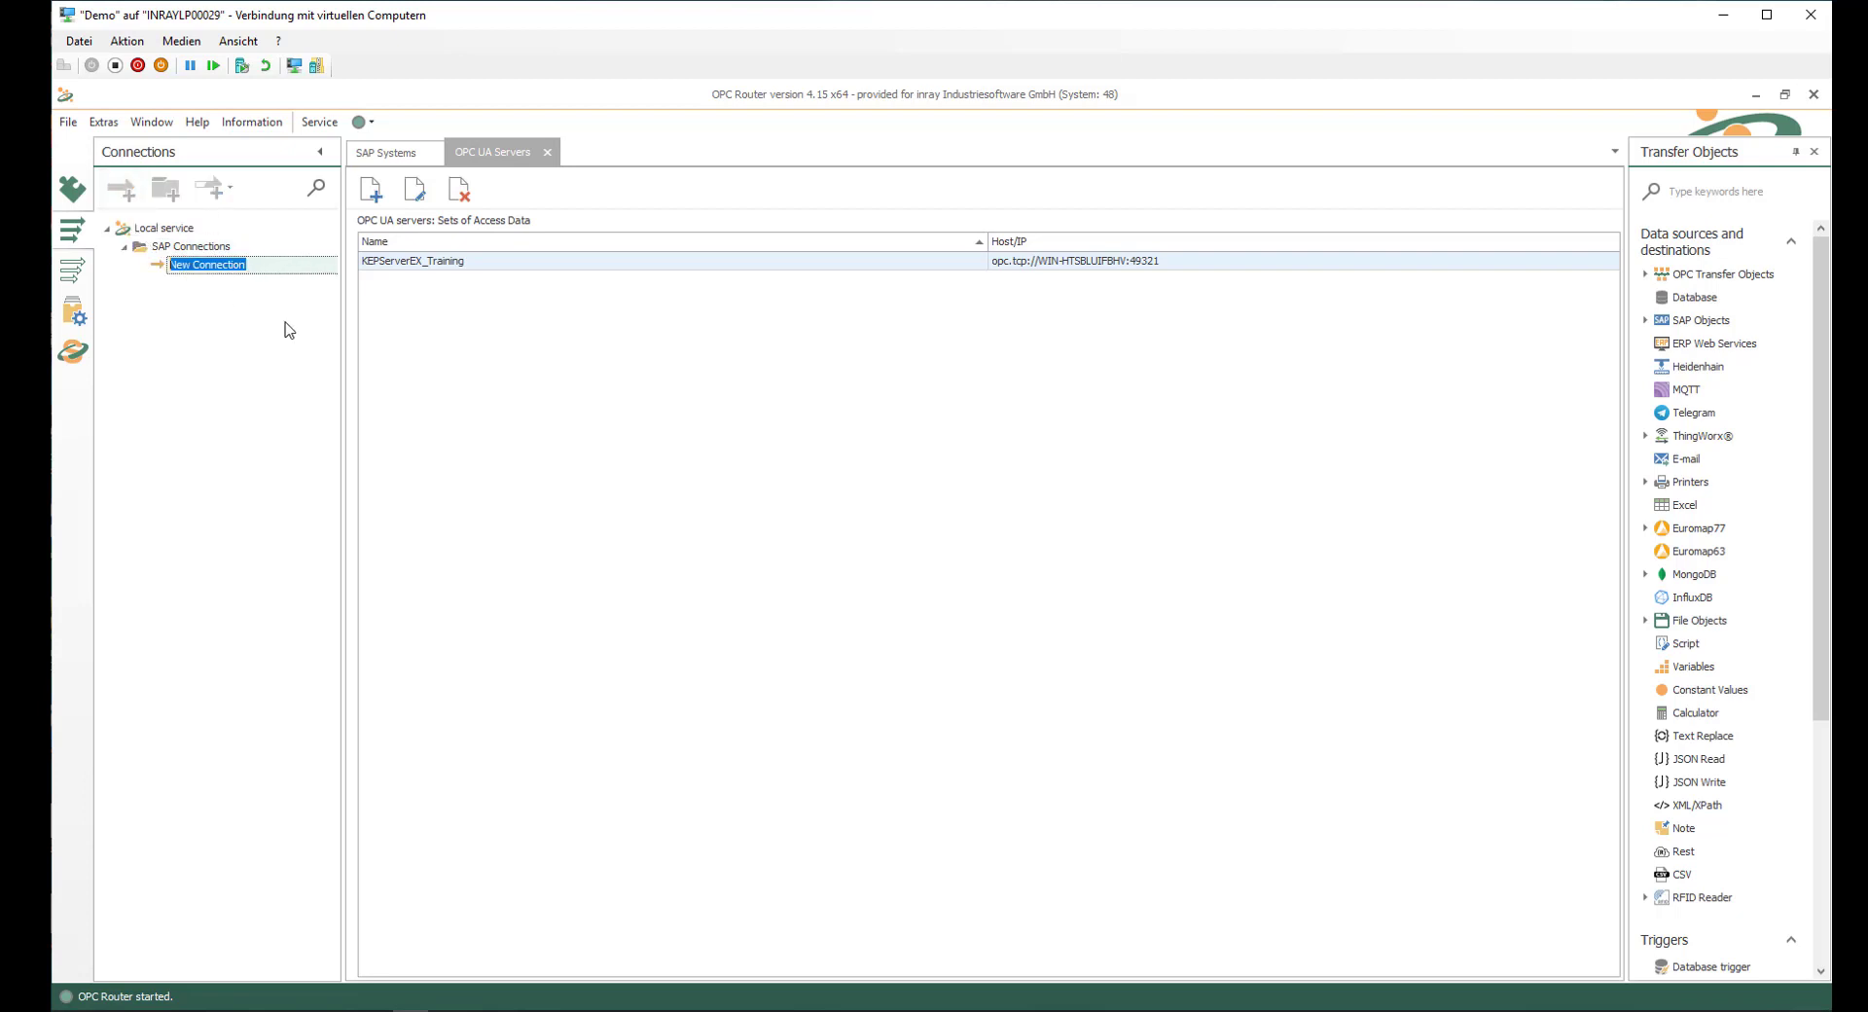
text(OPC UA 2 SAP Receiving Recipe d)
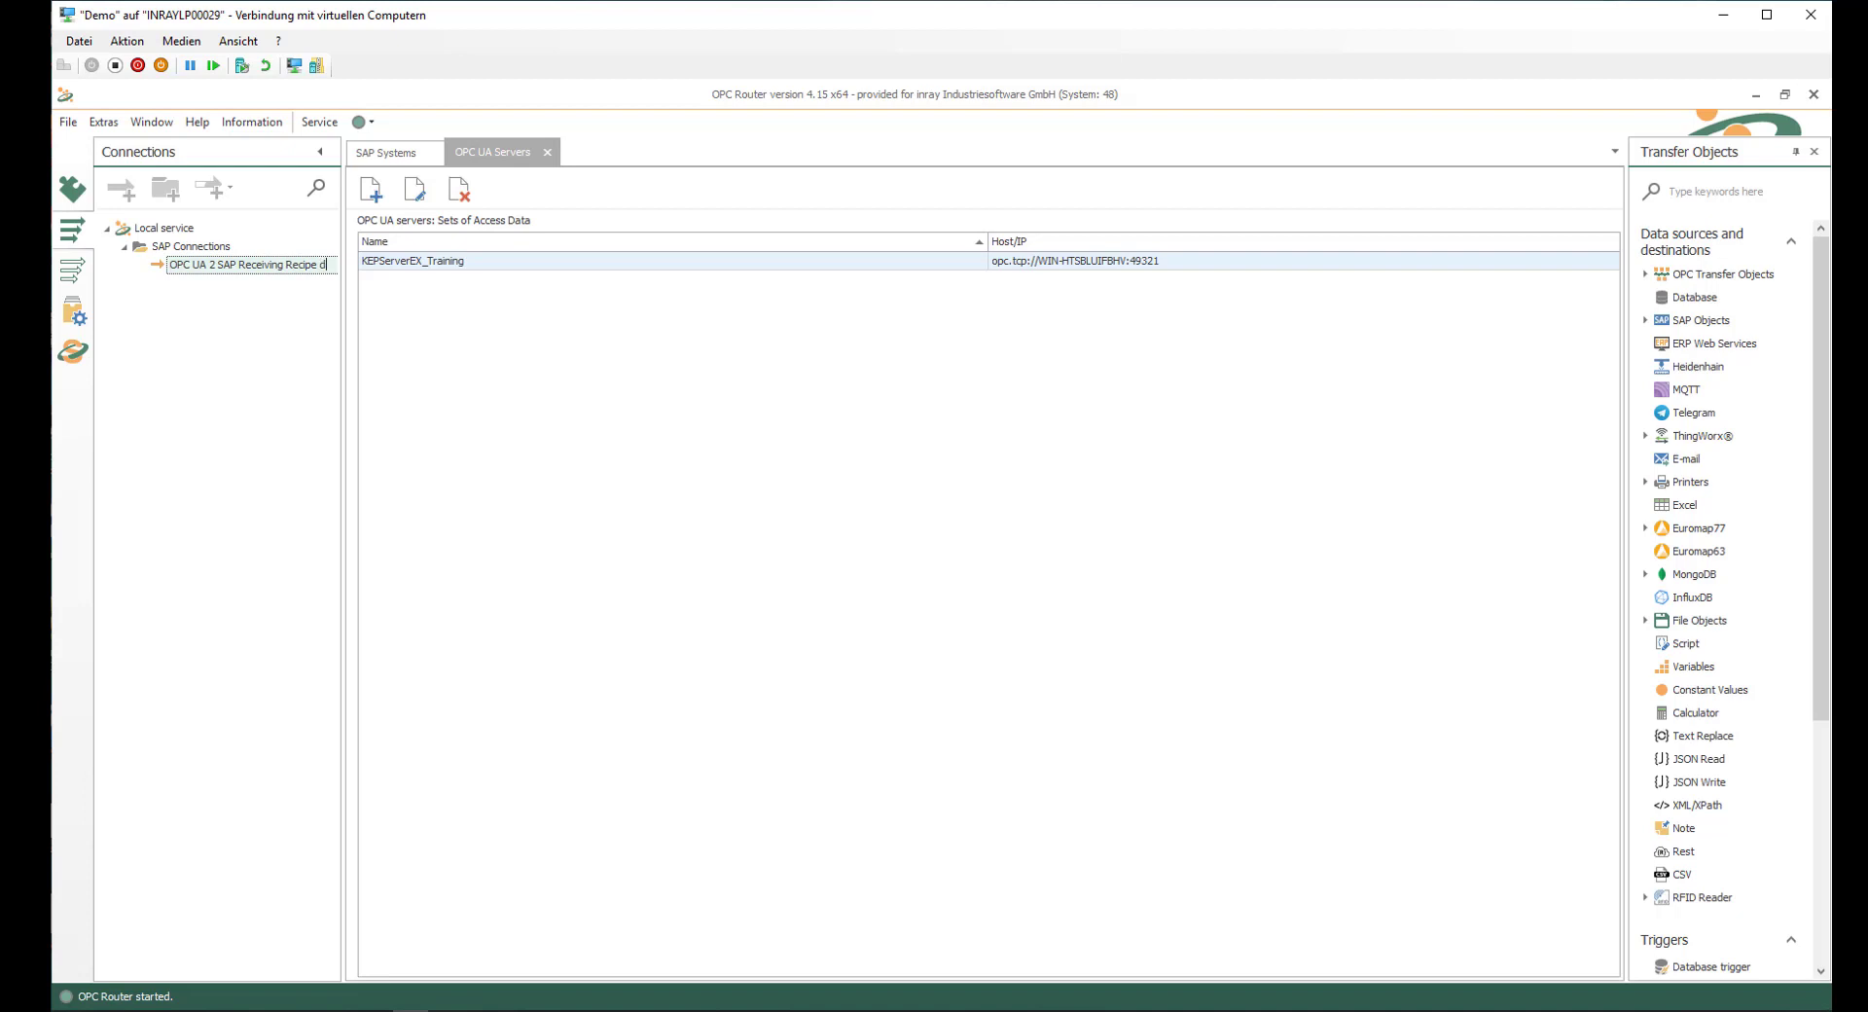
text(ata)
key(Return)
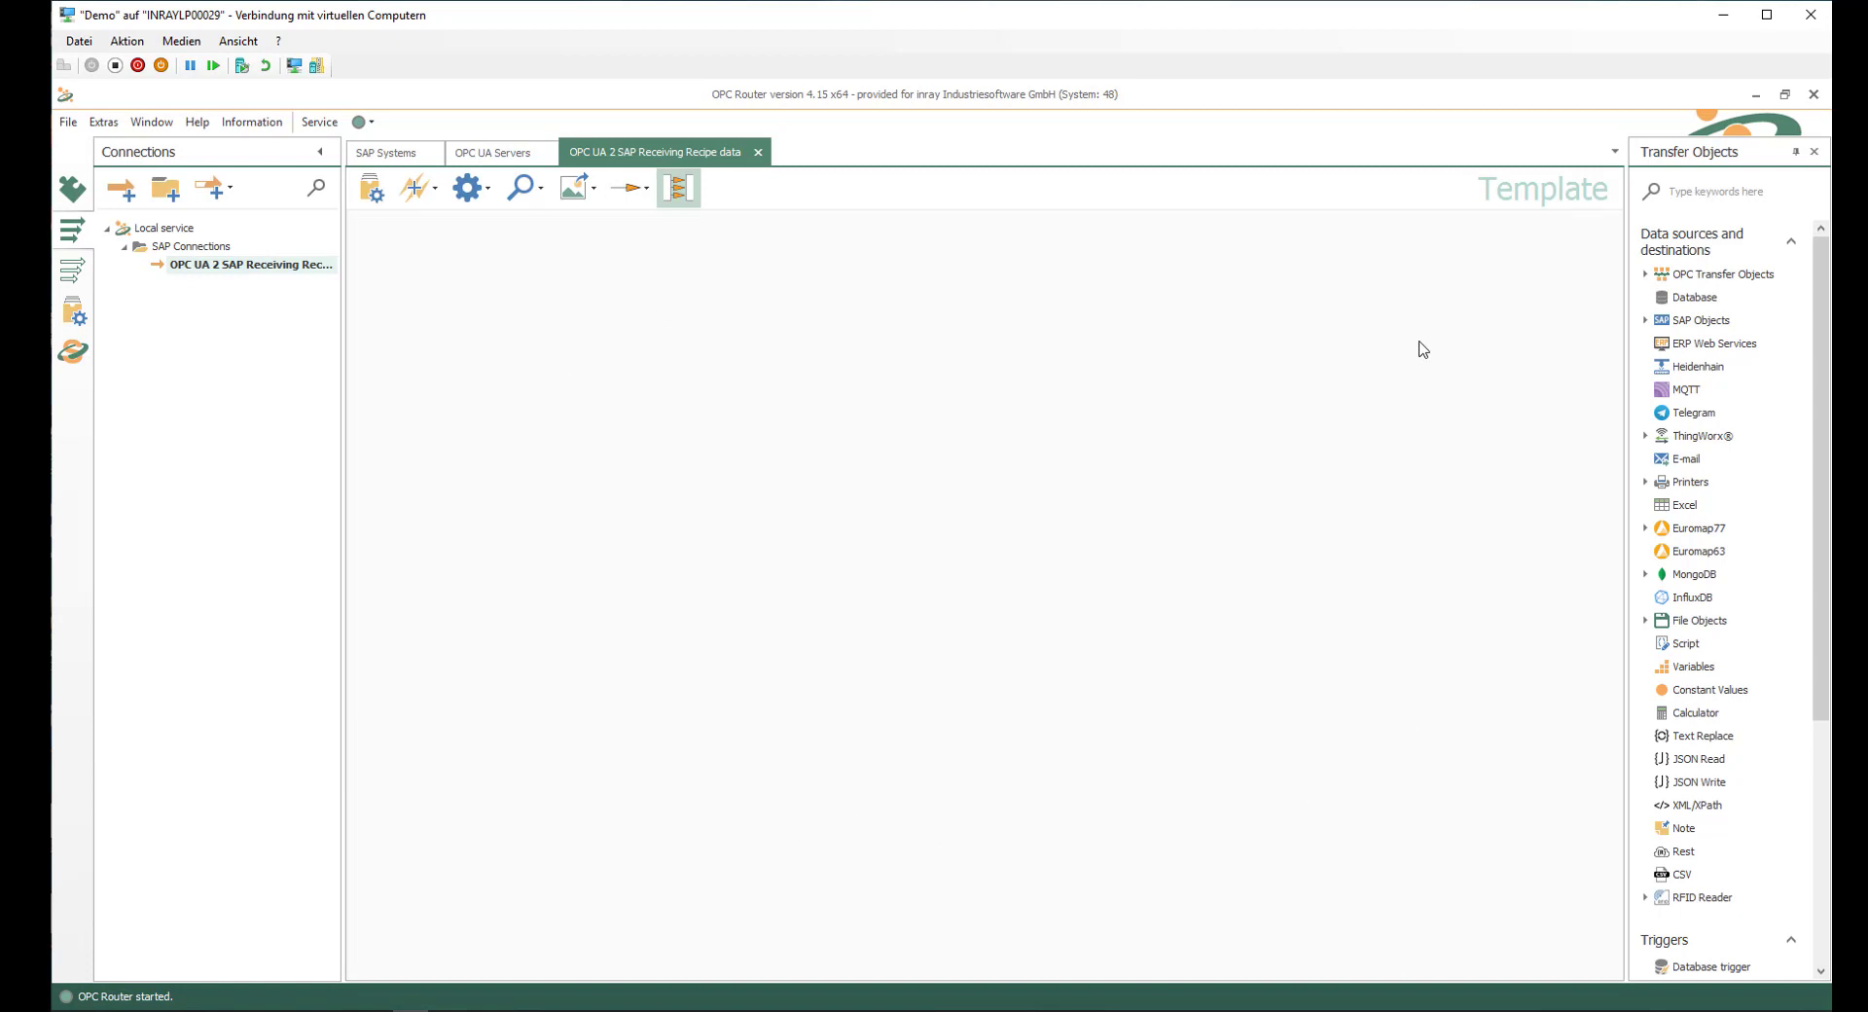
Place an OPC UA/DA transfer object in the connection template and assign KEPServerEX_Training as its OPC access data.
click(1645, 277)
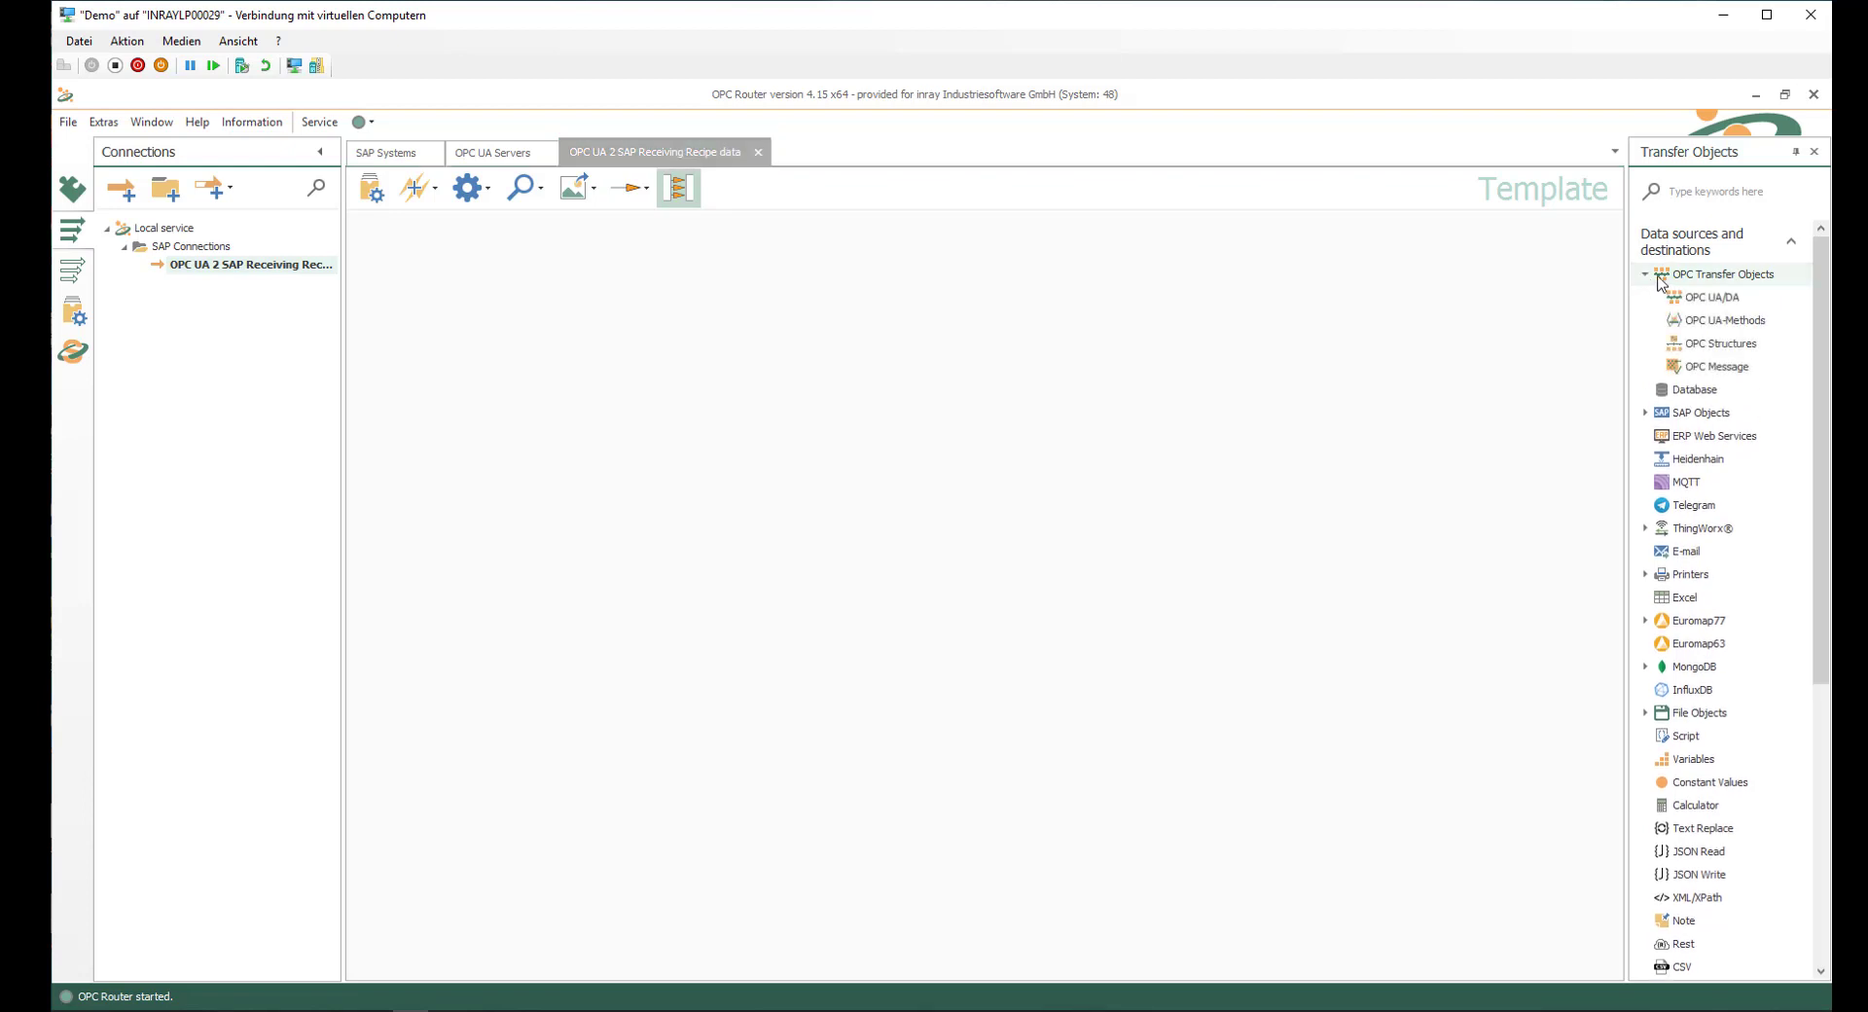
drag(1724, 302, 527, 282)
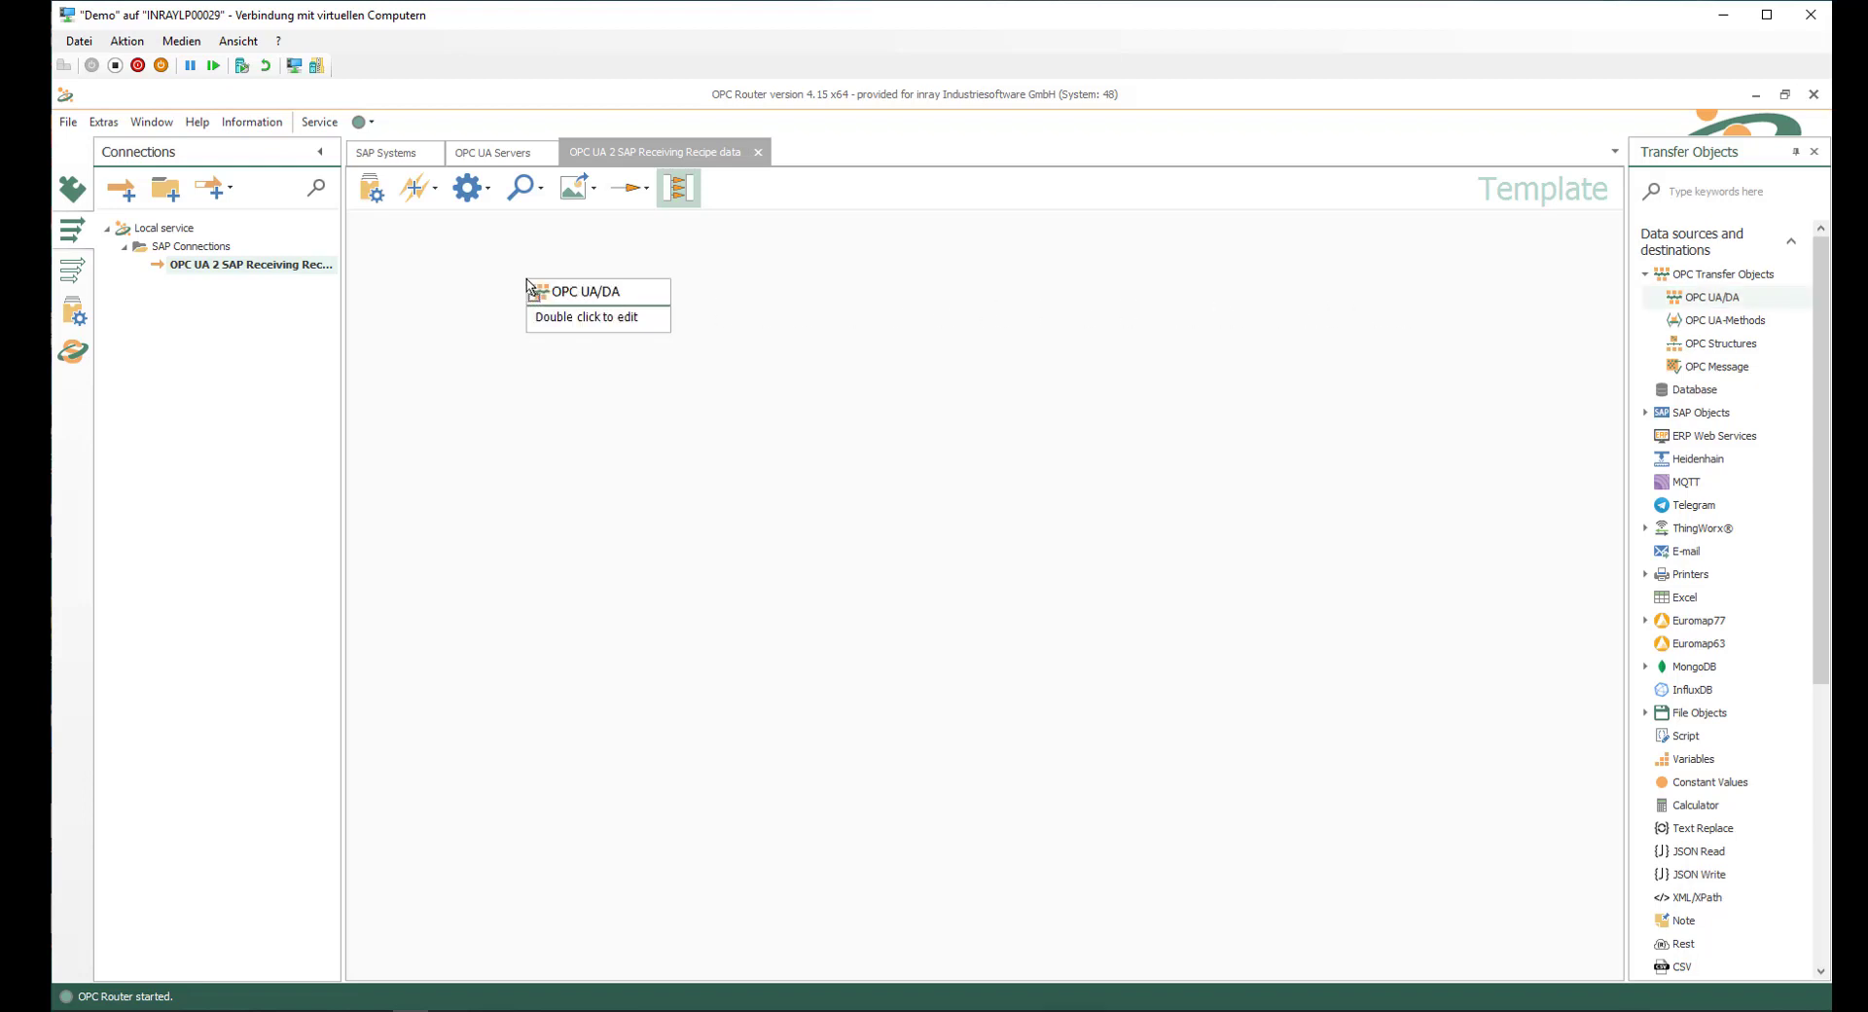
double_click(566, 317)
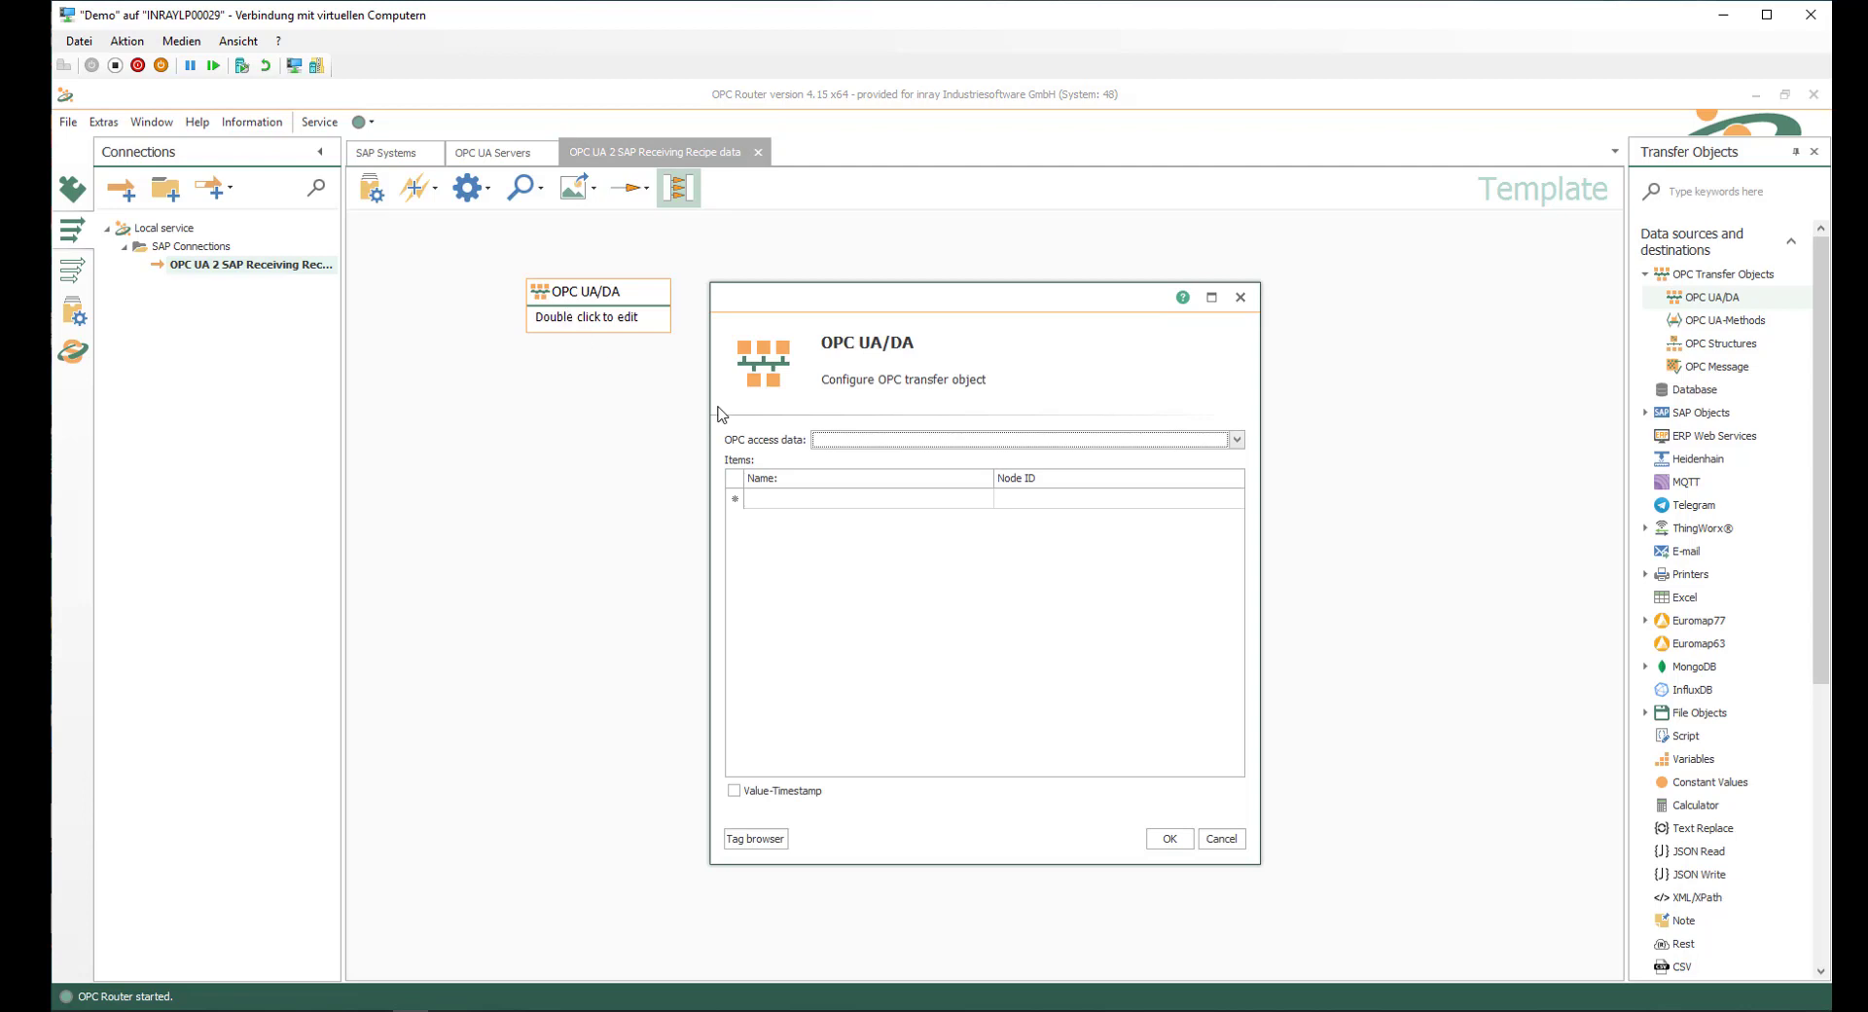
click(1236, 440)
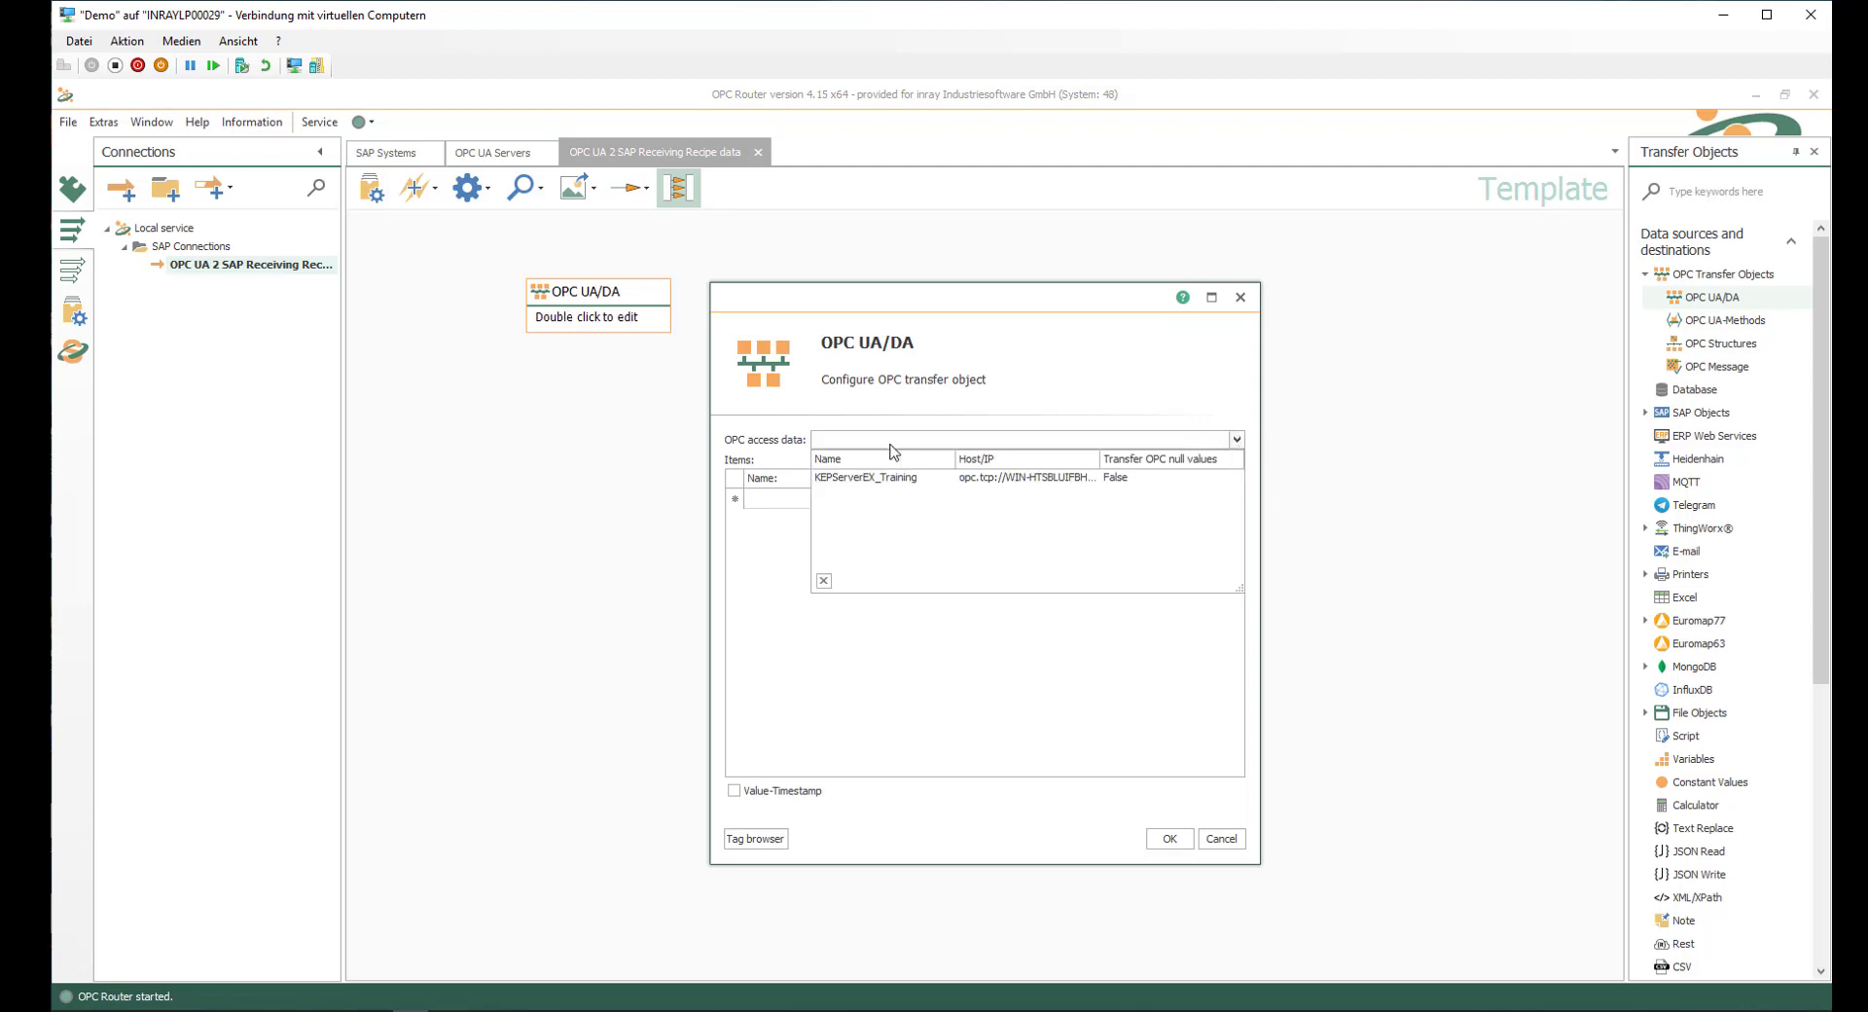
click(861, 483)
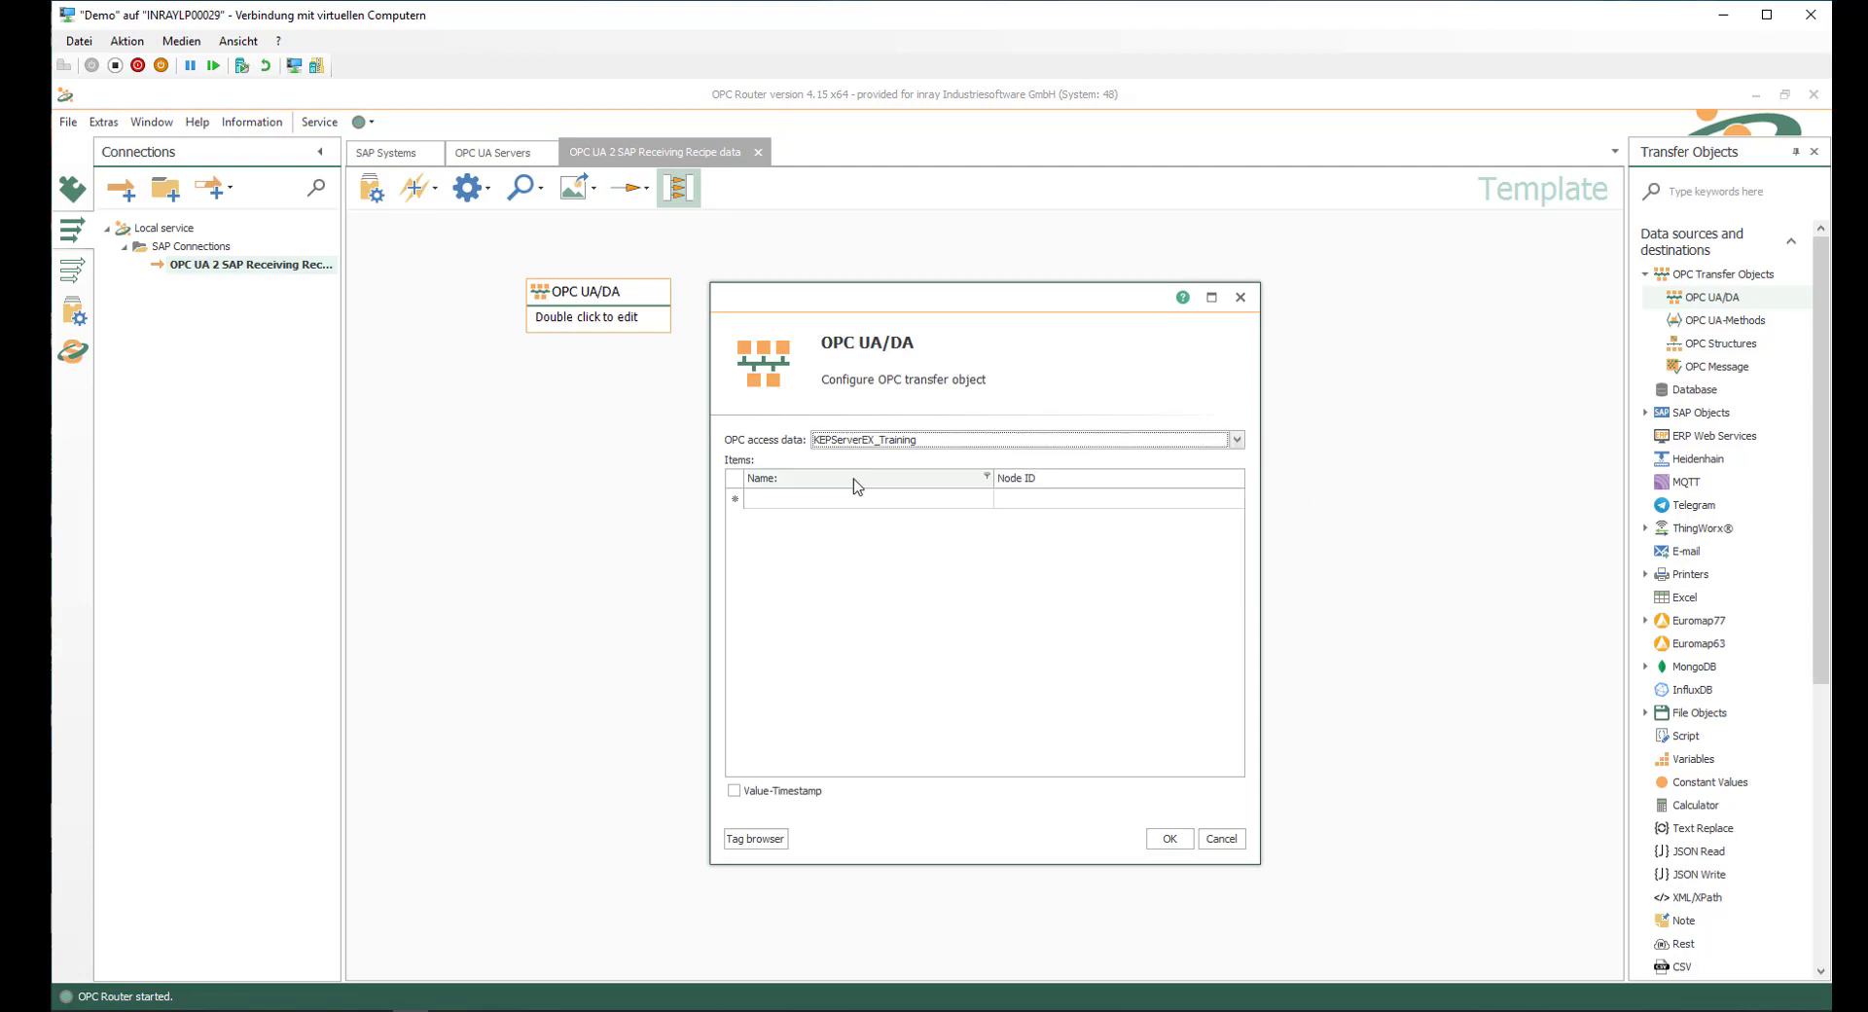
Add the ProductID tag from Machine1 > PLC > ProductionData as an item of the OPC transfer object.
click(775, 842)
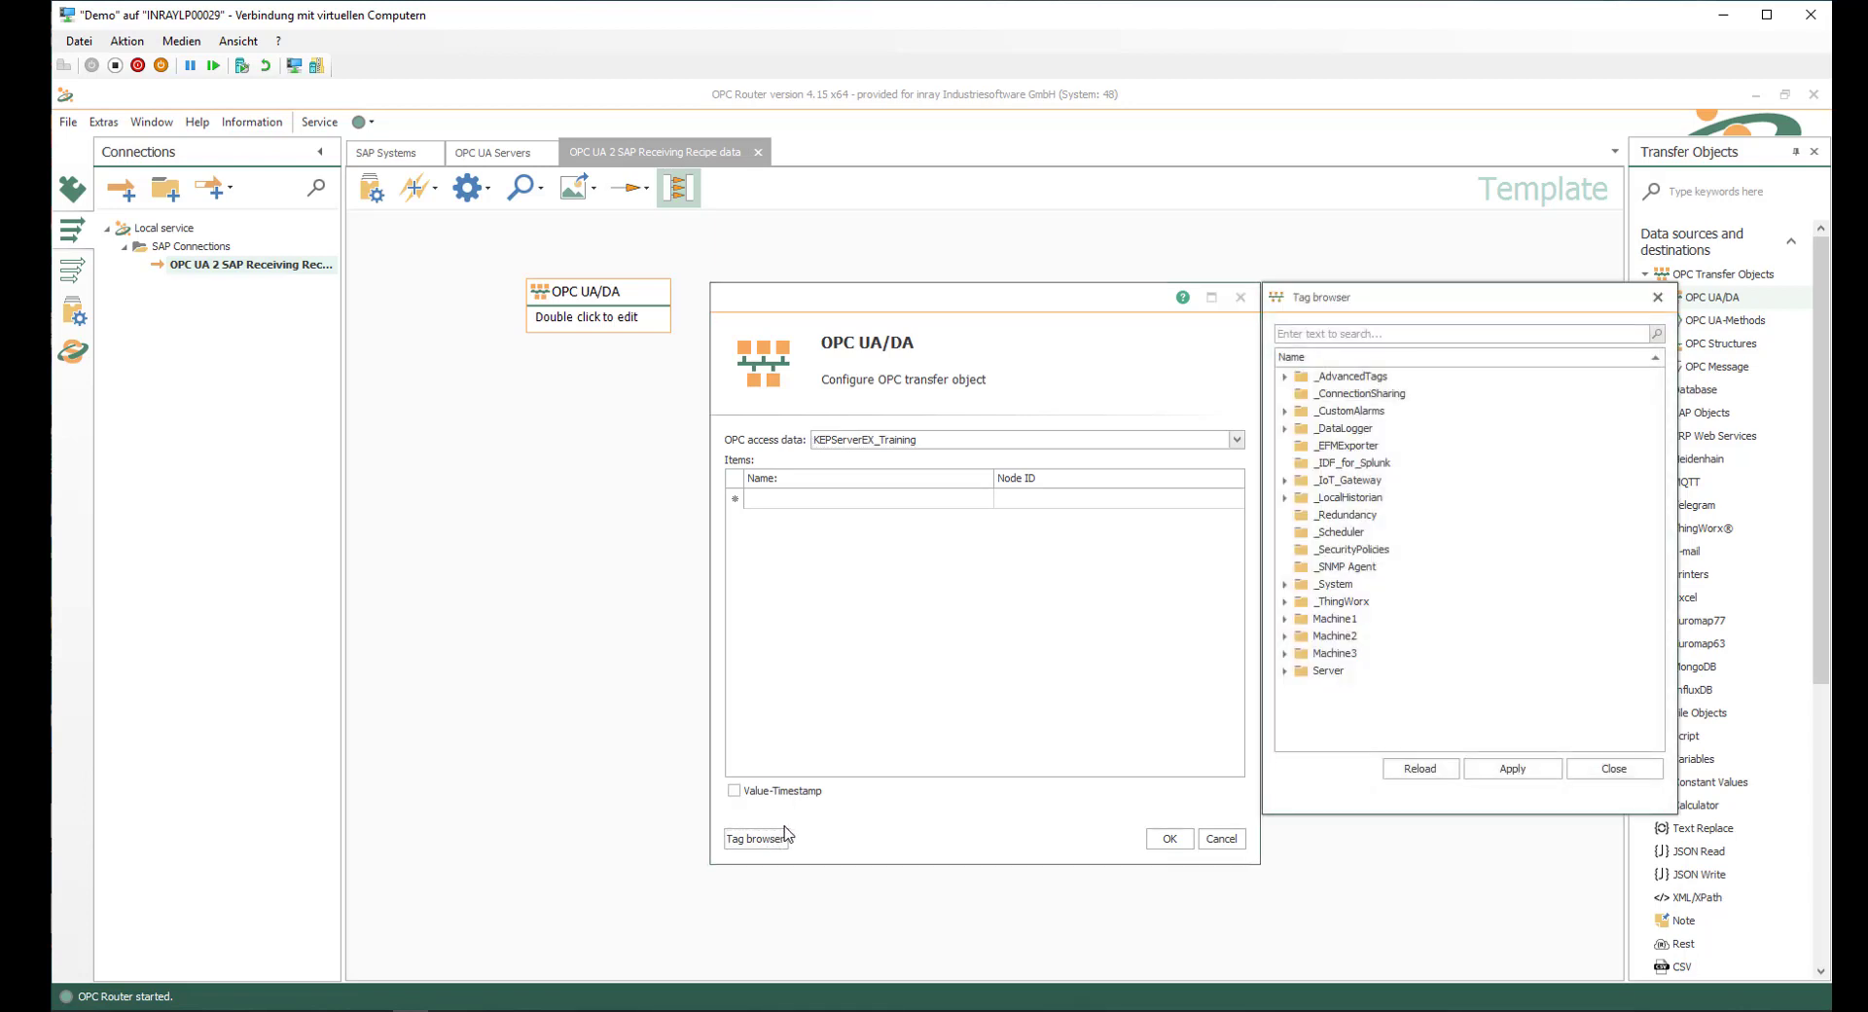
click(1284, 619)
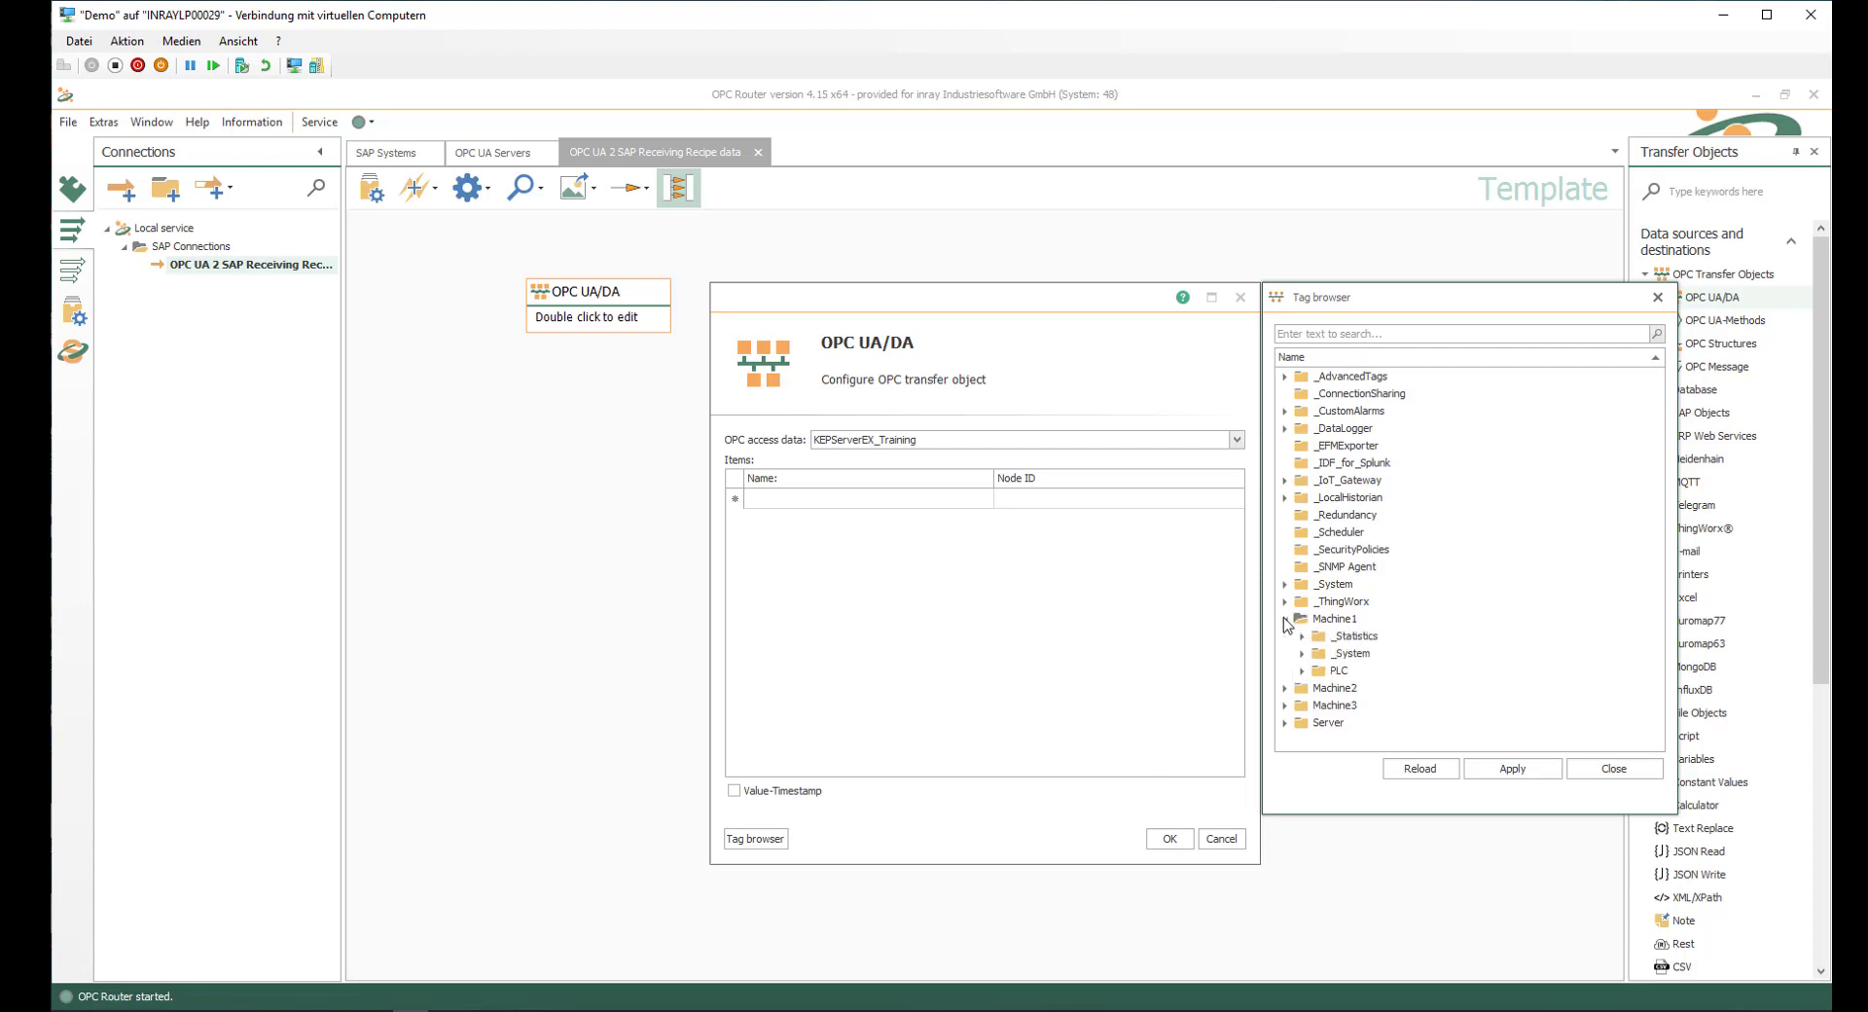
click(1303, 671)
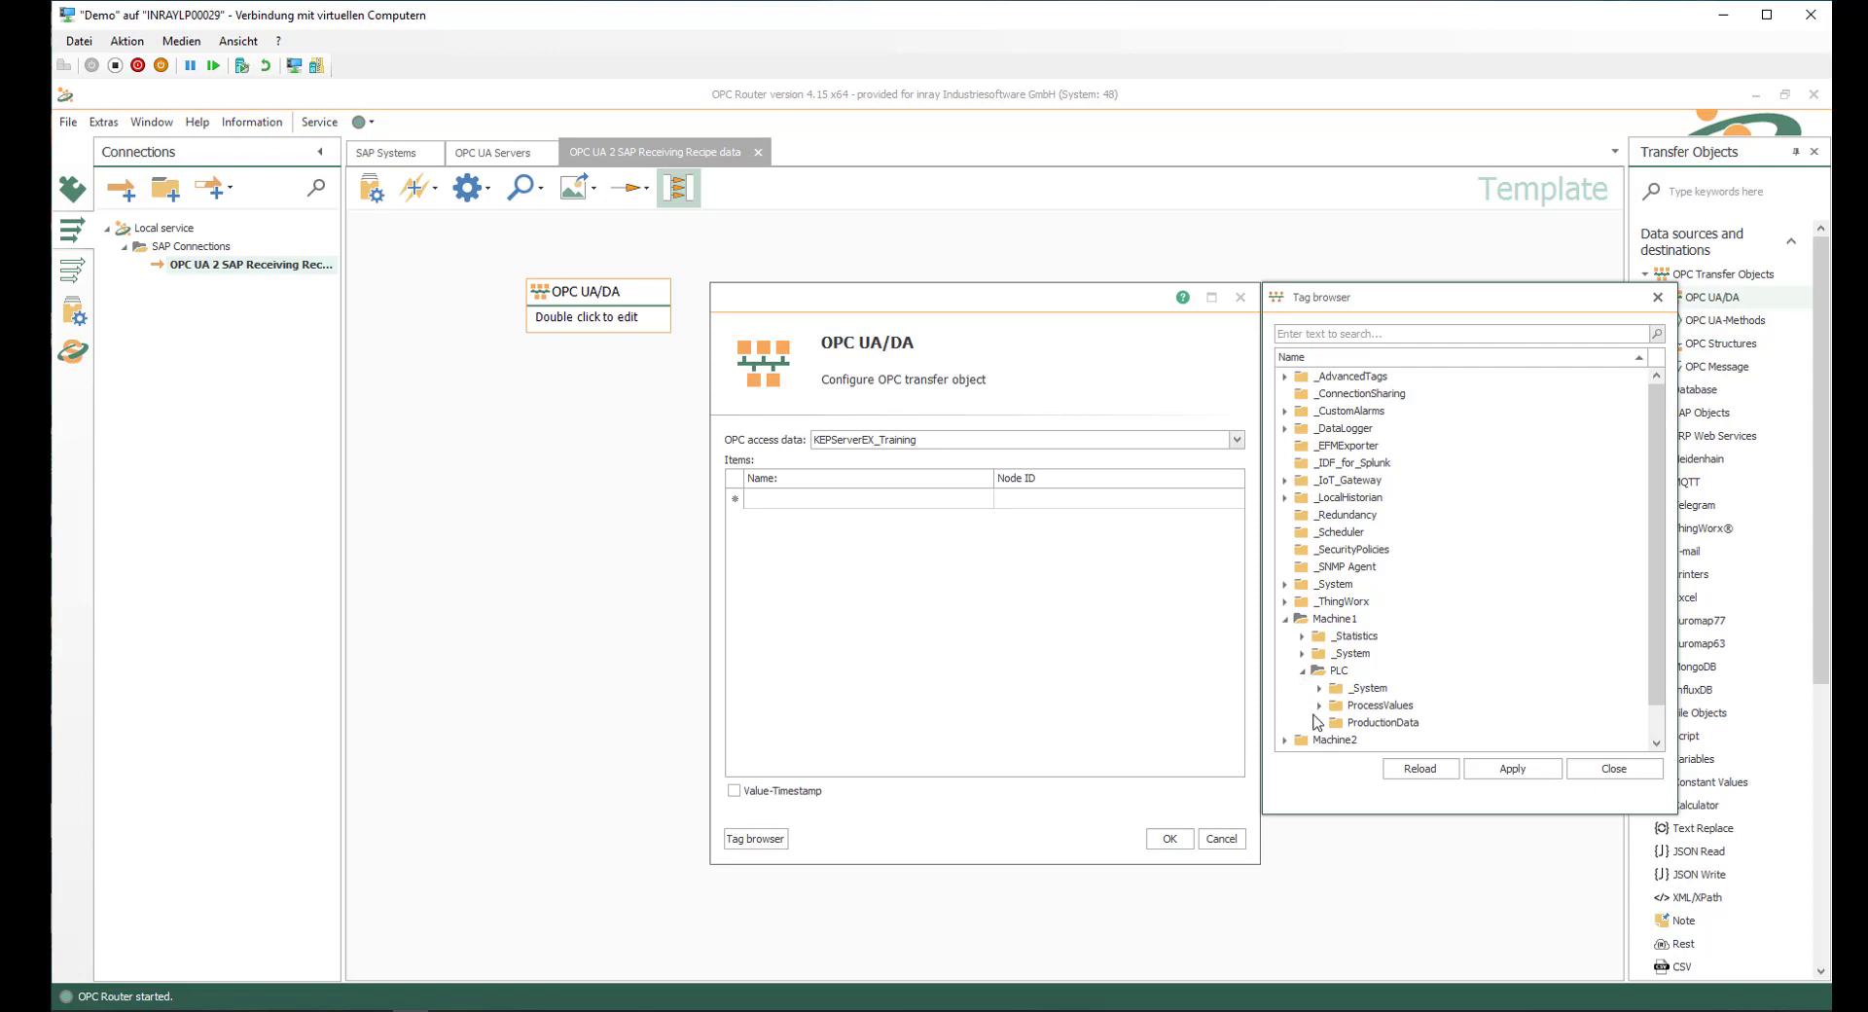
click(1321, 723)
click(1377, 725)
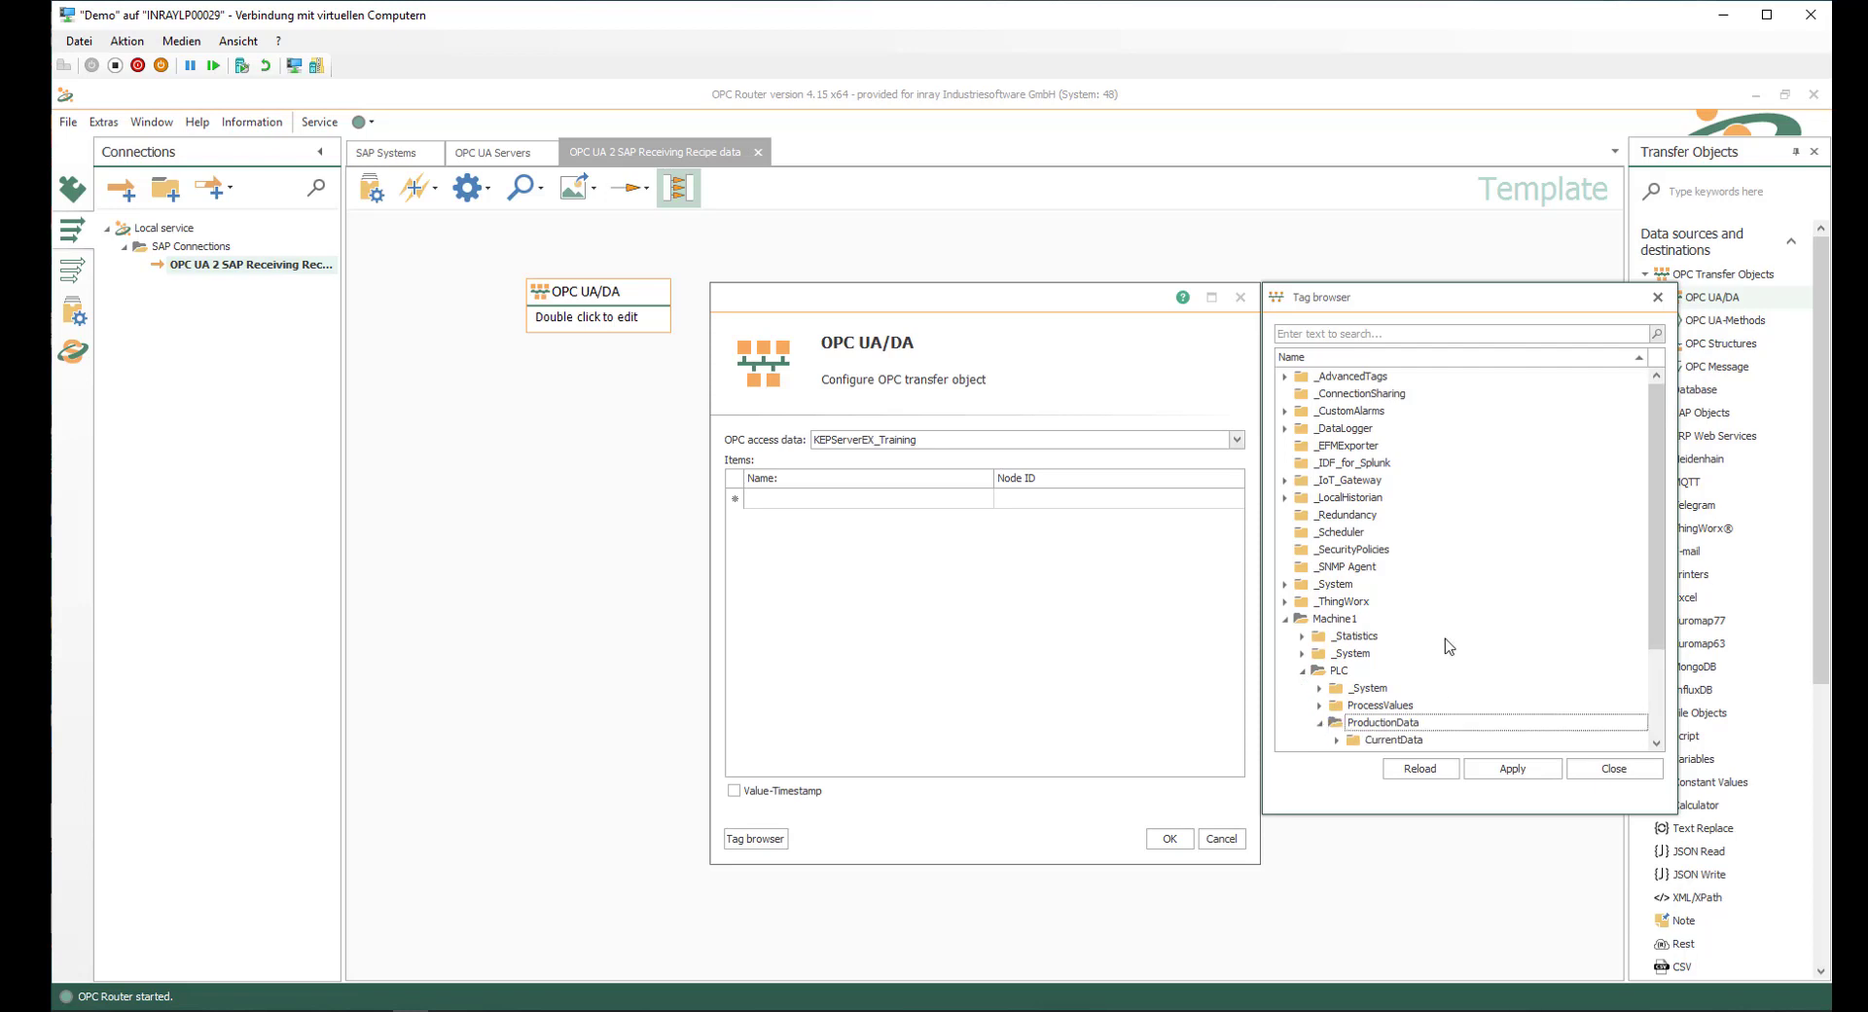
scroll(1447, 642, down, 2)
double_click(1382, 688)
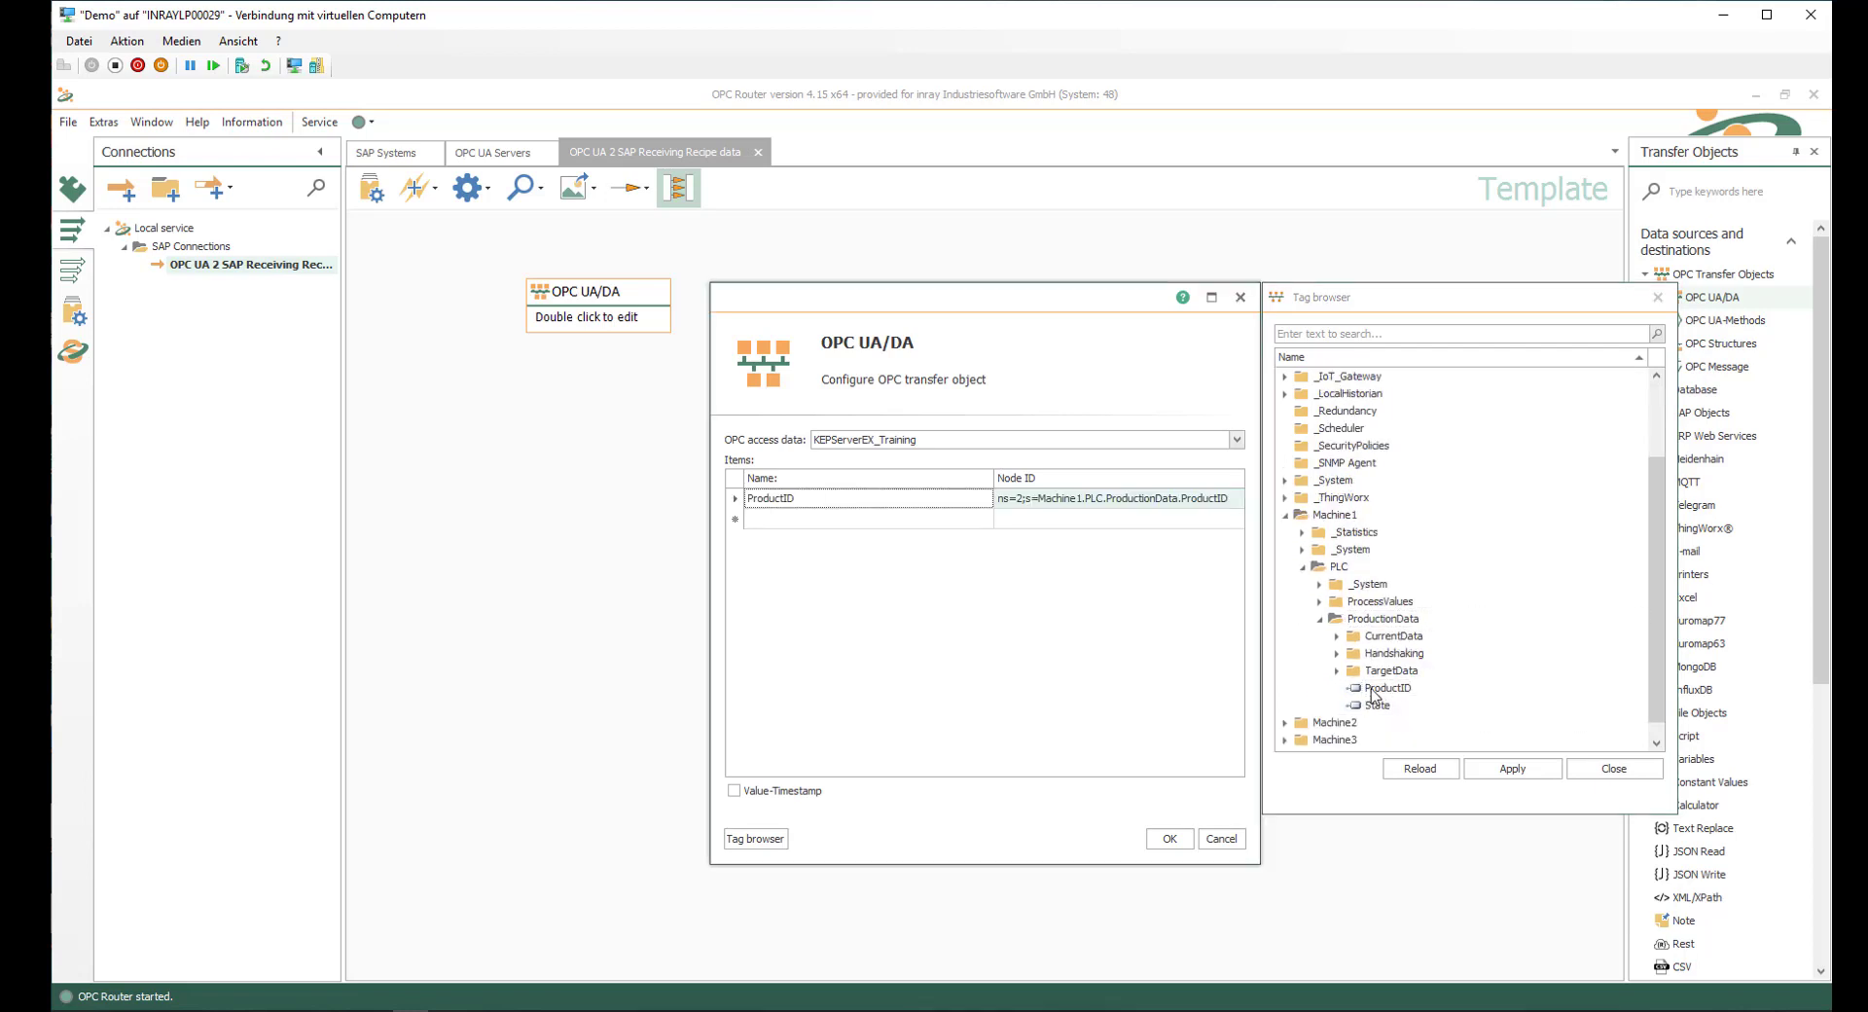
Accept the OPC UA/DA configuration and place an SAP RFC transfer object beside it with SAP-SYS as its SAP access data.
click(1169, 839)
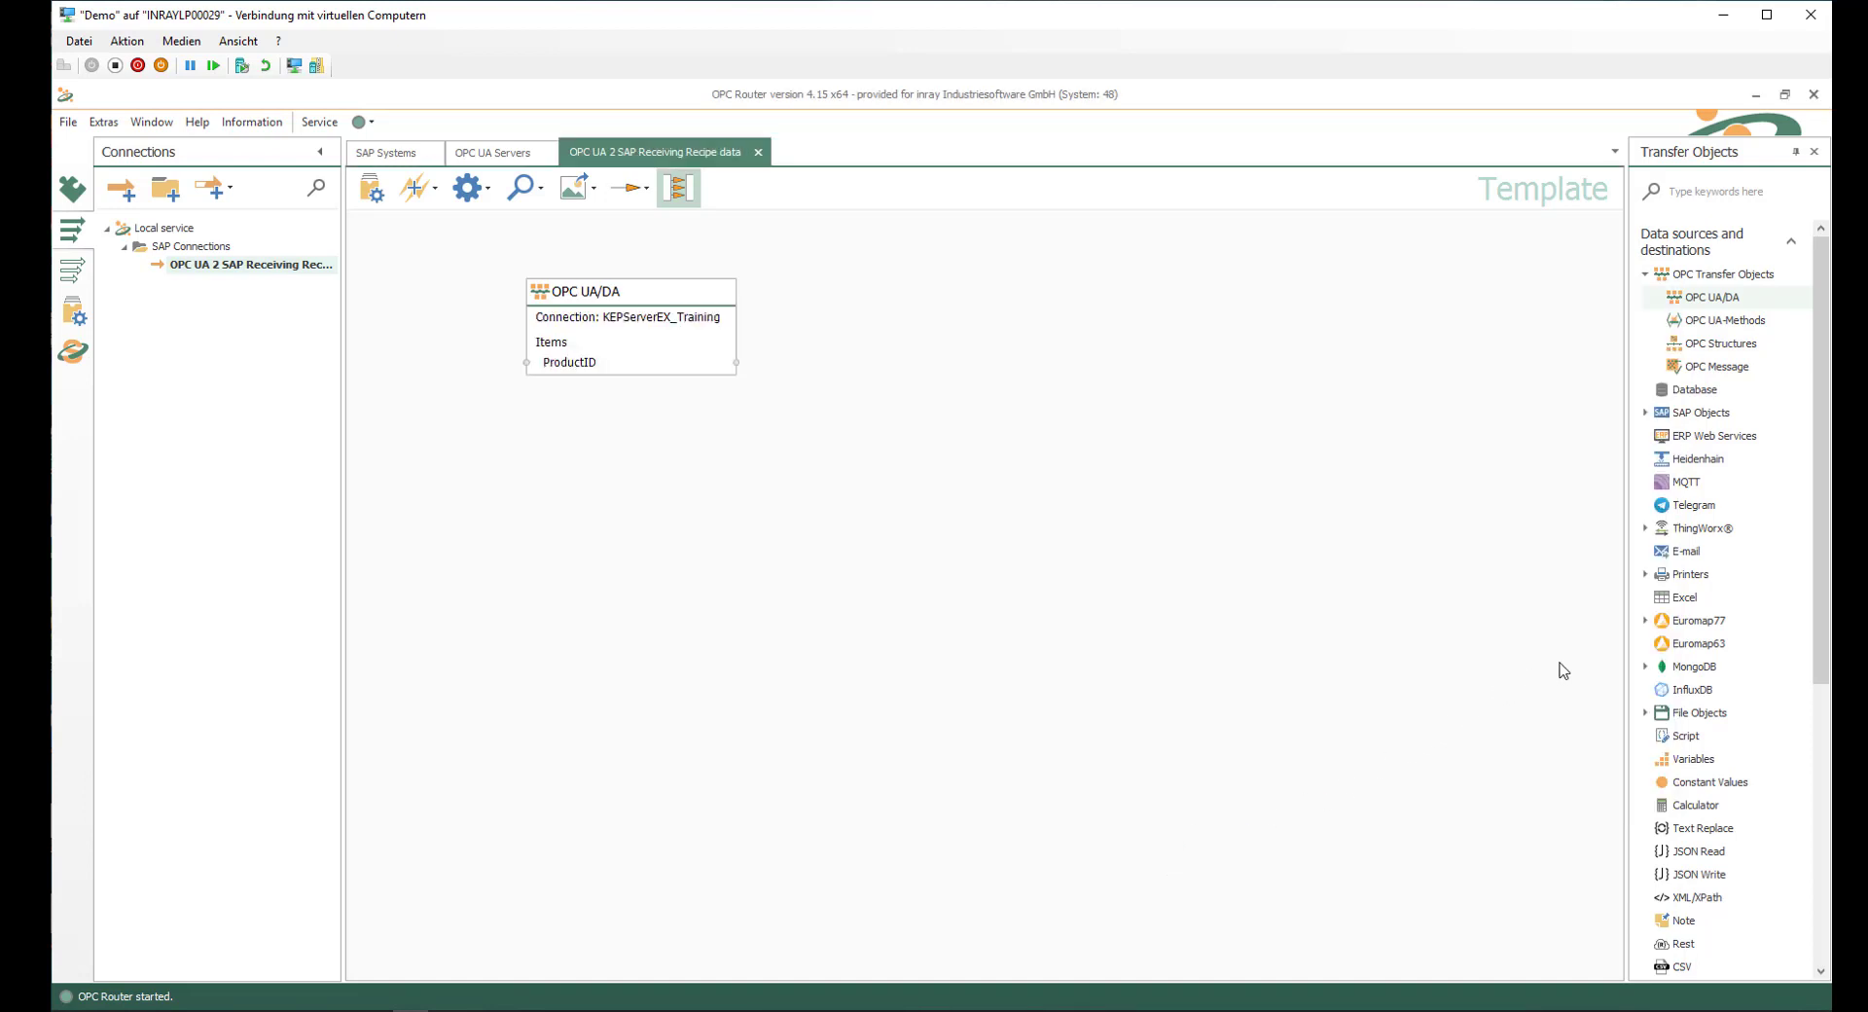
click(1647, 414)
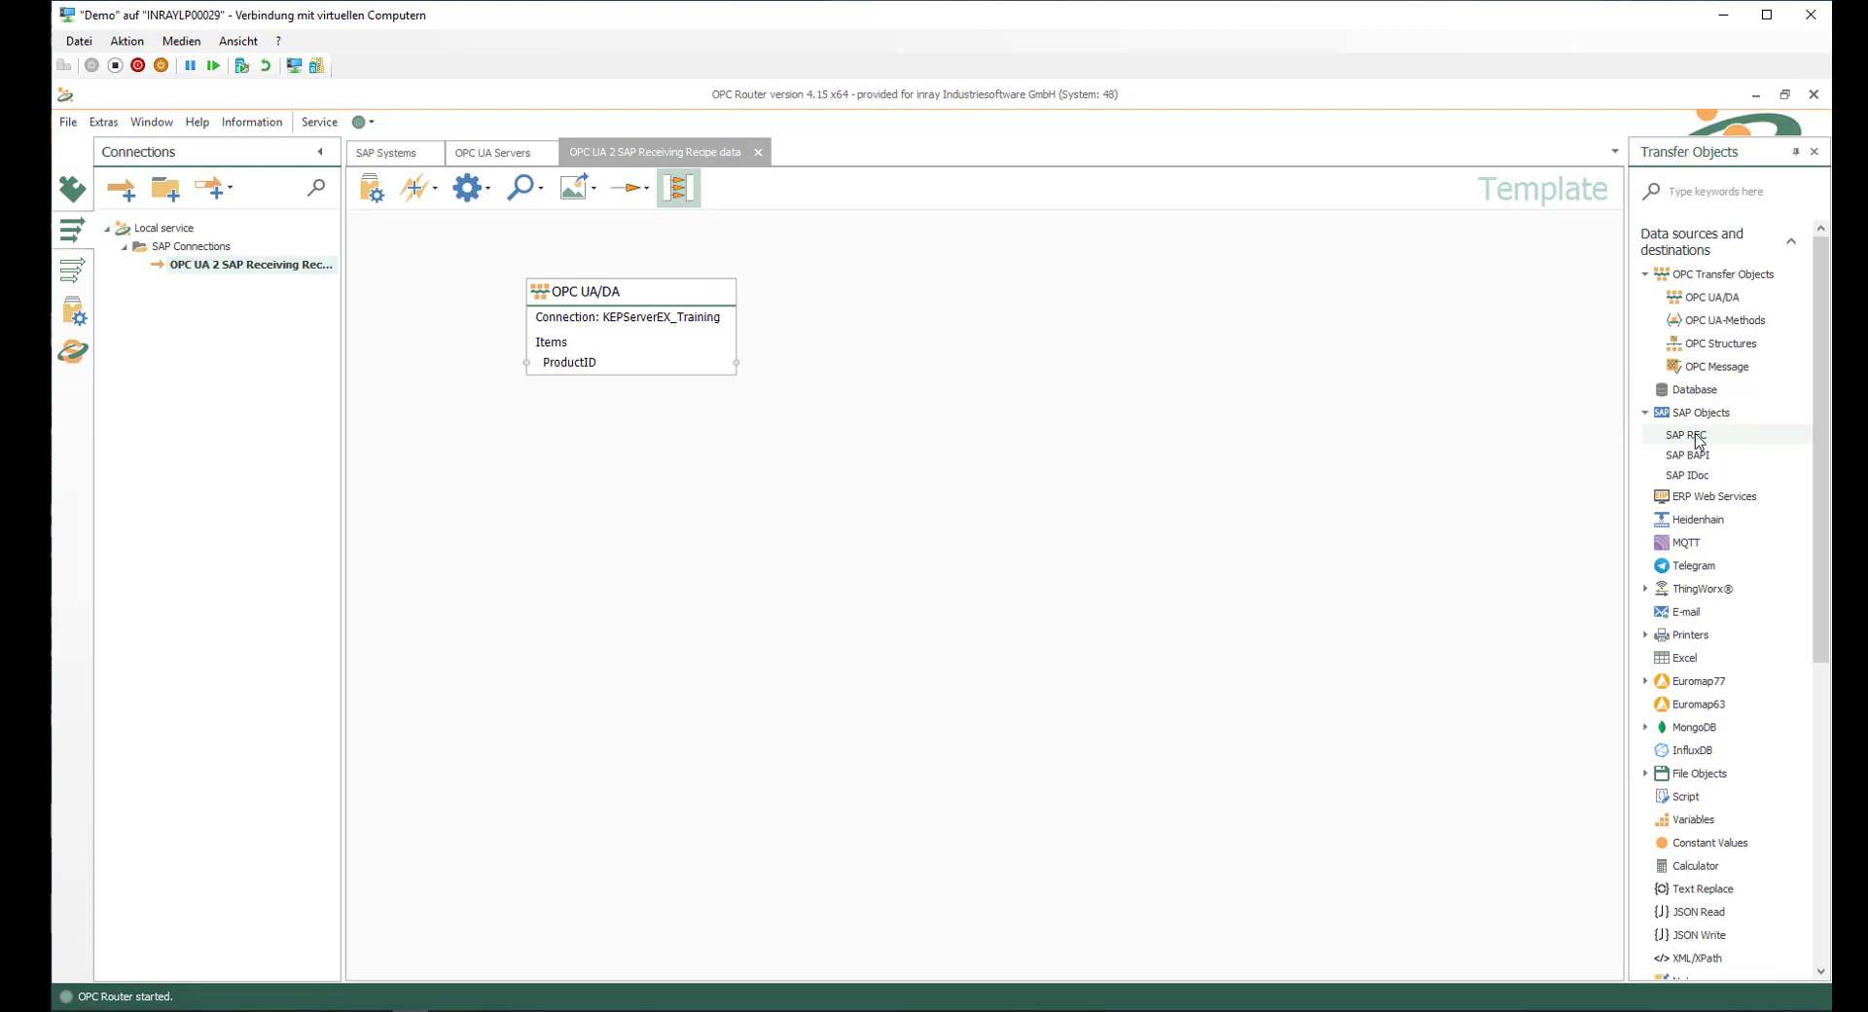
click(1698, 440)
drag(1696, 435, 942, 289)
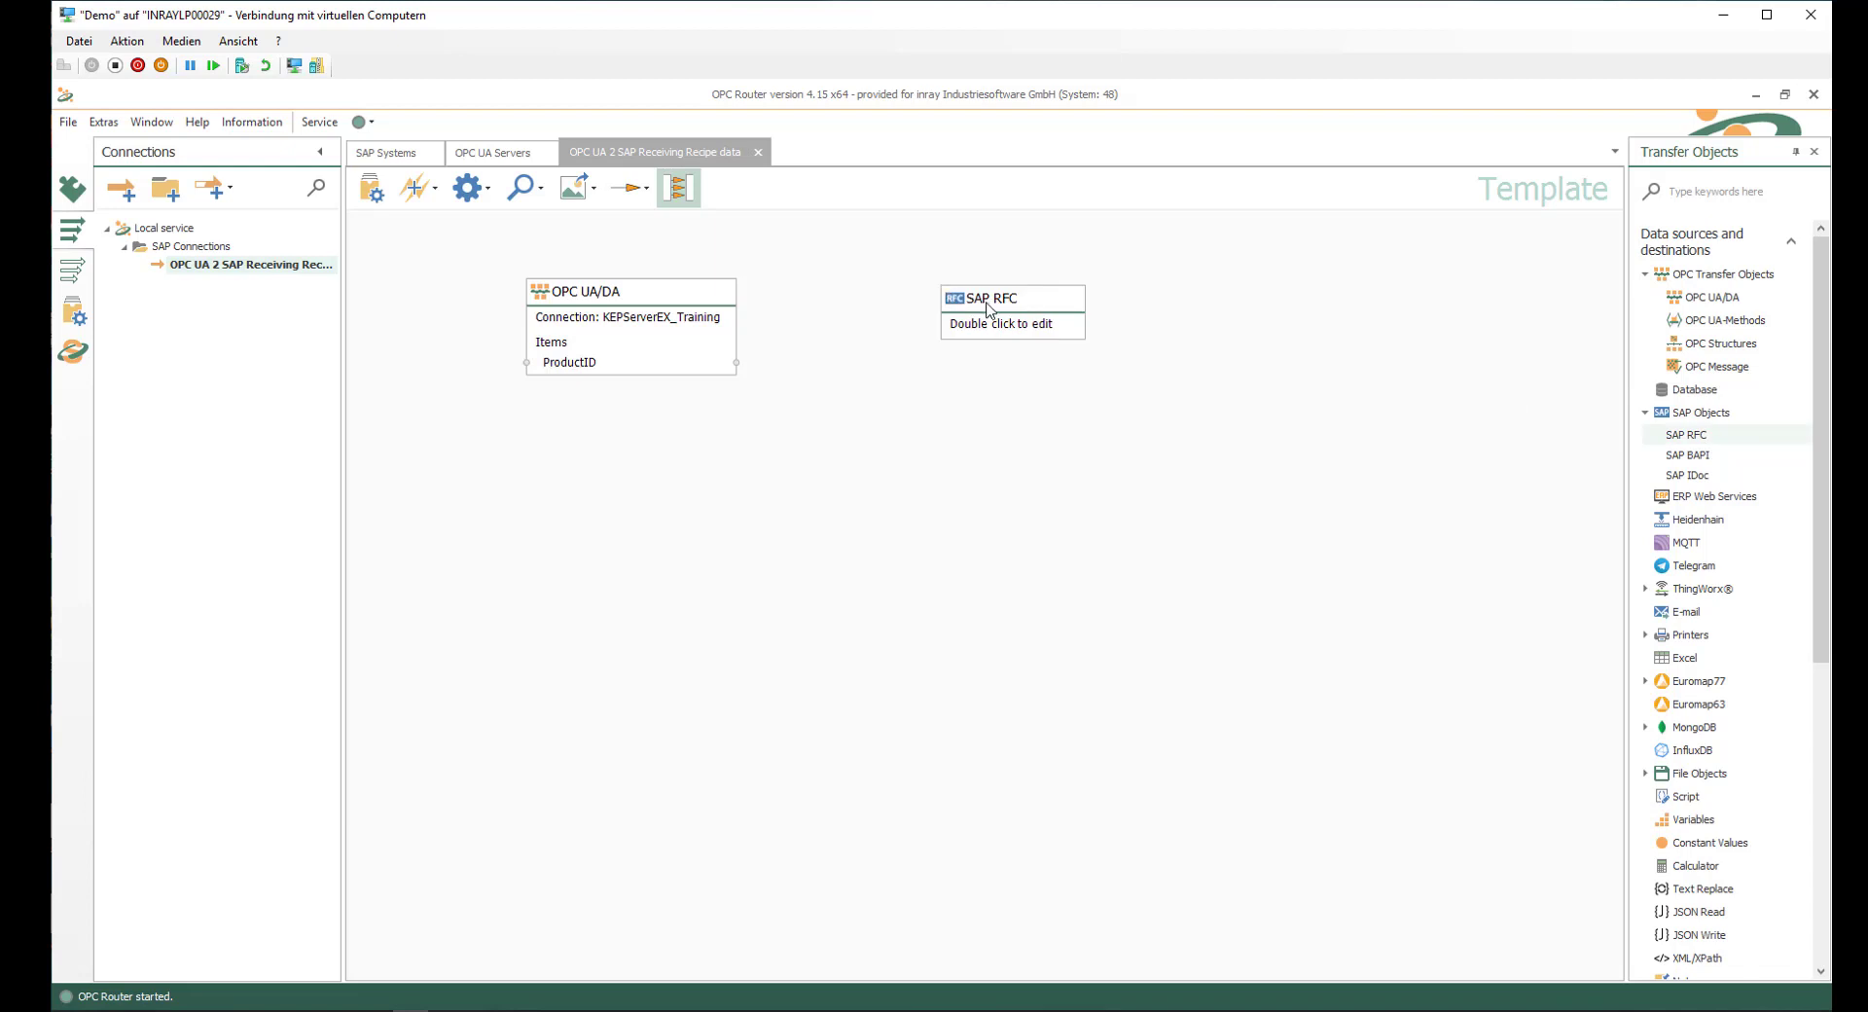
double_click(988, 308)
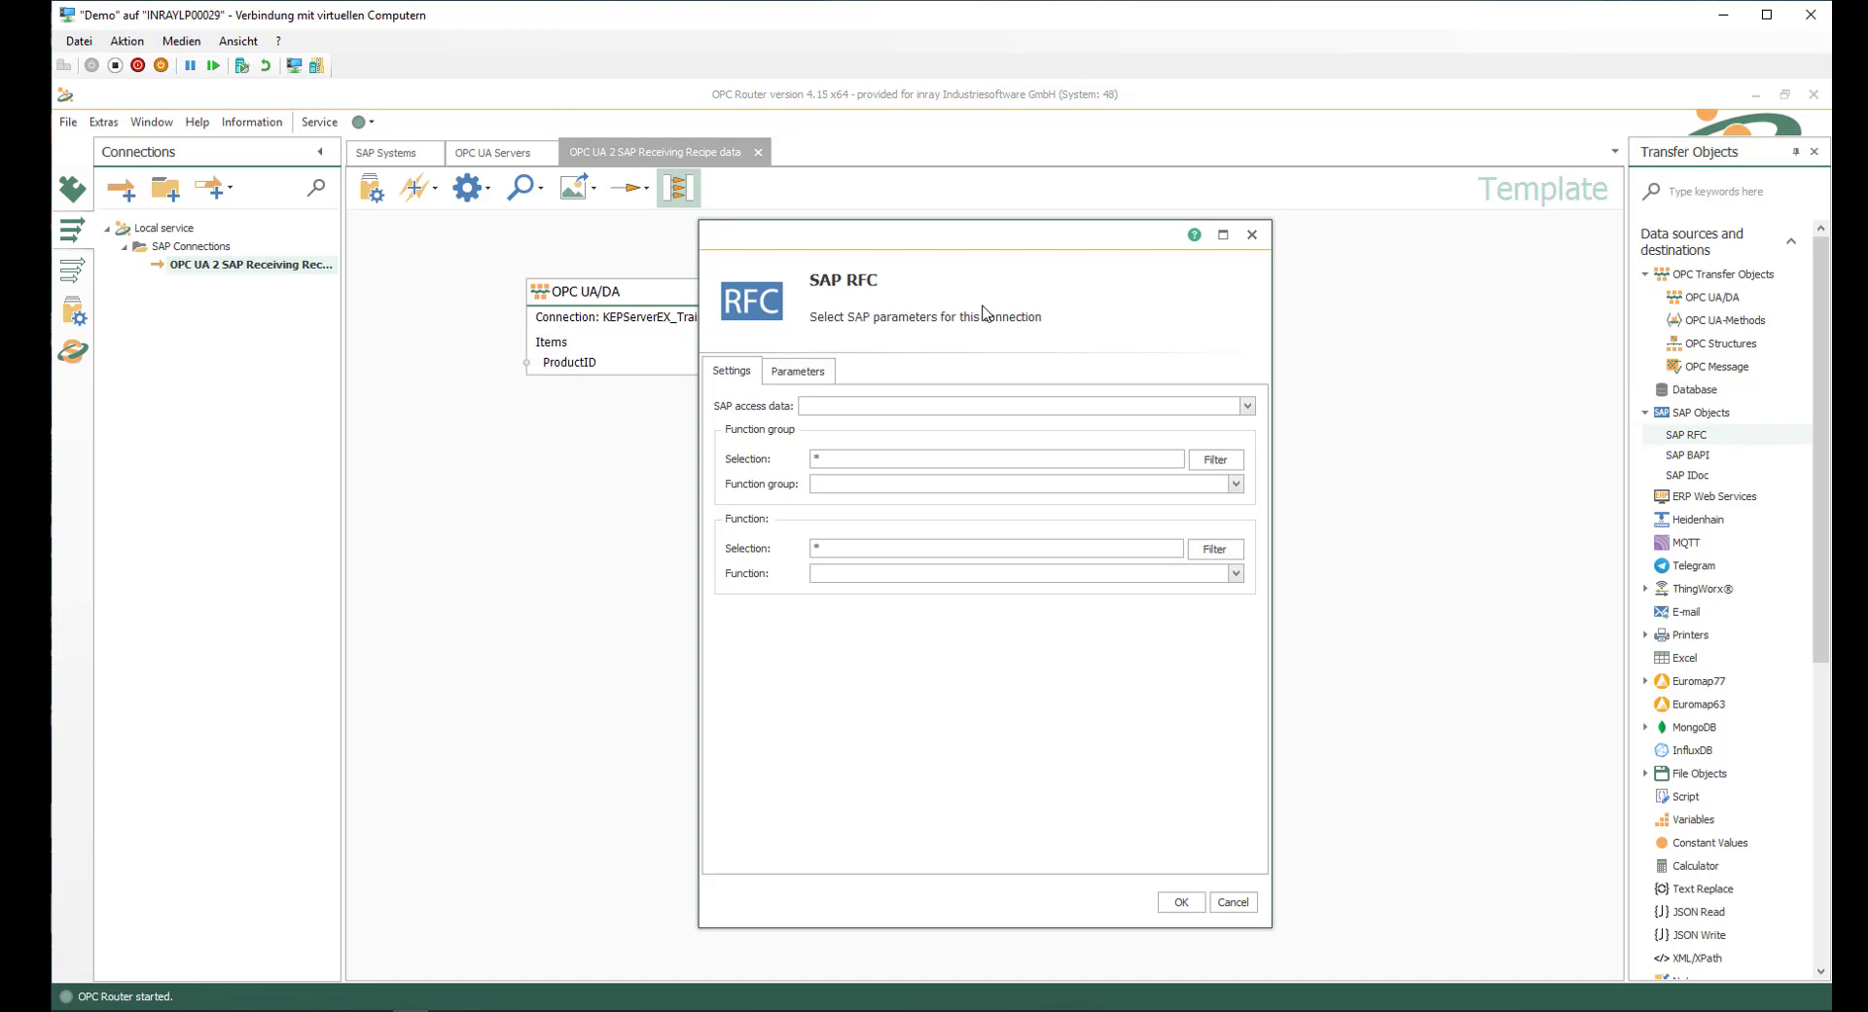
click(1247, 406)
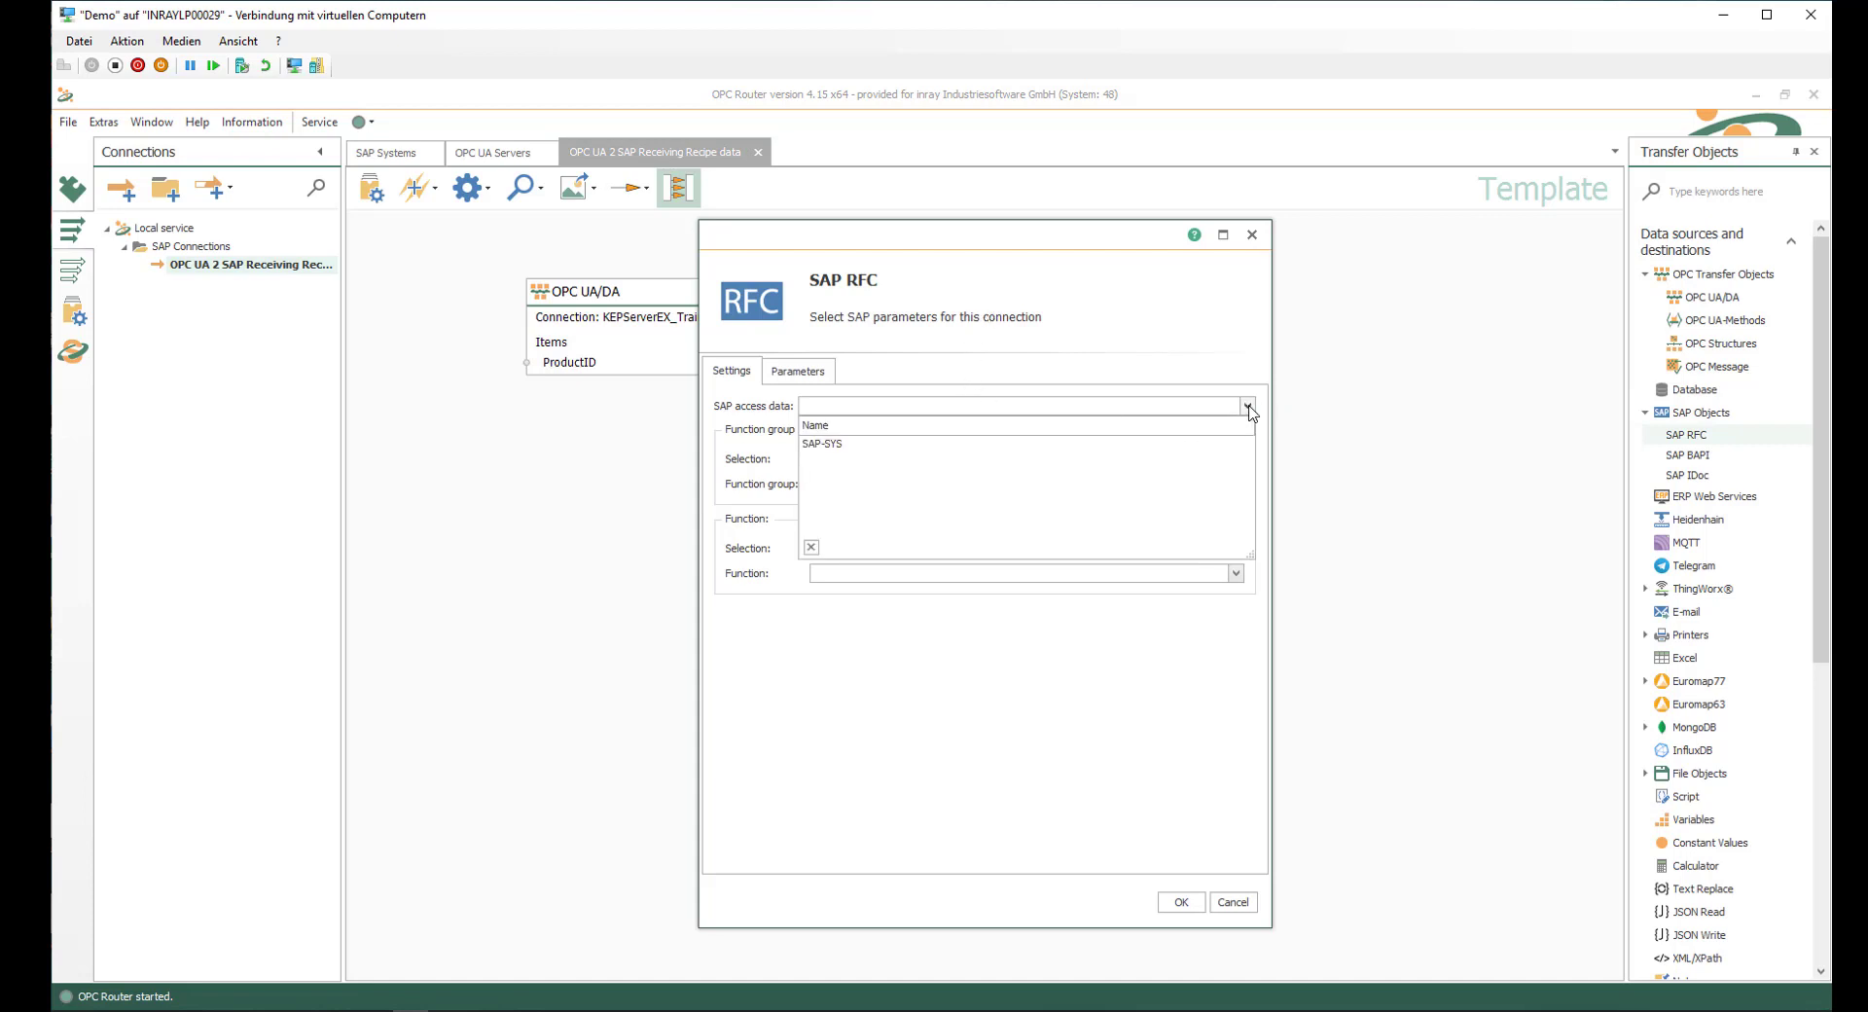
click(852, 446)
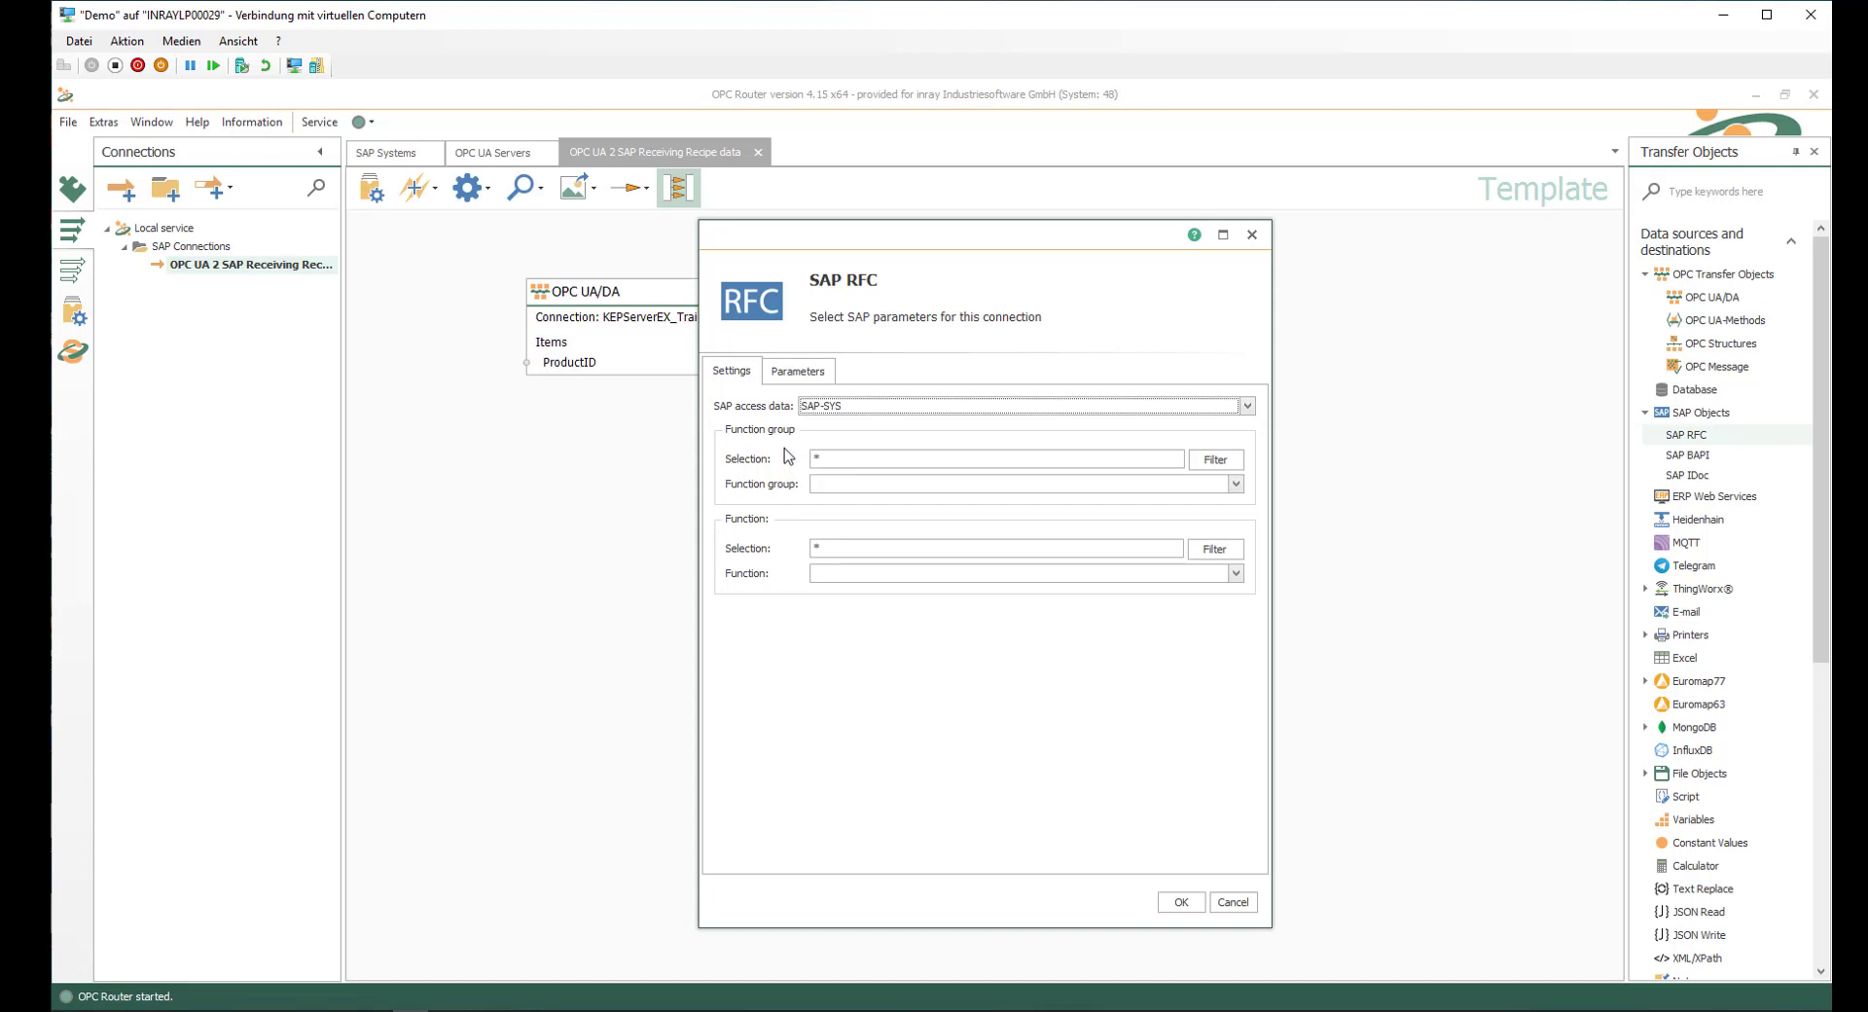
Filter the SAP function groups by ZZ*, choose ZZ_I40, and select its function Z_GET_RECIPE_FOR_PRODUCT_ID.
click(817, 458)
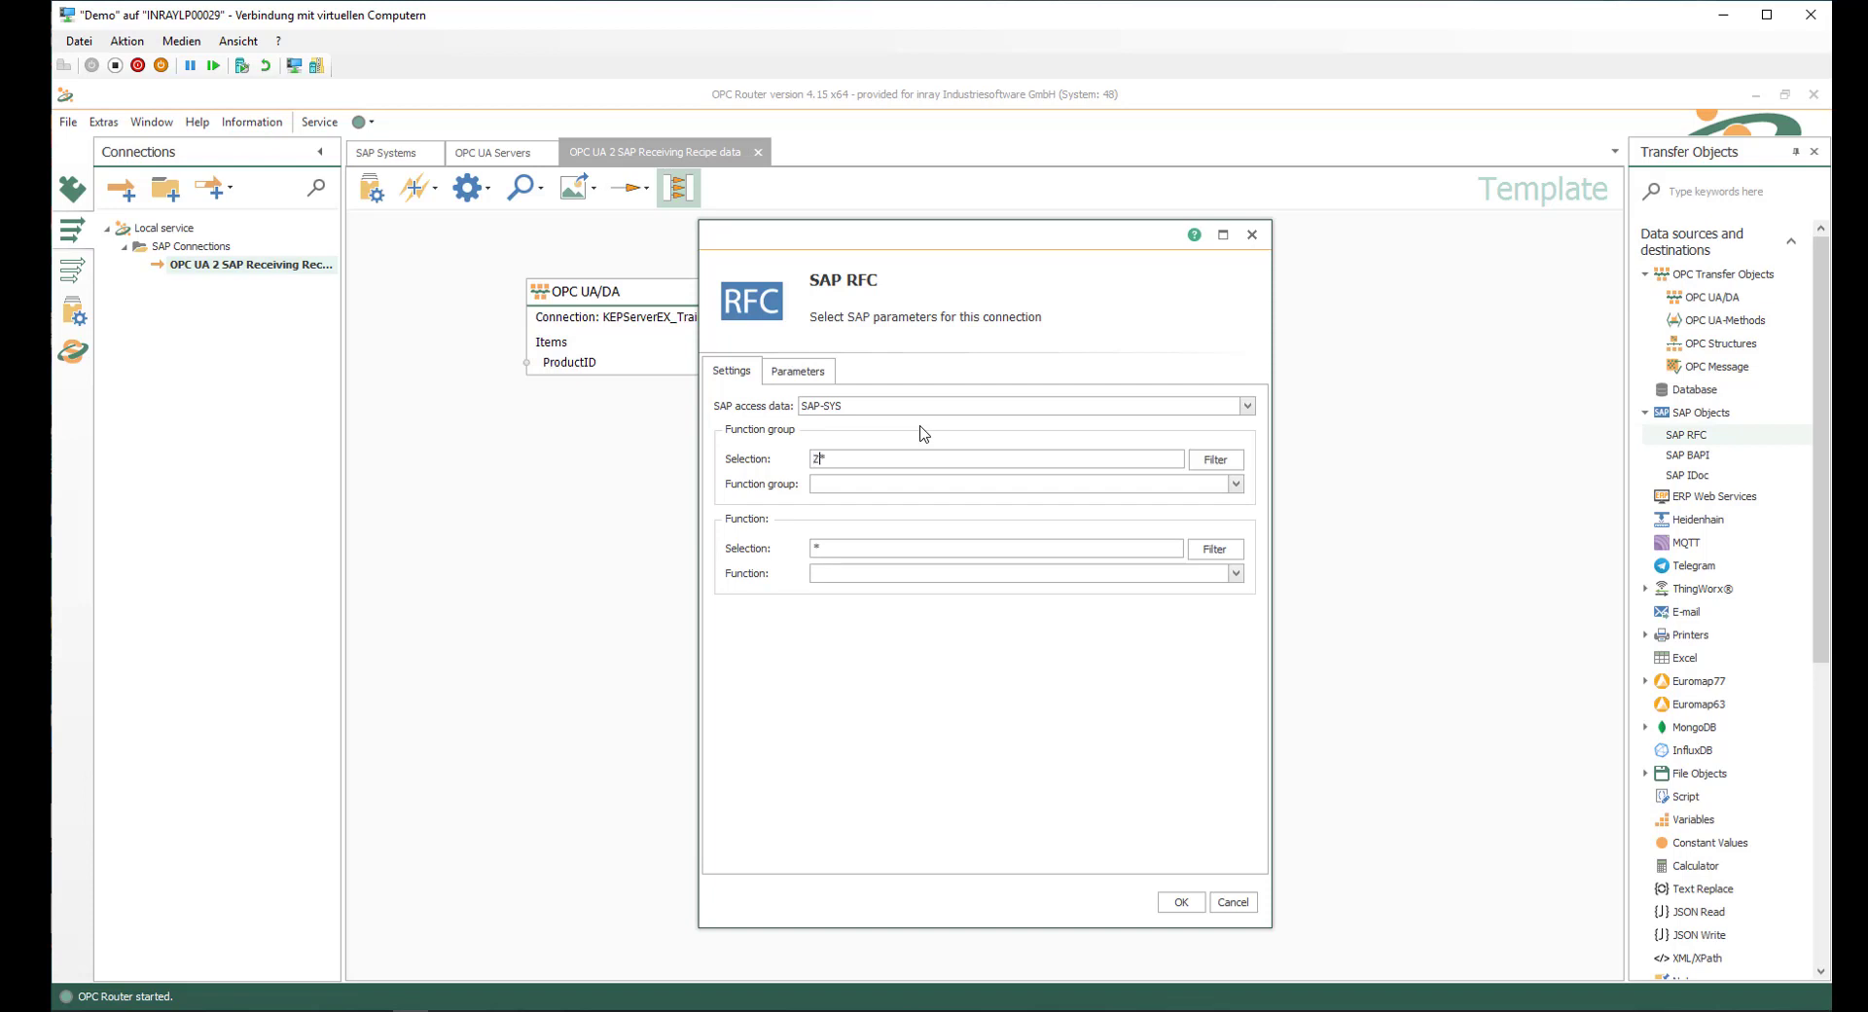
click(1207, 462)
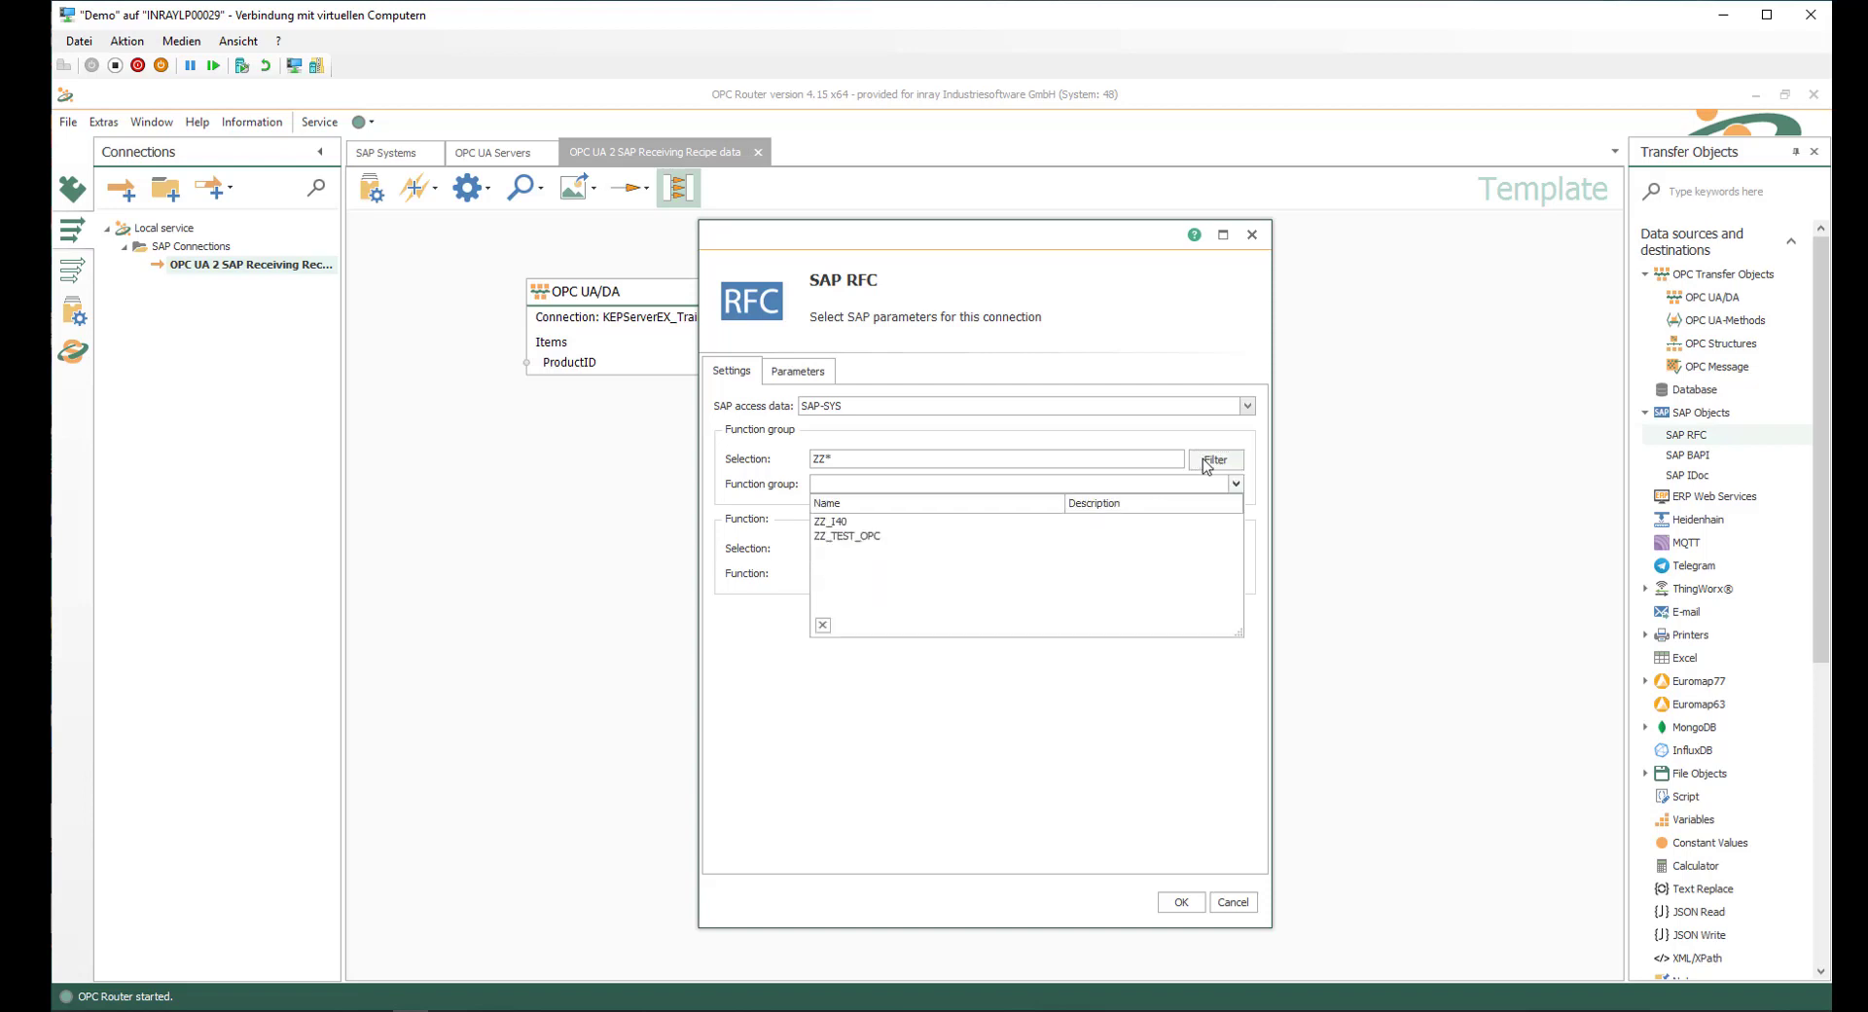
click(836, 522)
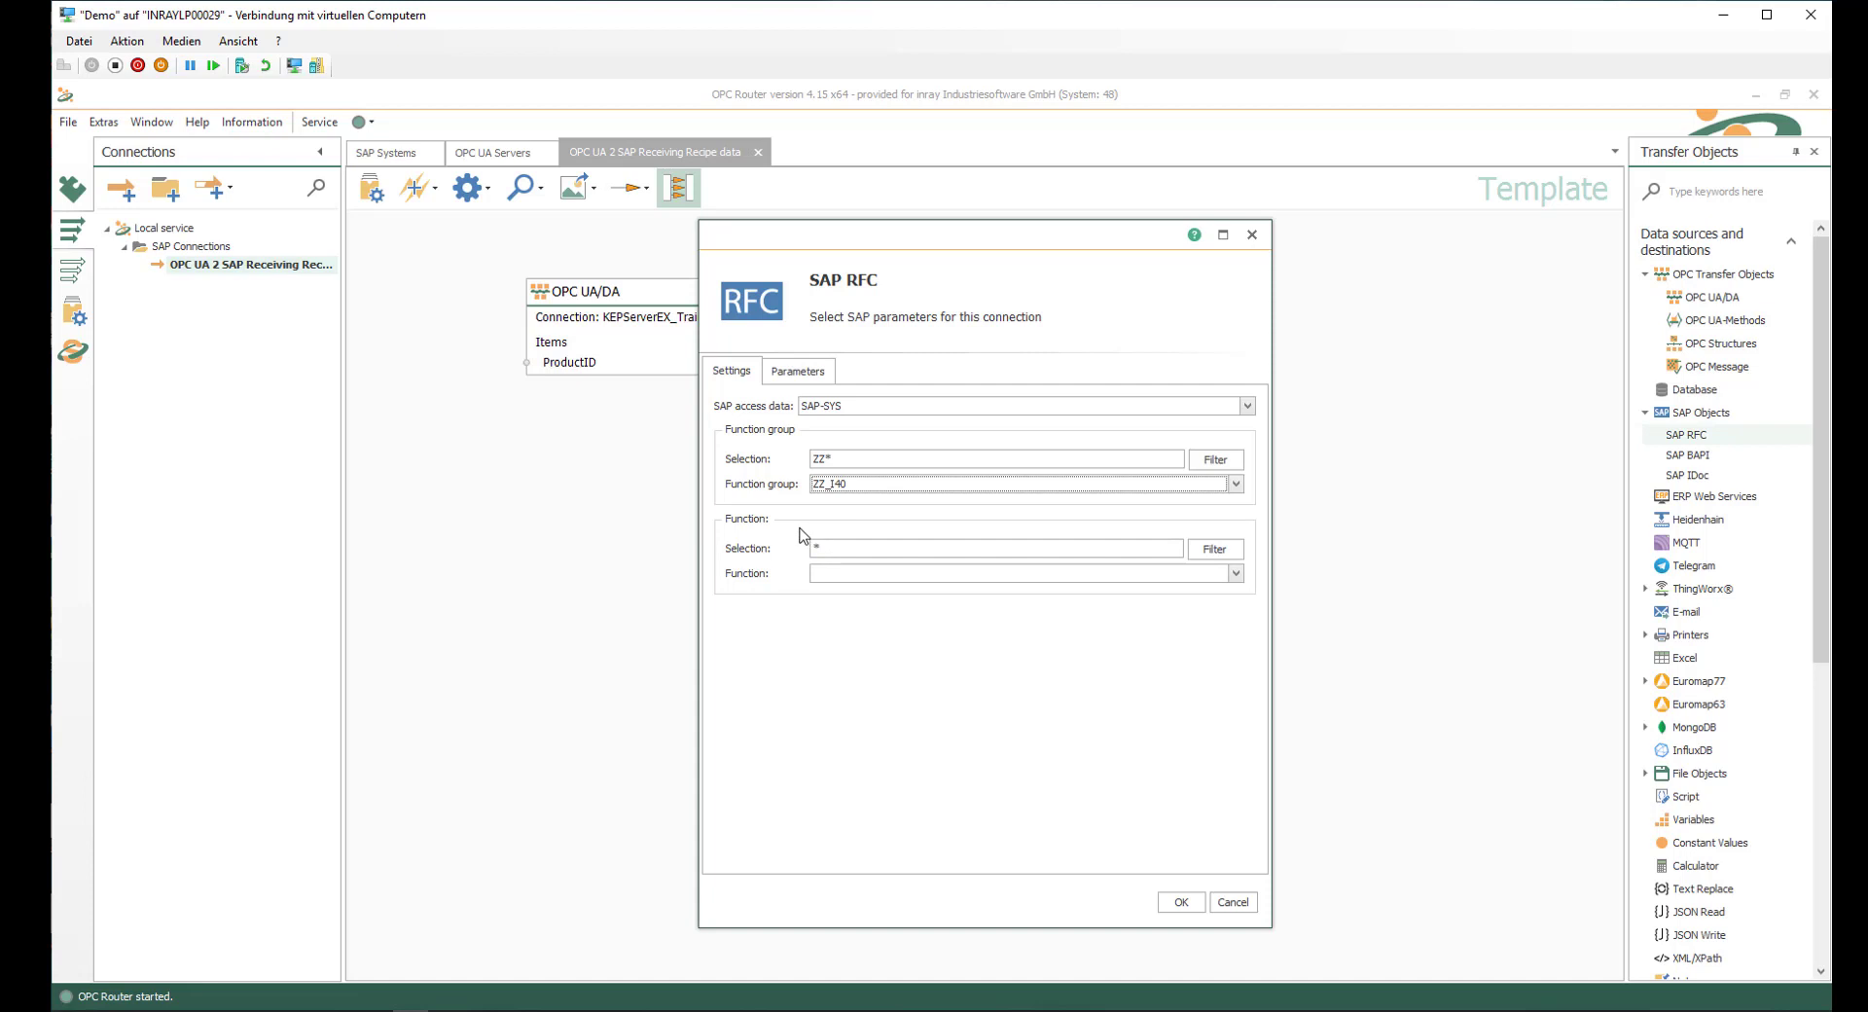
click(1215, 550)
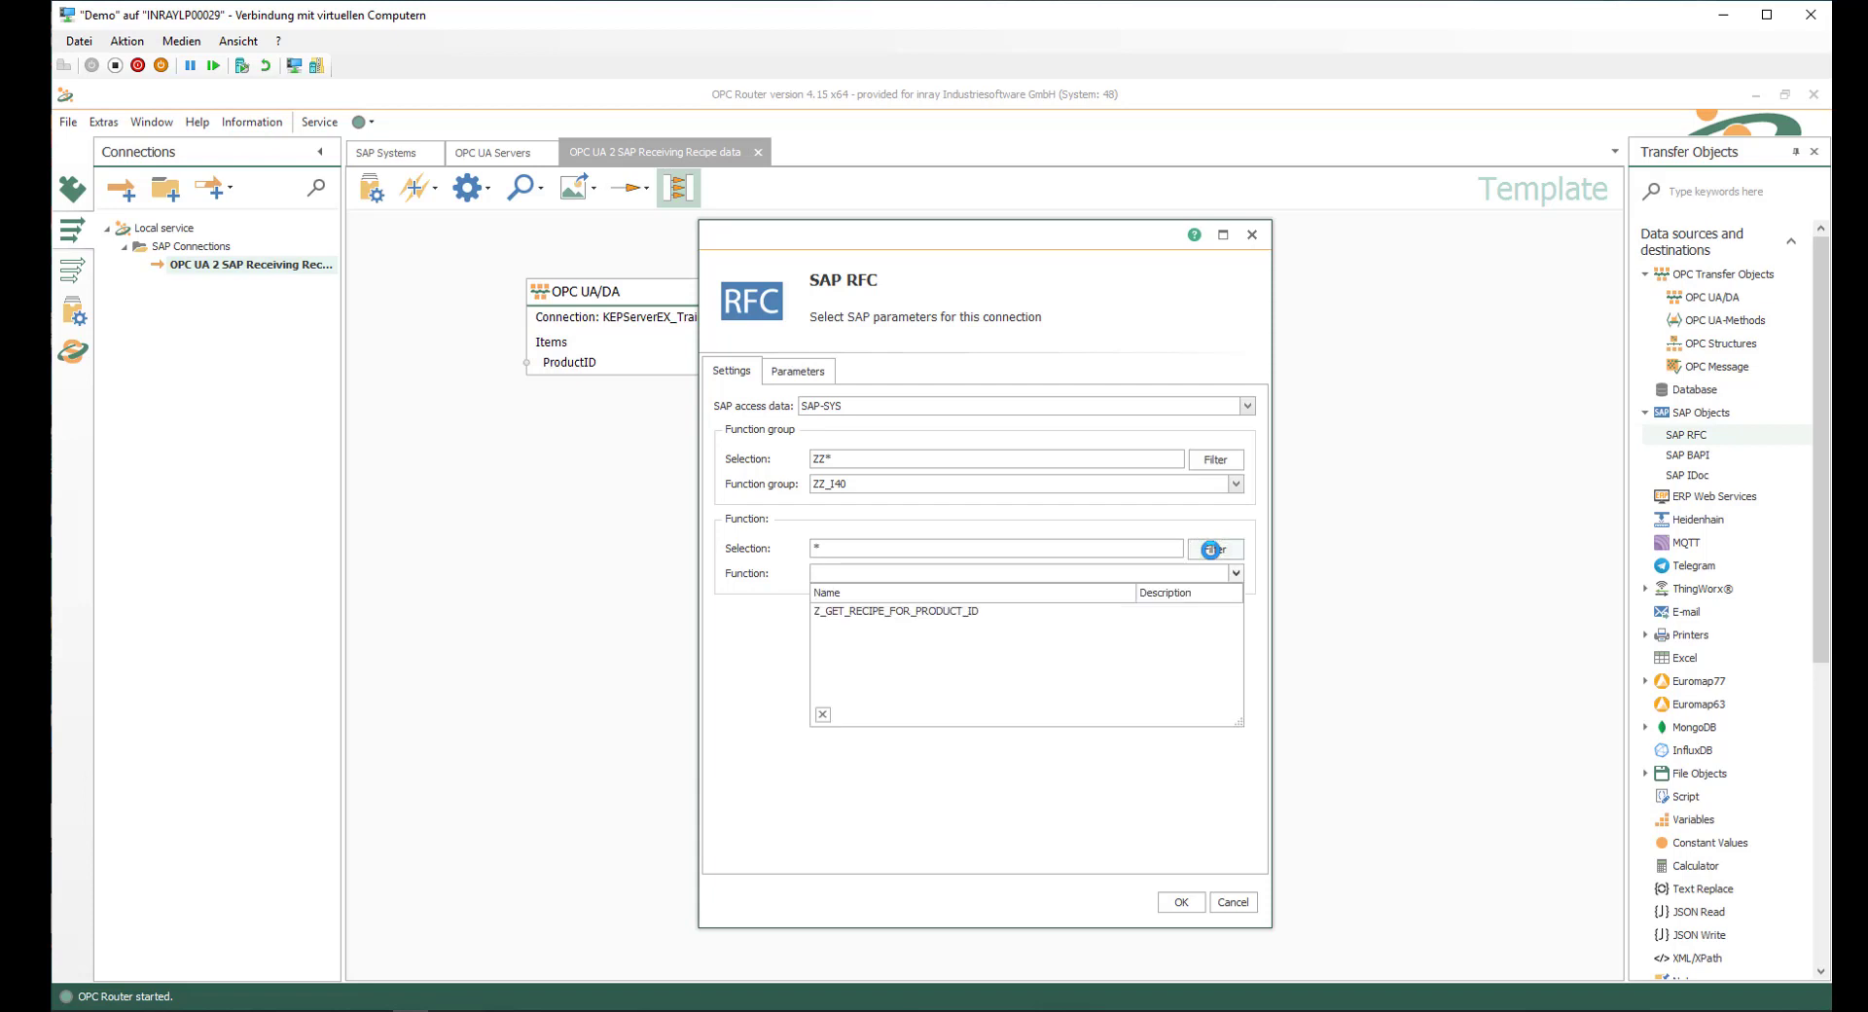
click(920, 613)
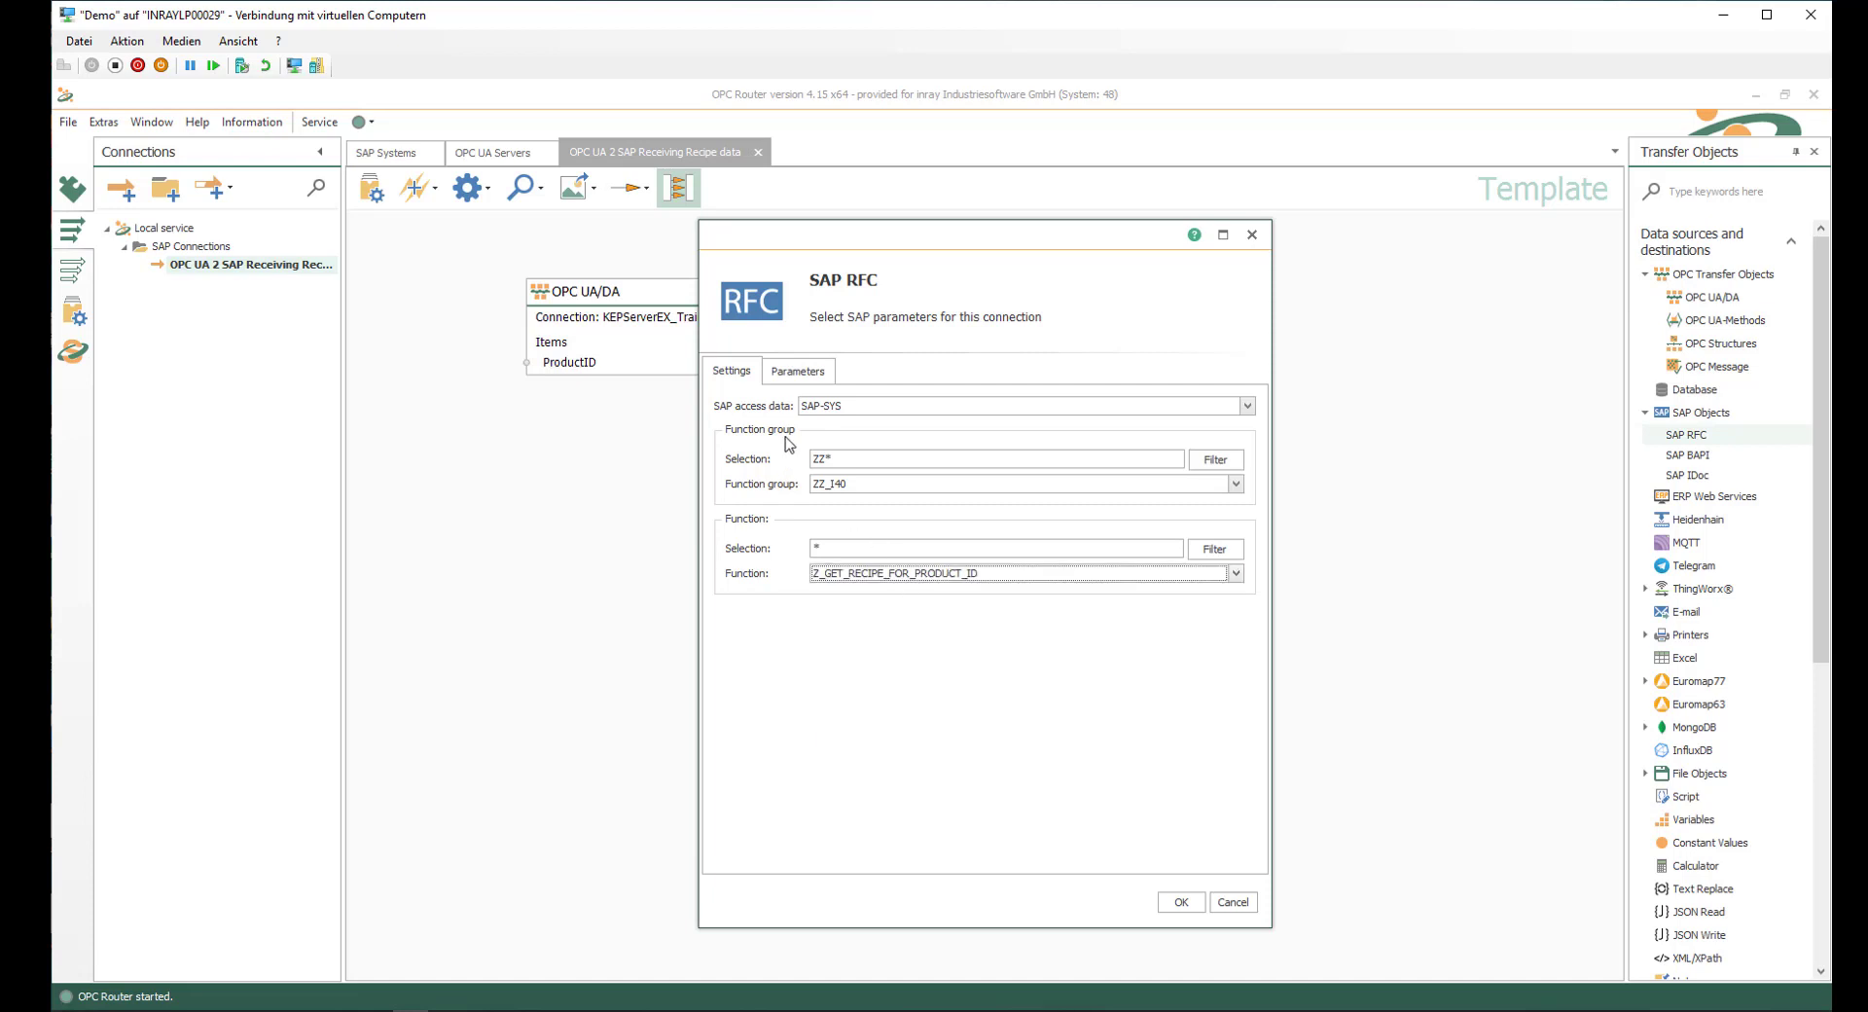
Enable the RFC import parameter I_PRODUCTID and the exports RETURN MESSAGE, E_PARA_WIDTH, E_PARA_LENGTH, E_PARA_ERRORCODE and E_PARA_COLORNO, and accept the configuration.
click(802, 373)
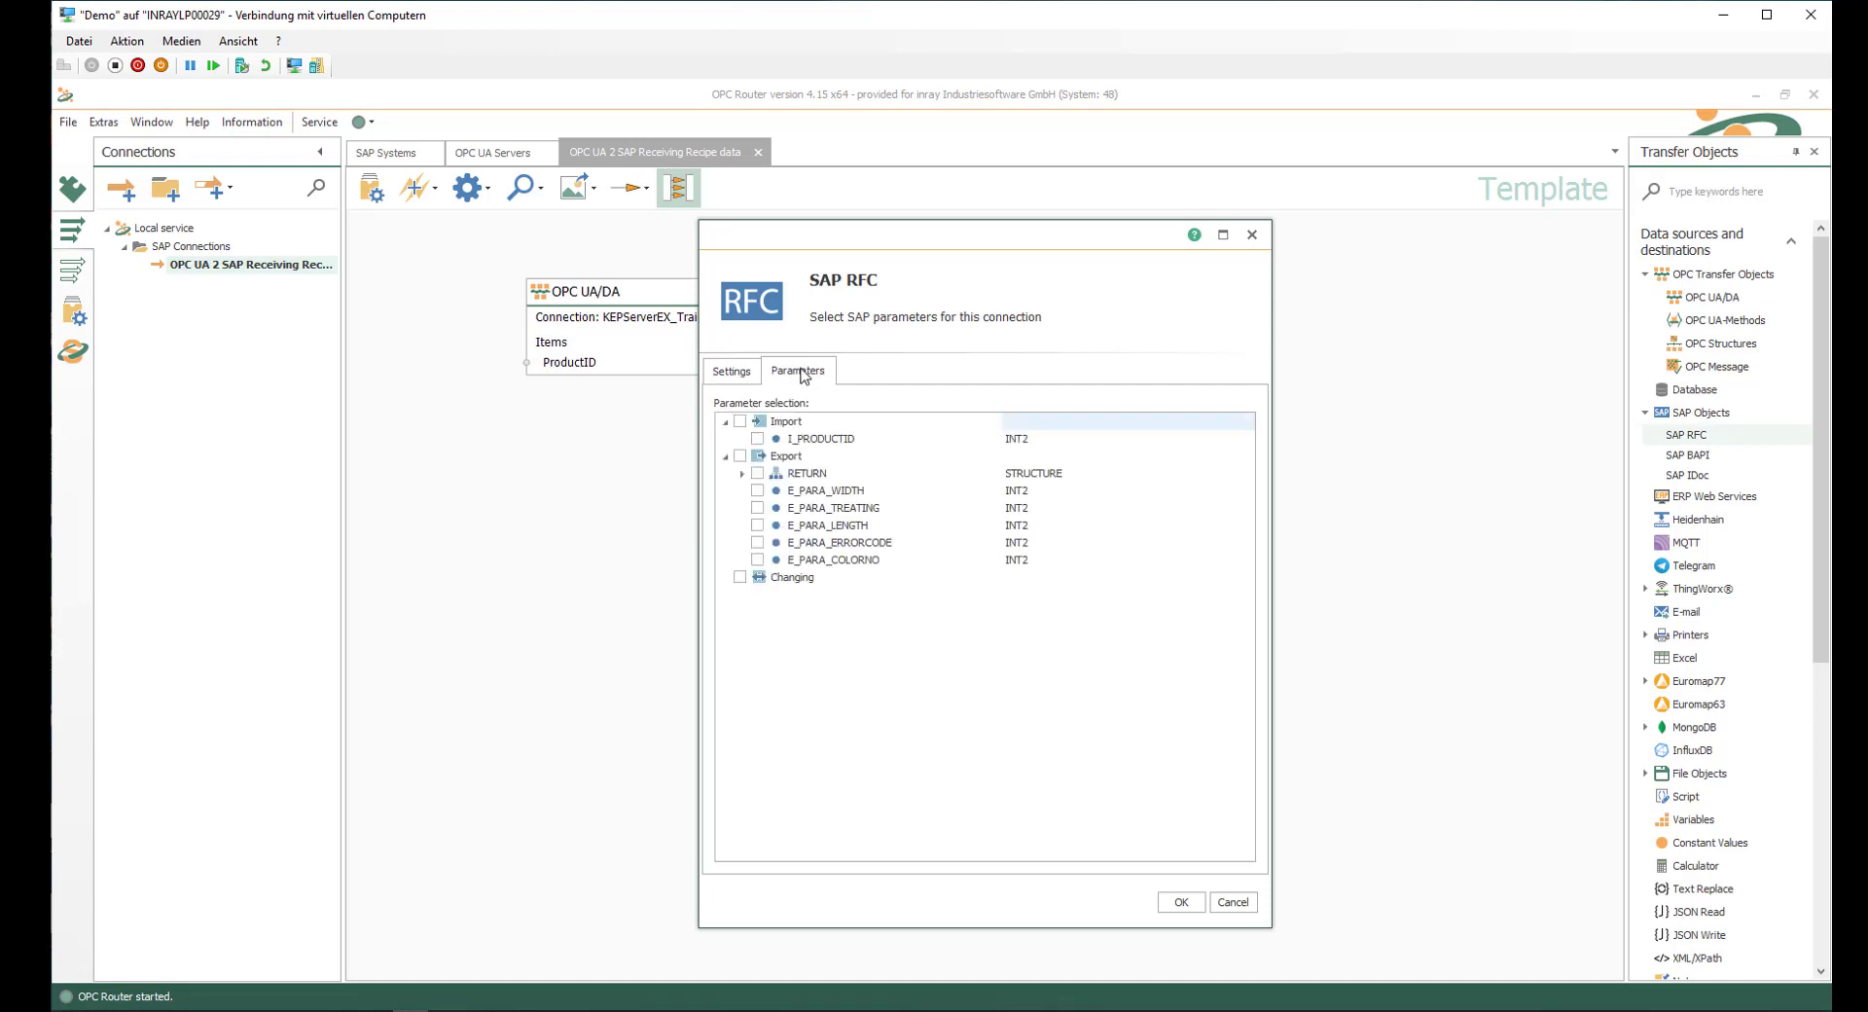
click(757, 440)
click(743, 474)
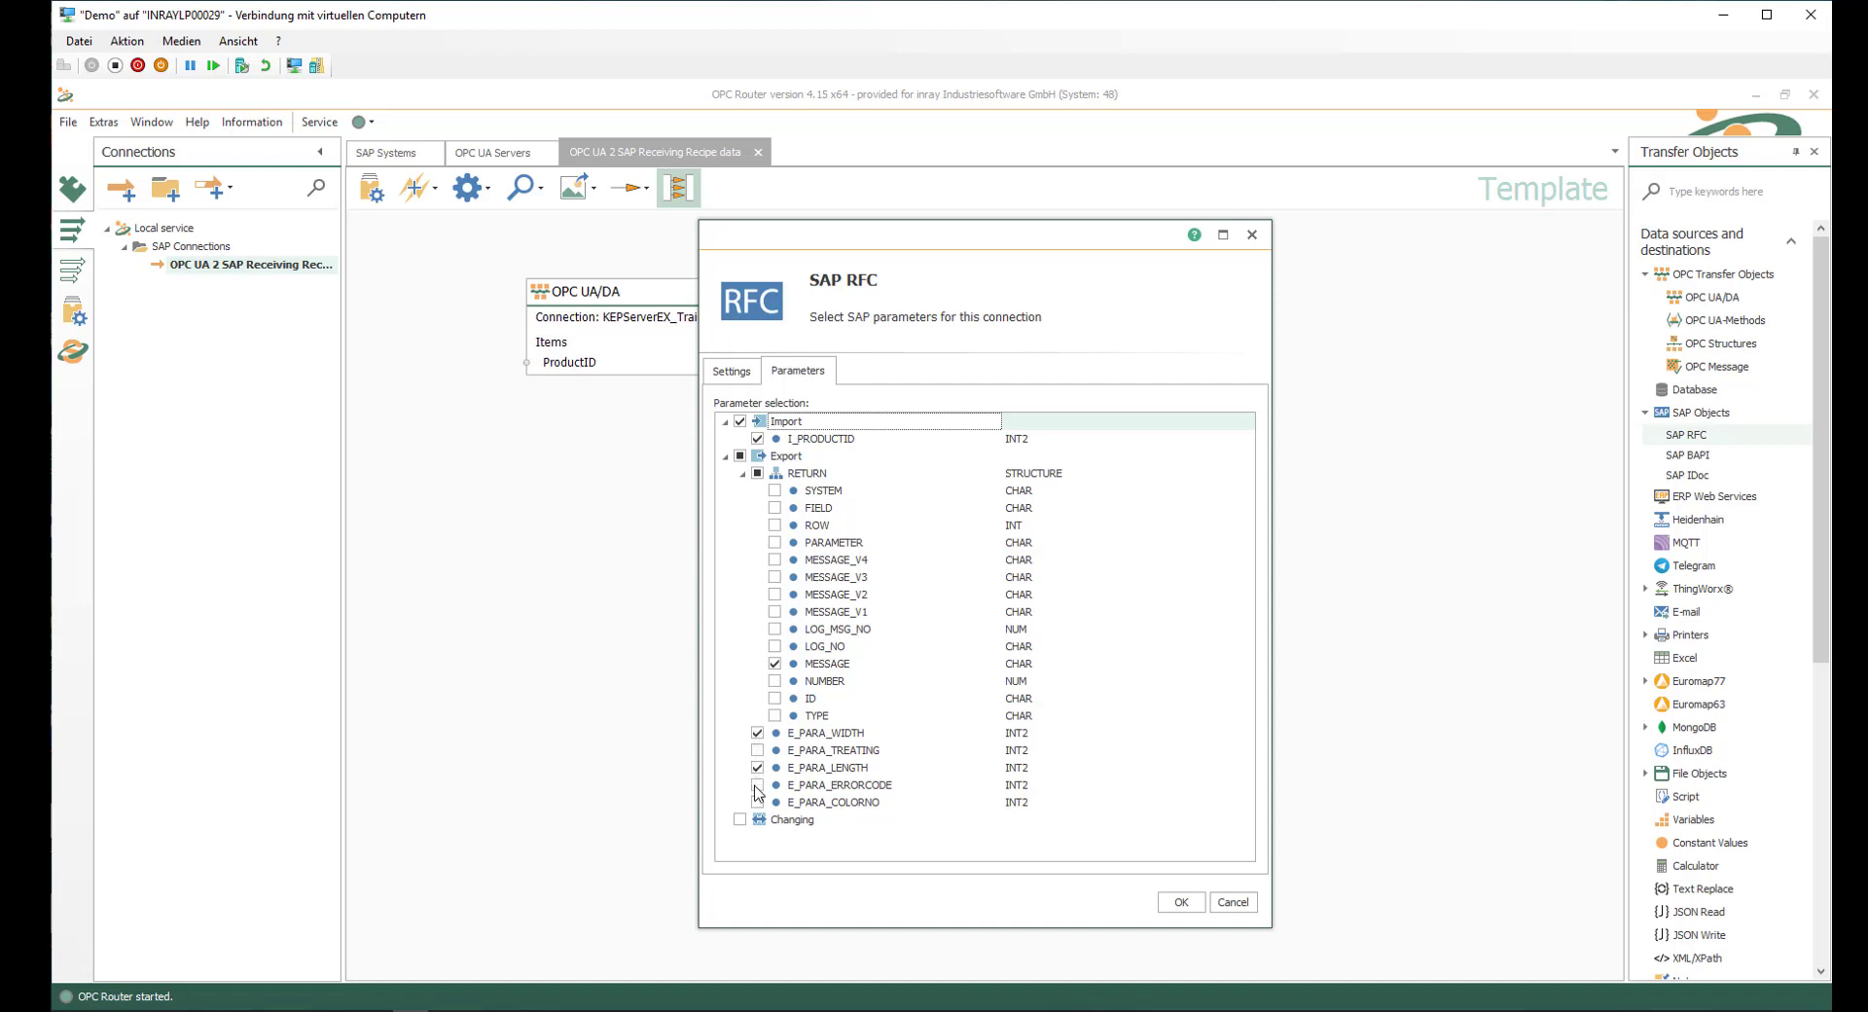
click(758, 786)
click(1182, 903)
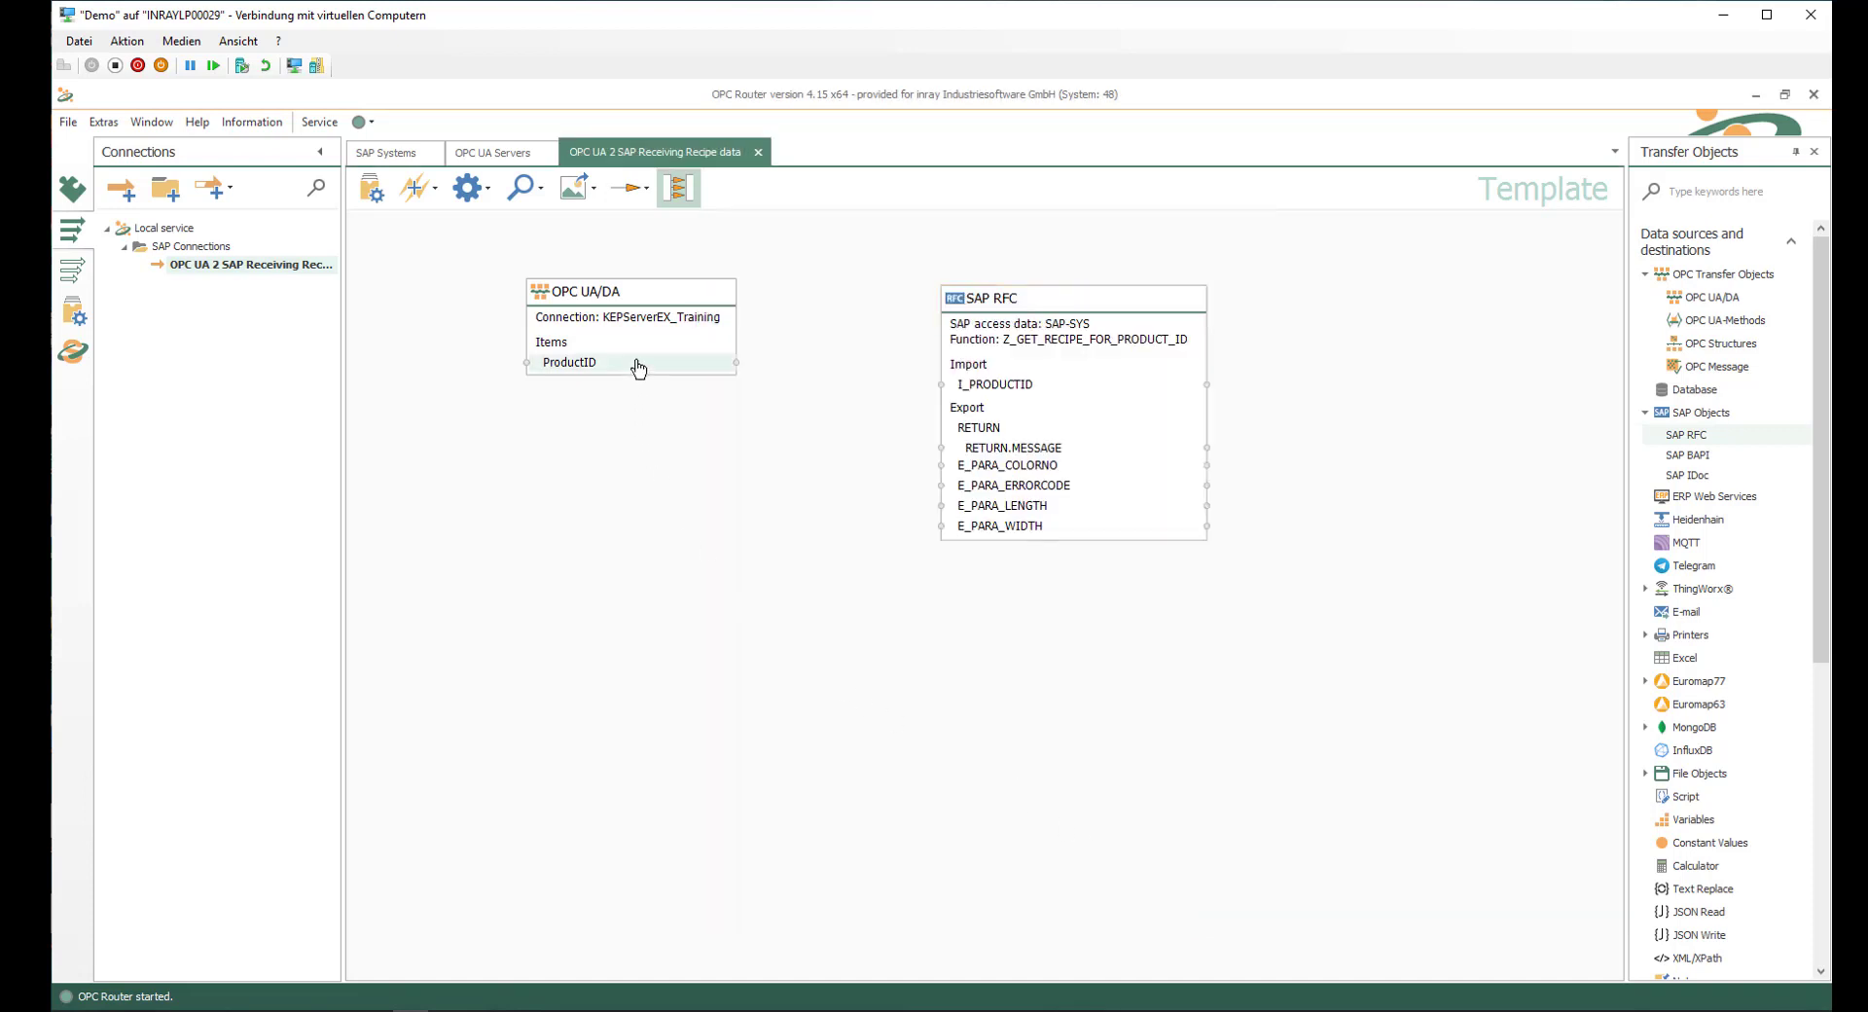
Link the OPC item ProductID to the RFC import I_PRODUCTID and shift the SAP RFC object slightly upward.
drag(637, 366, 1008, 393)
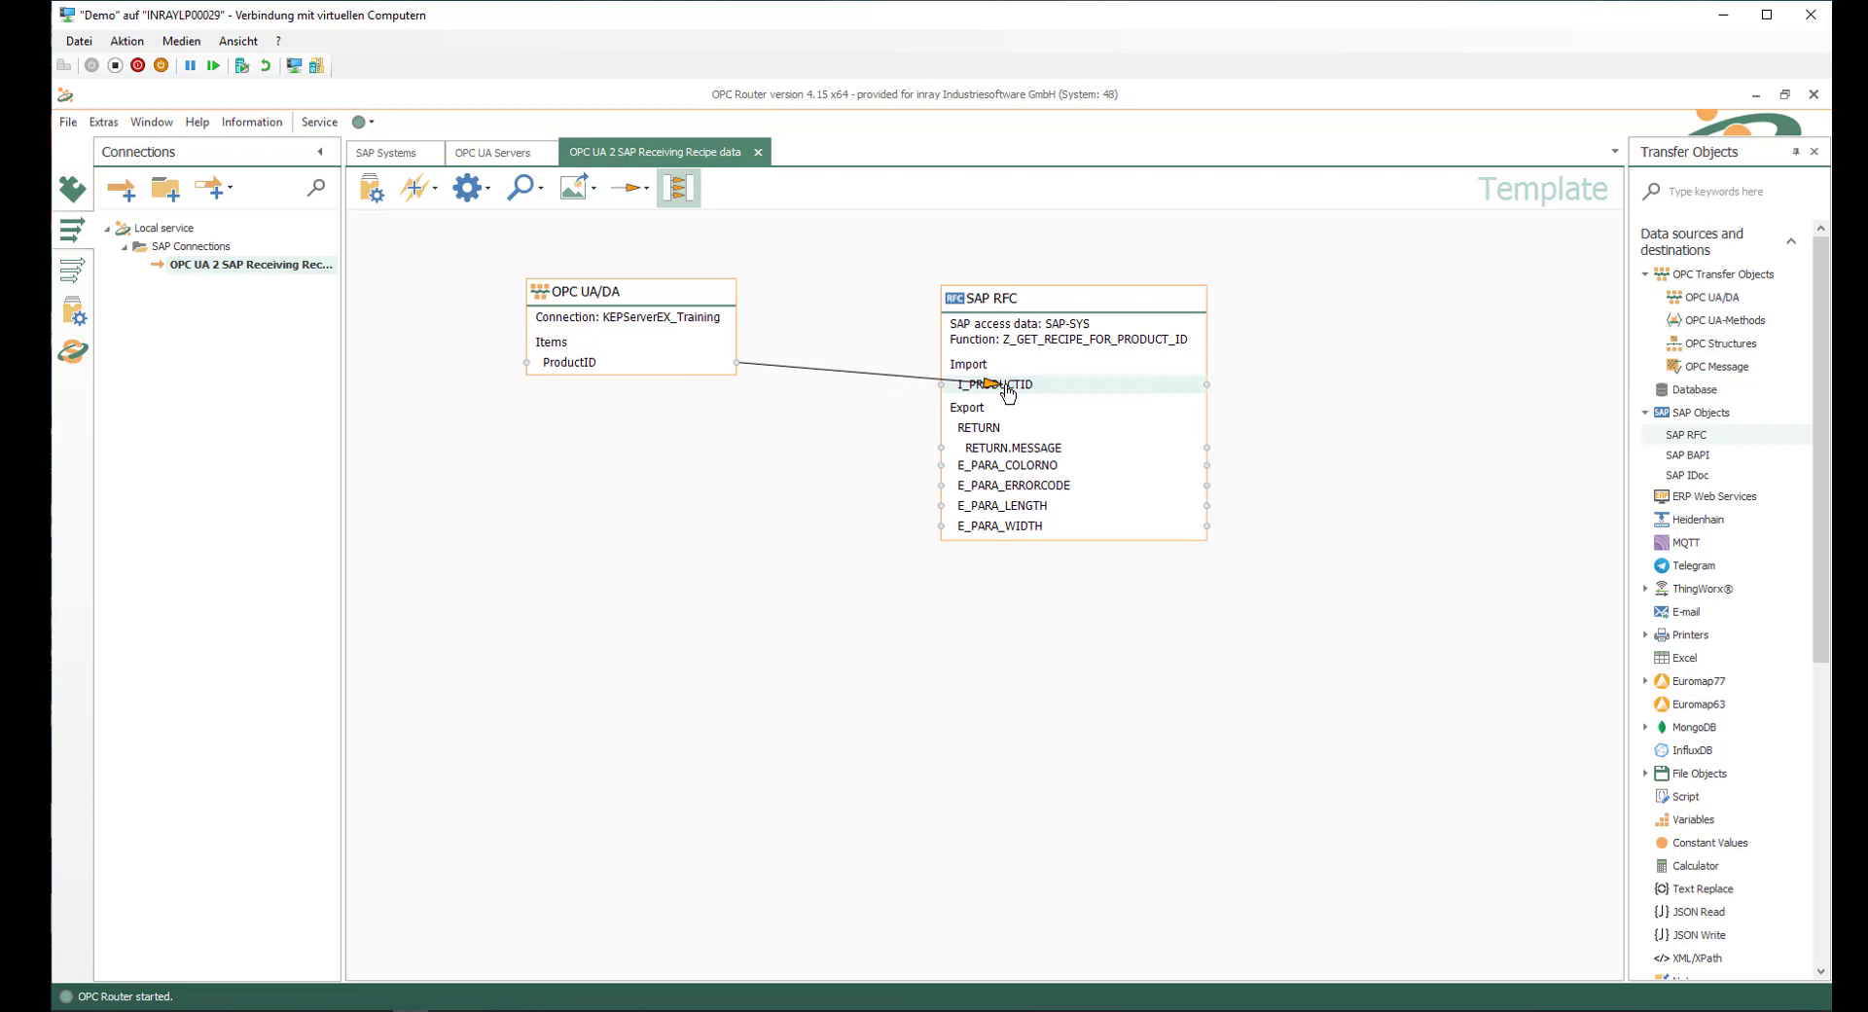
drag(1008, 394, 1008, 393)
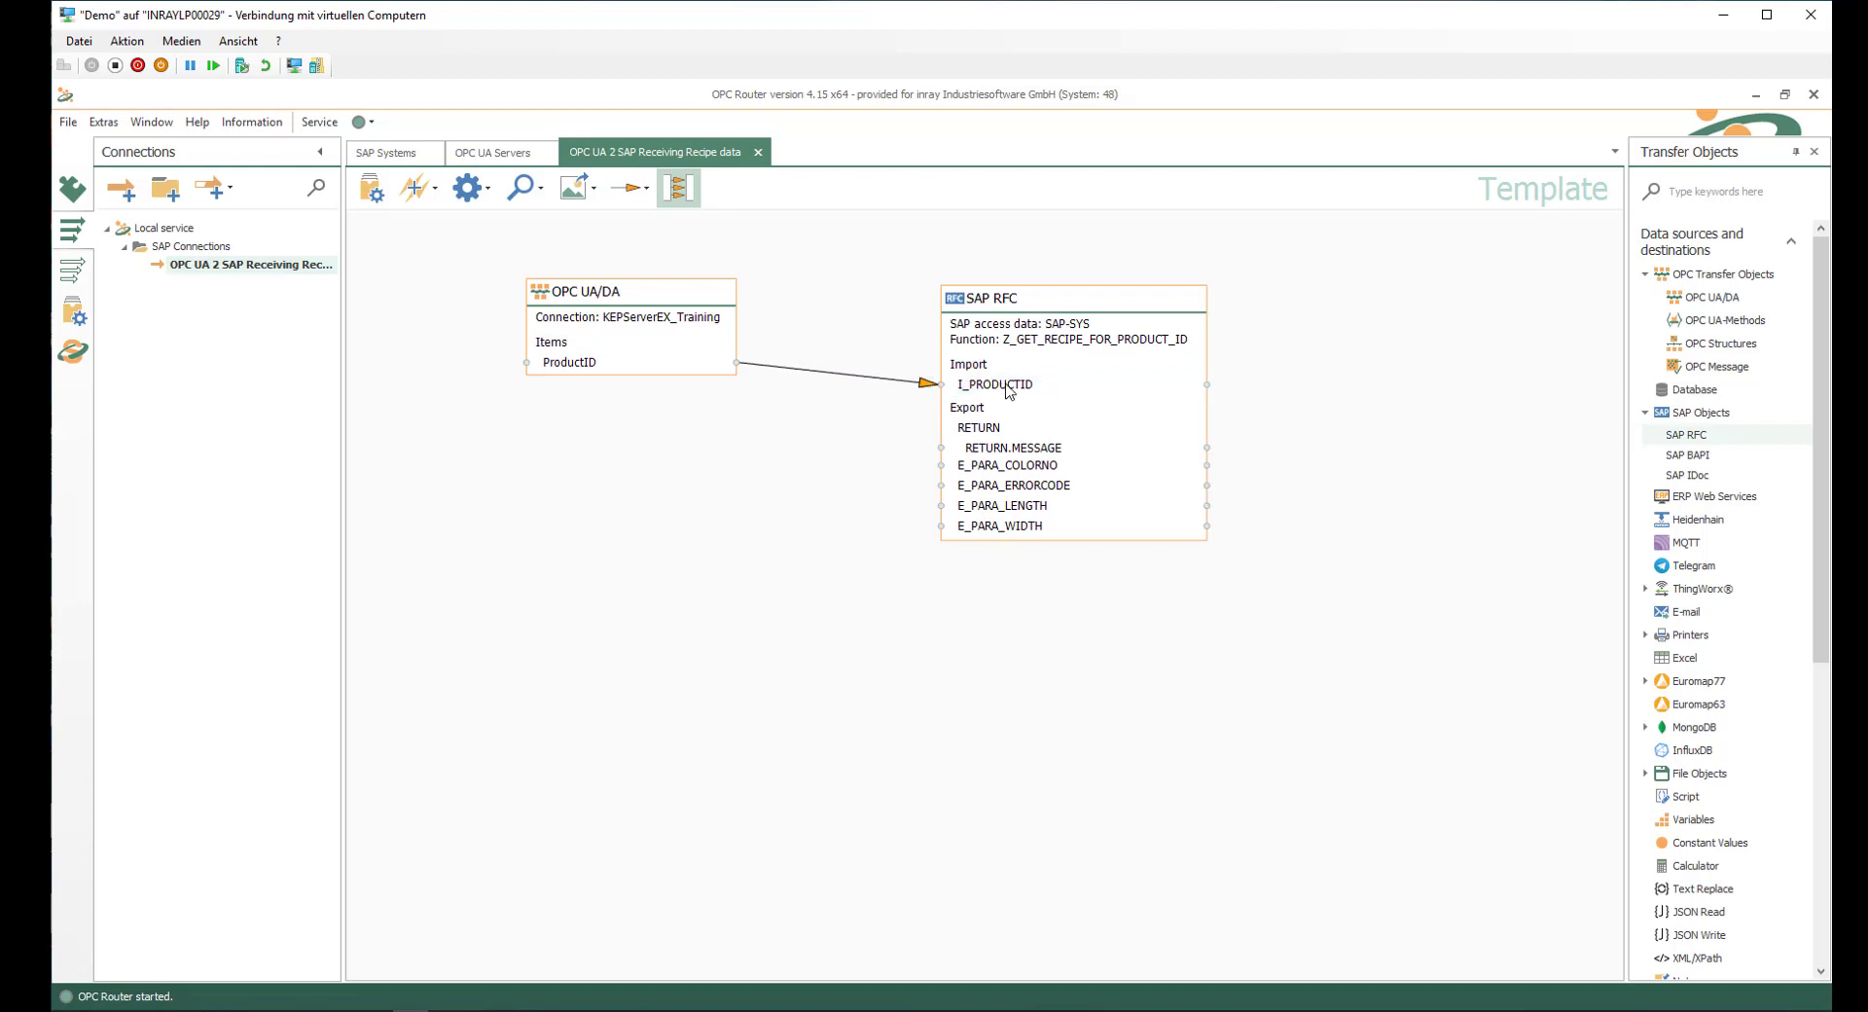
drag(994, 304, 988, 286)
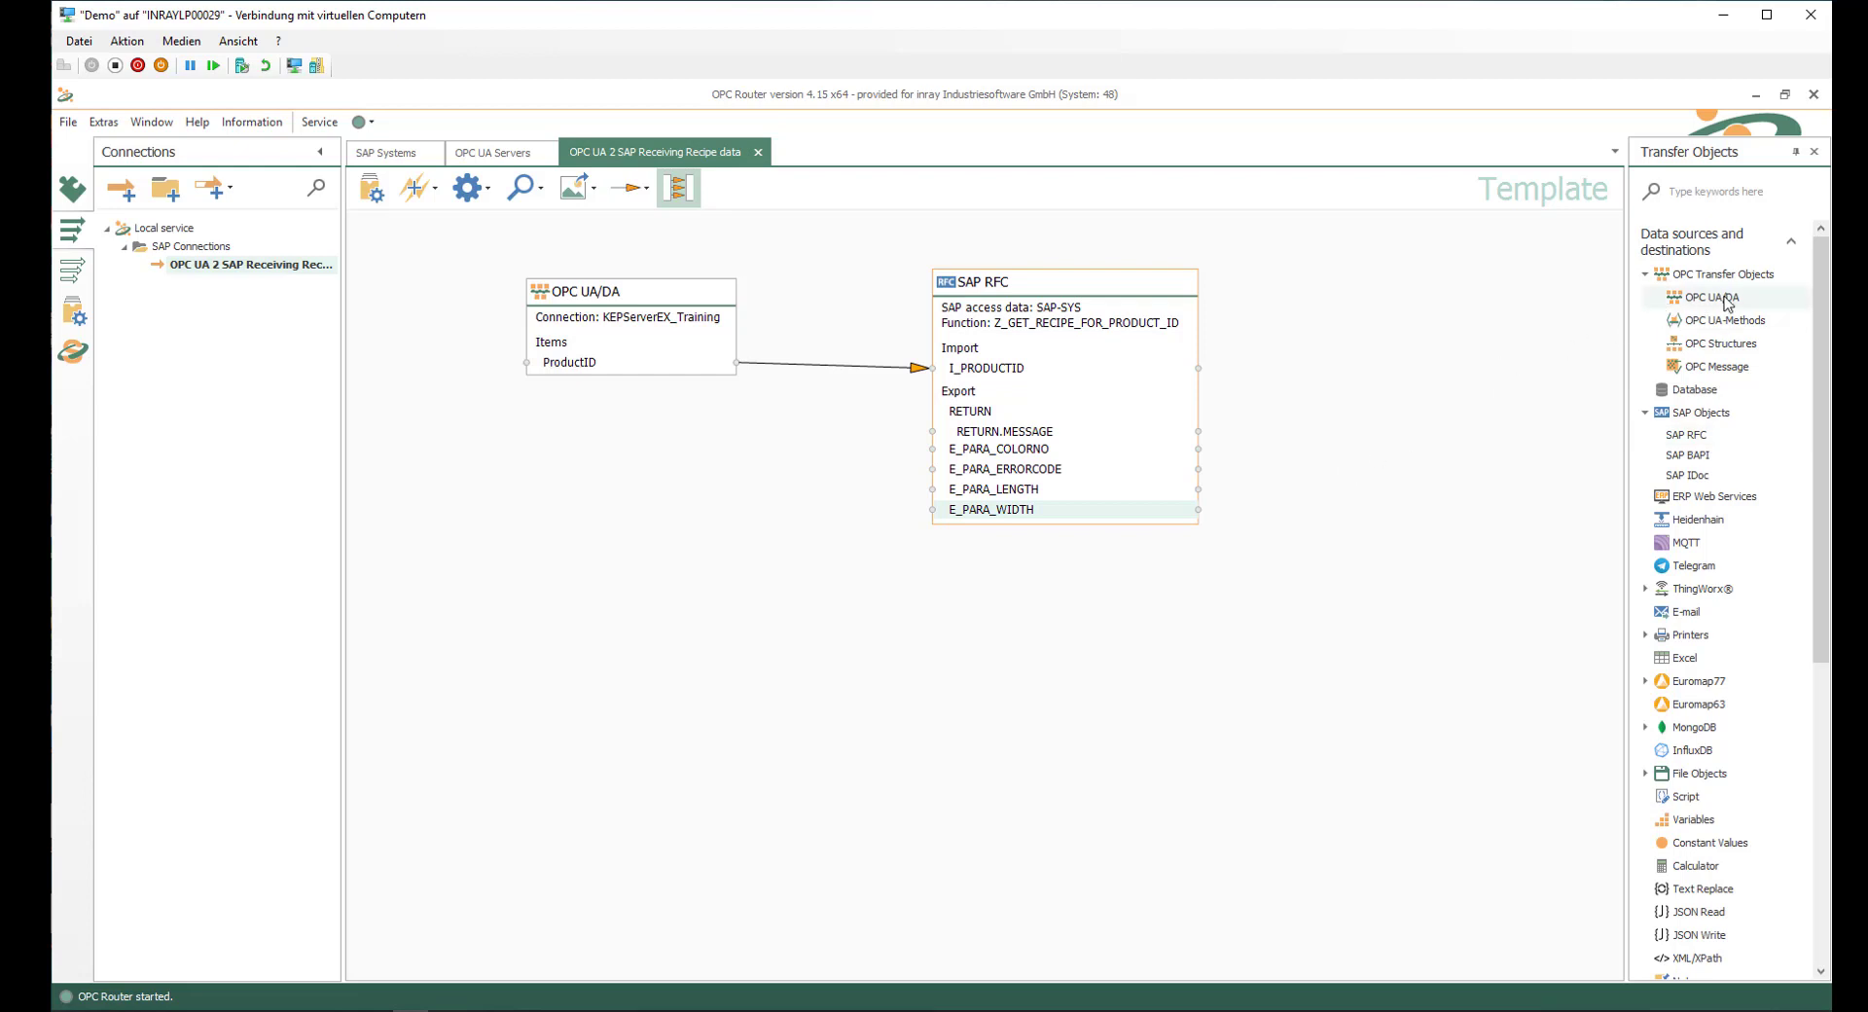
Place a second OPC UA/DA transfer object after the SAP RFC object and assign KEPServerEX_Training as its OPC access data.
drag(1727, 302, 1353, 413)
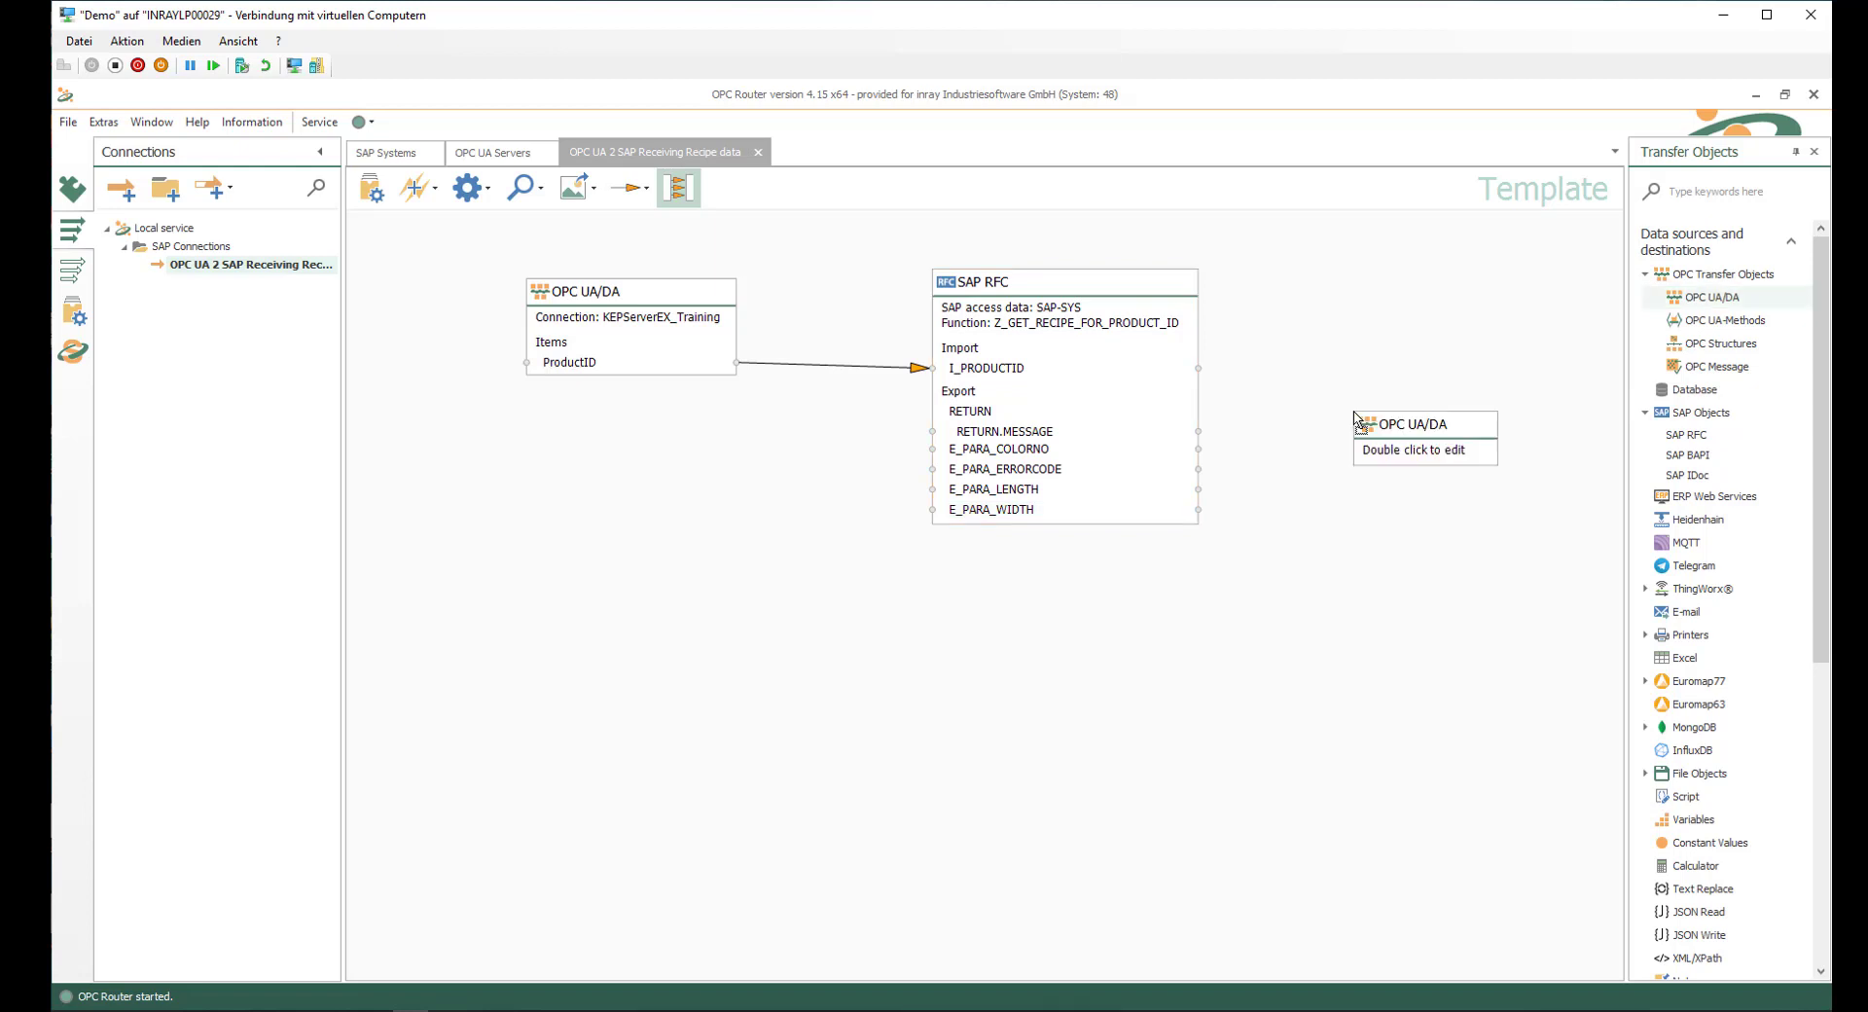
double_click(1408, 433)
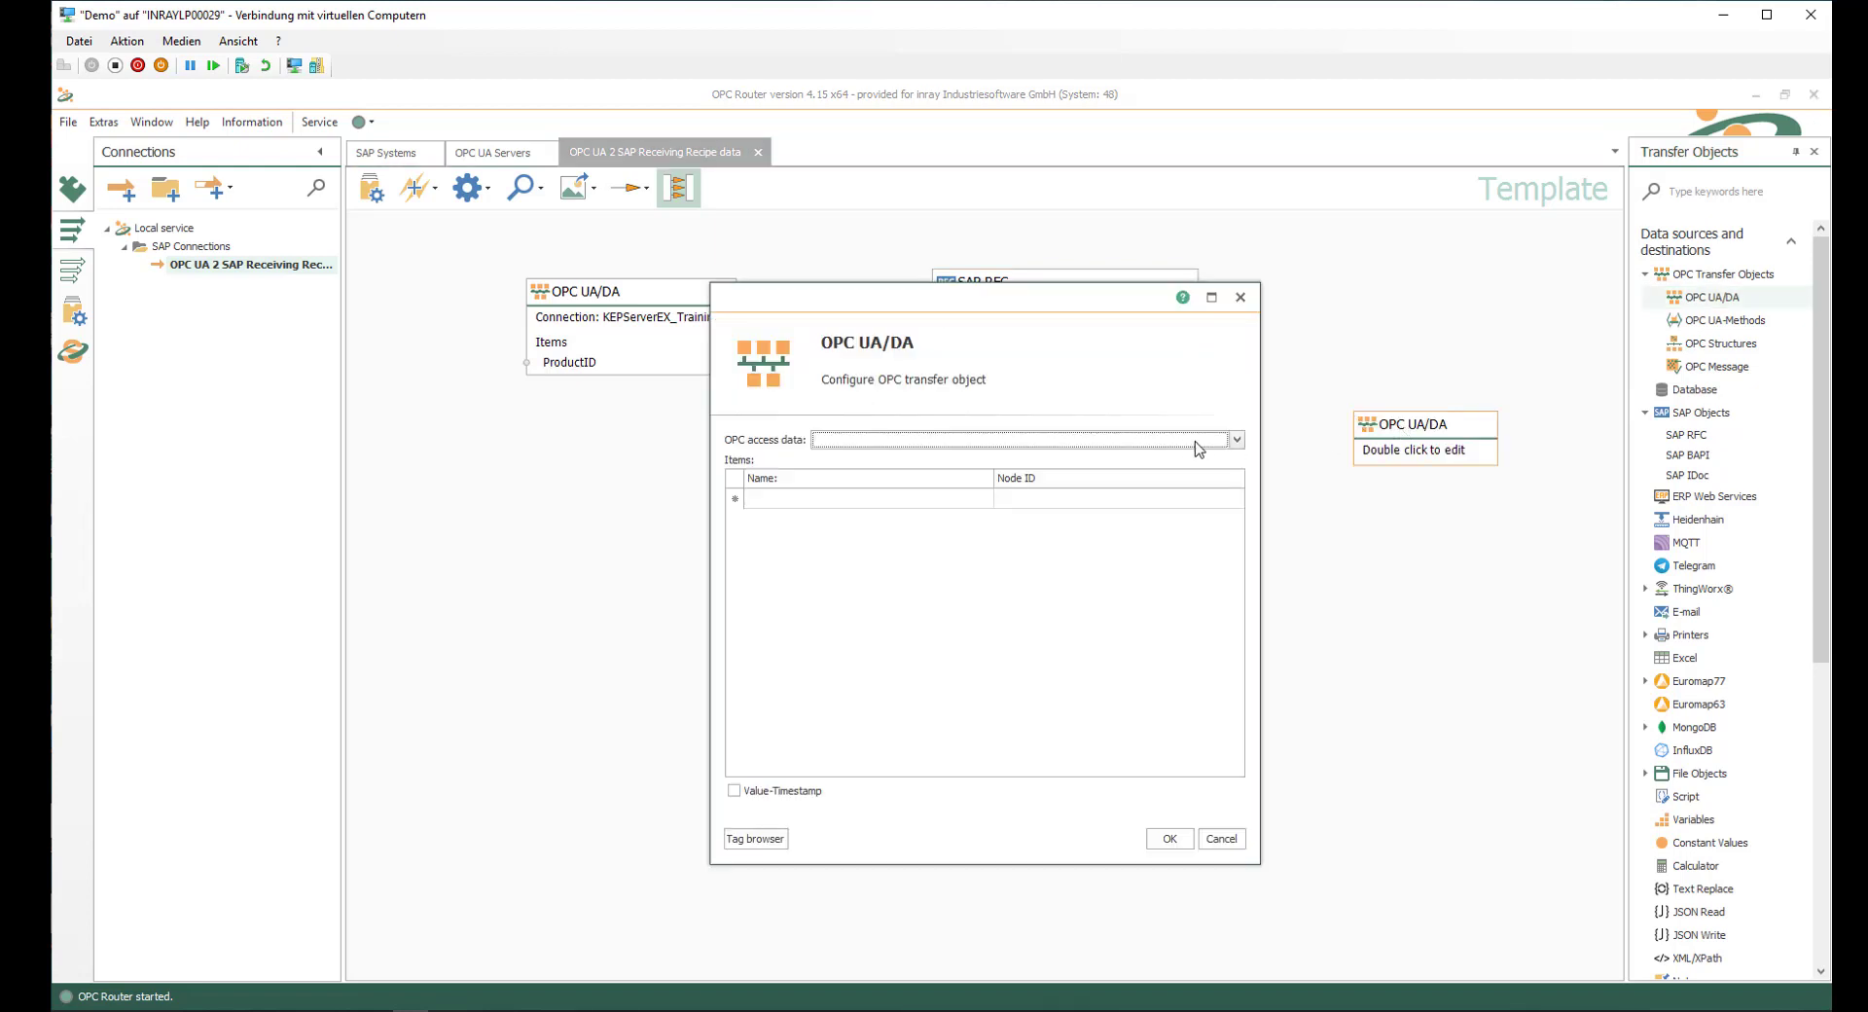
click(1238, 440)
click(988, 477)
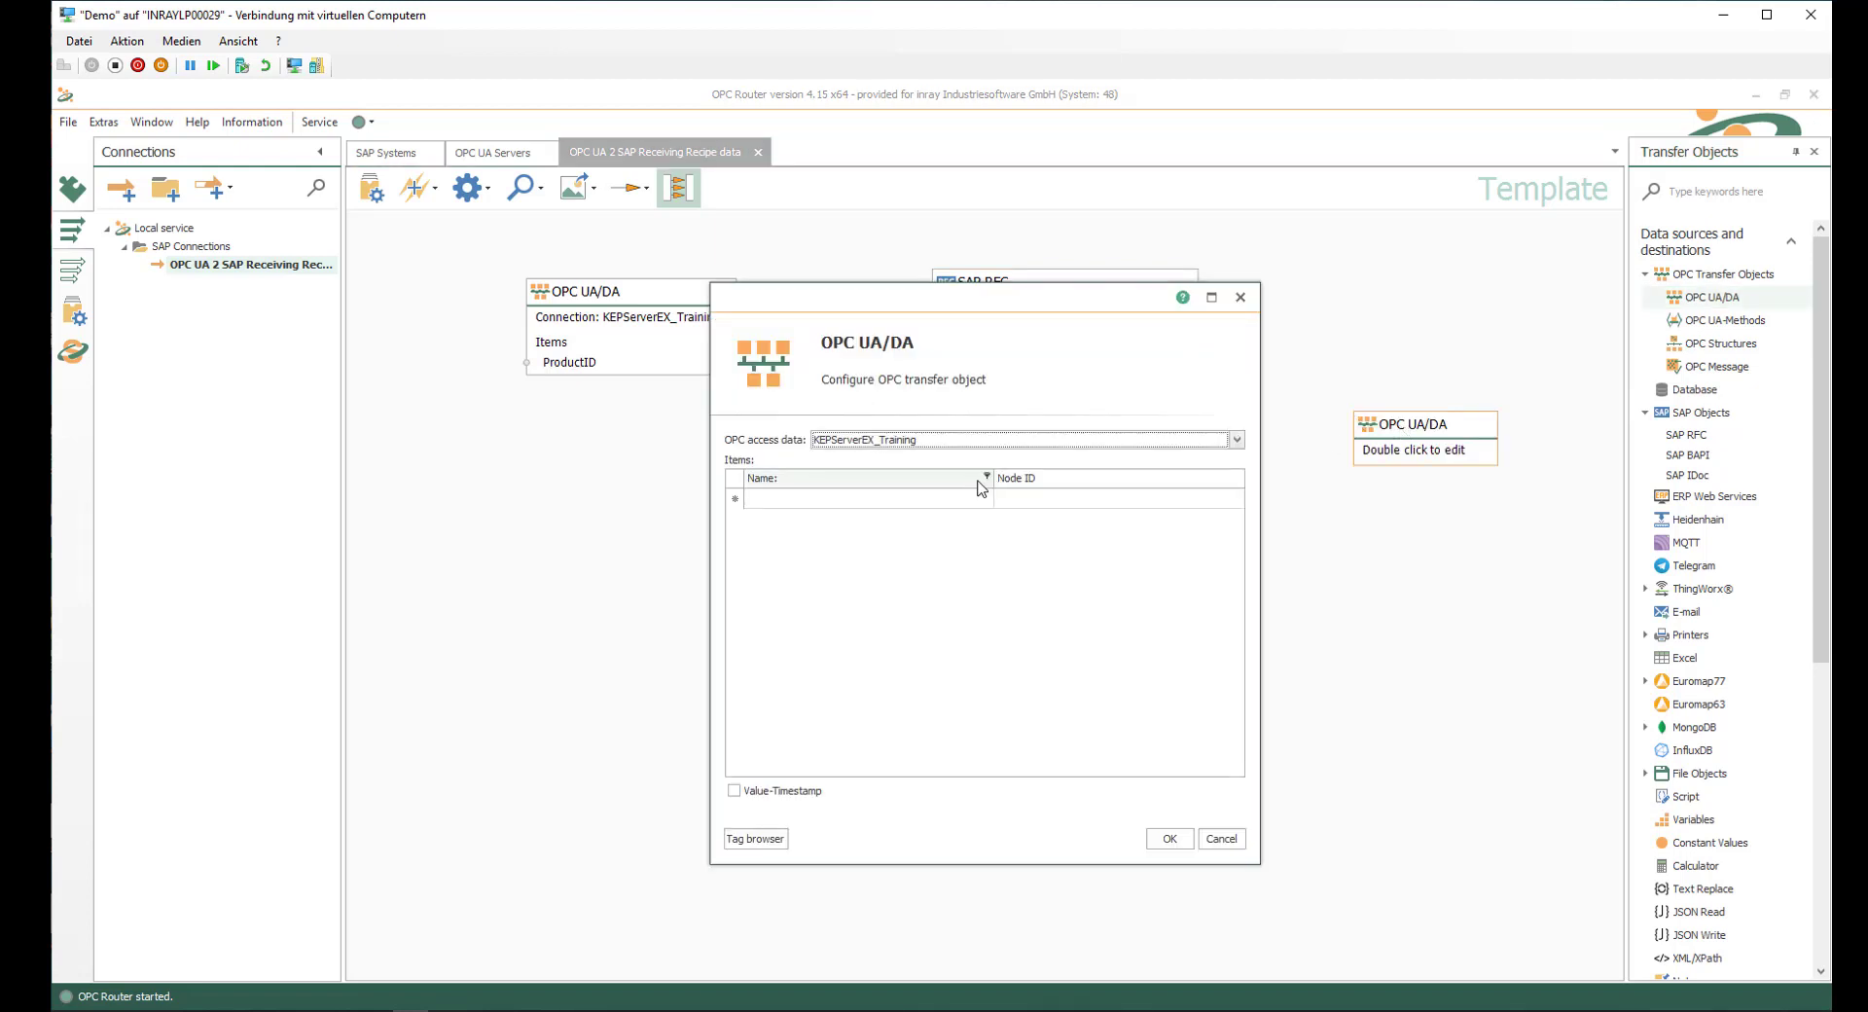
Add the TargetData tags TargetWidth, TargetLength, TargetColorNo, SAP_ErrorCode and SAP_ErrorMessage as items of the second OPC object and accept it.
click(756, 839)
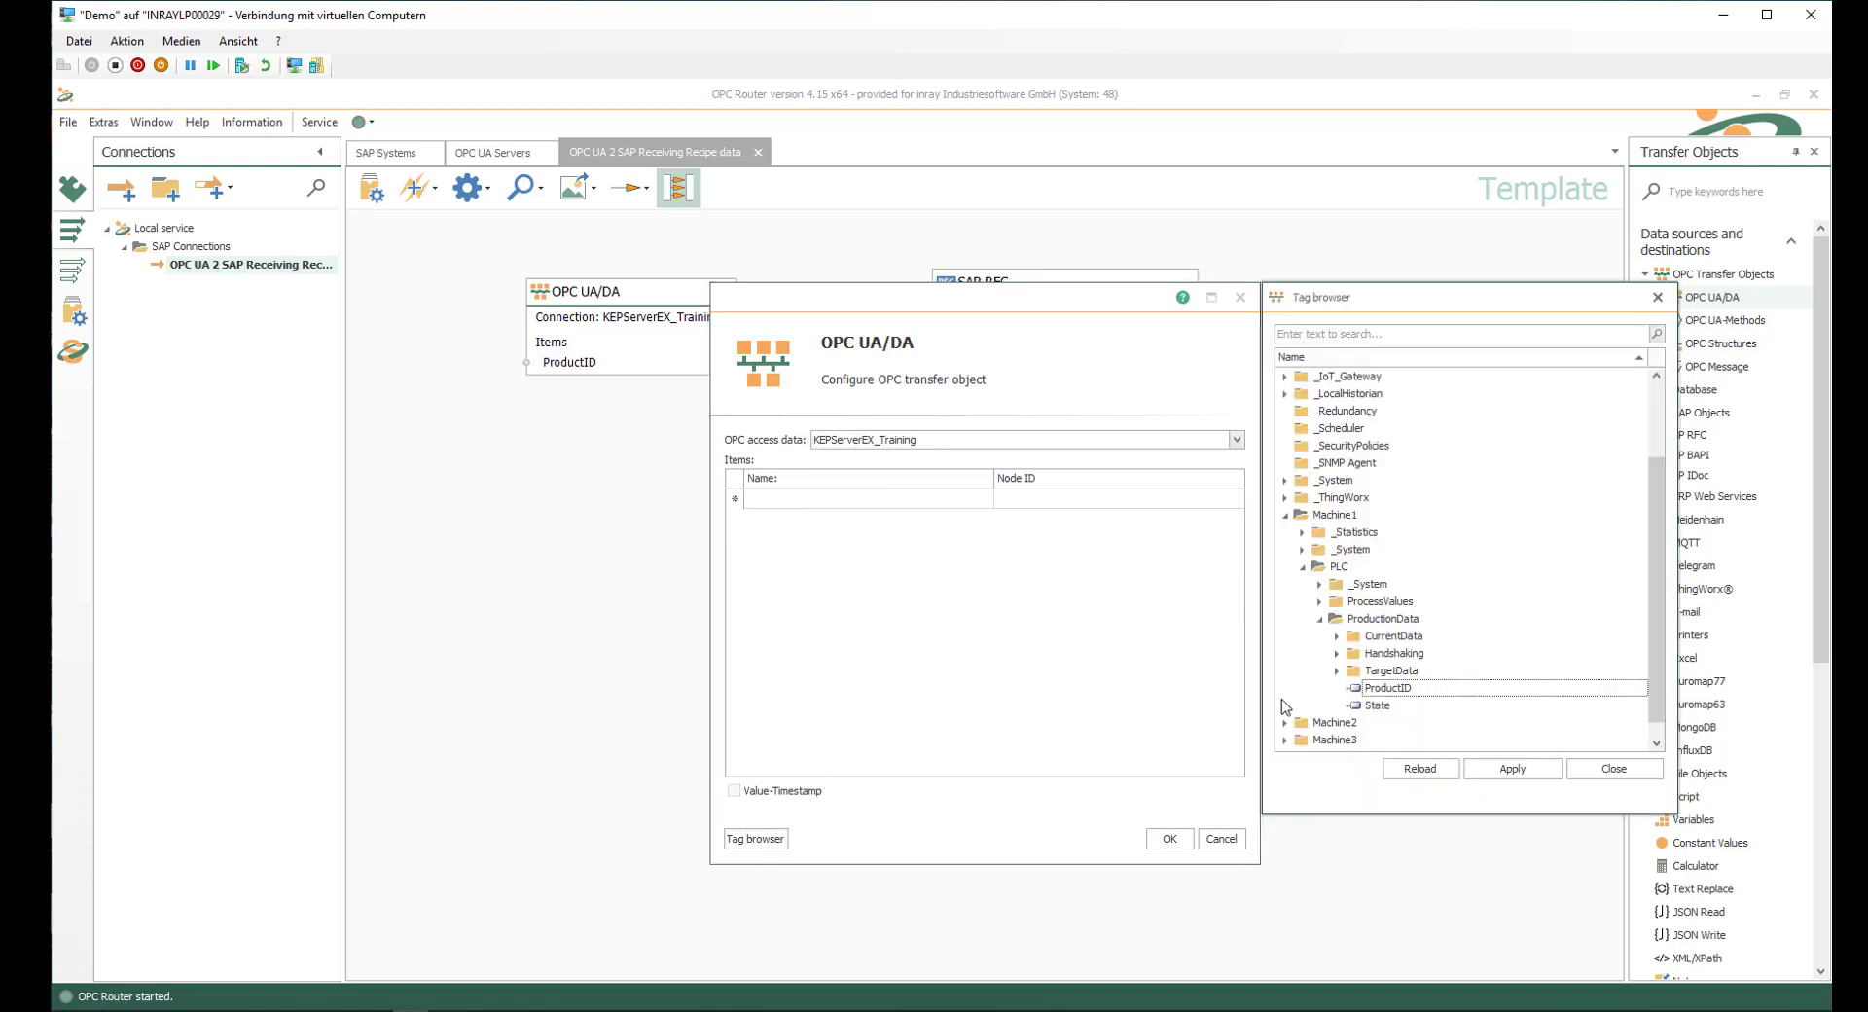
click(1338, 671)
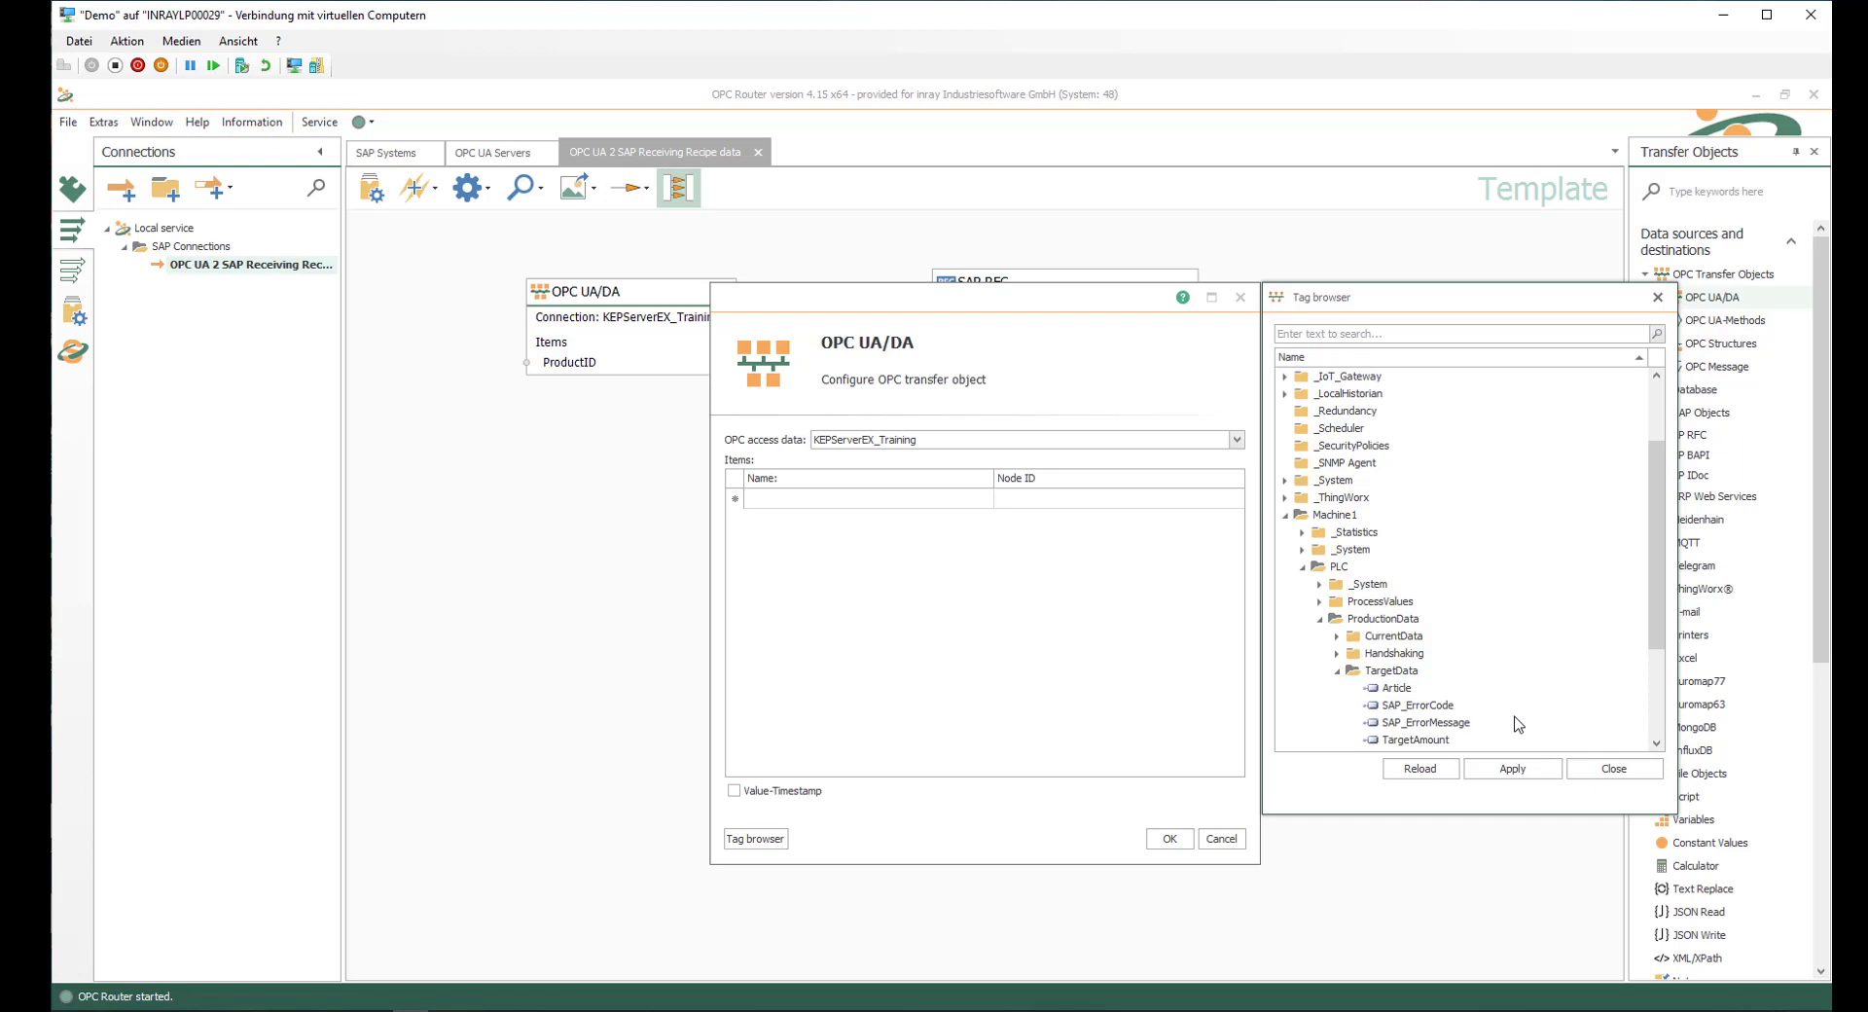
scroll(1518, 724, down, 2)
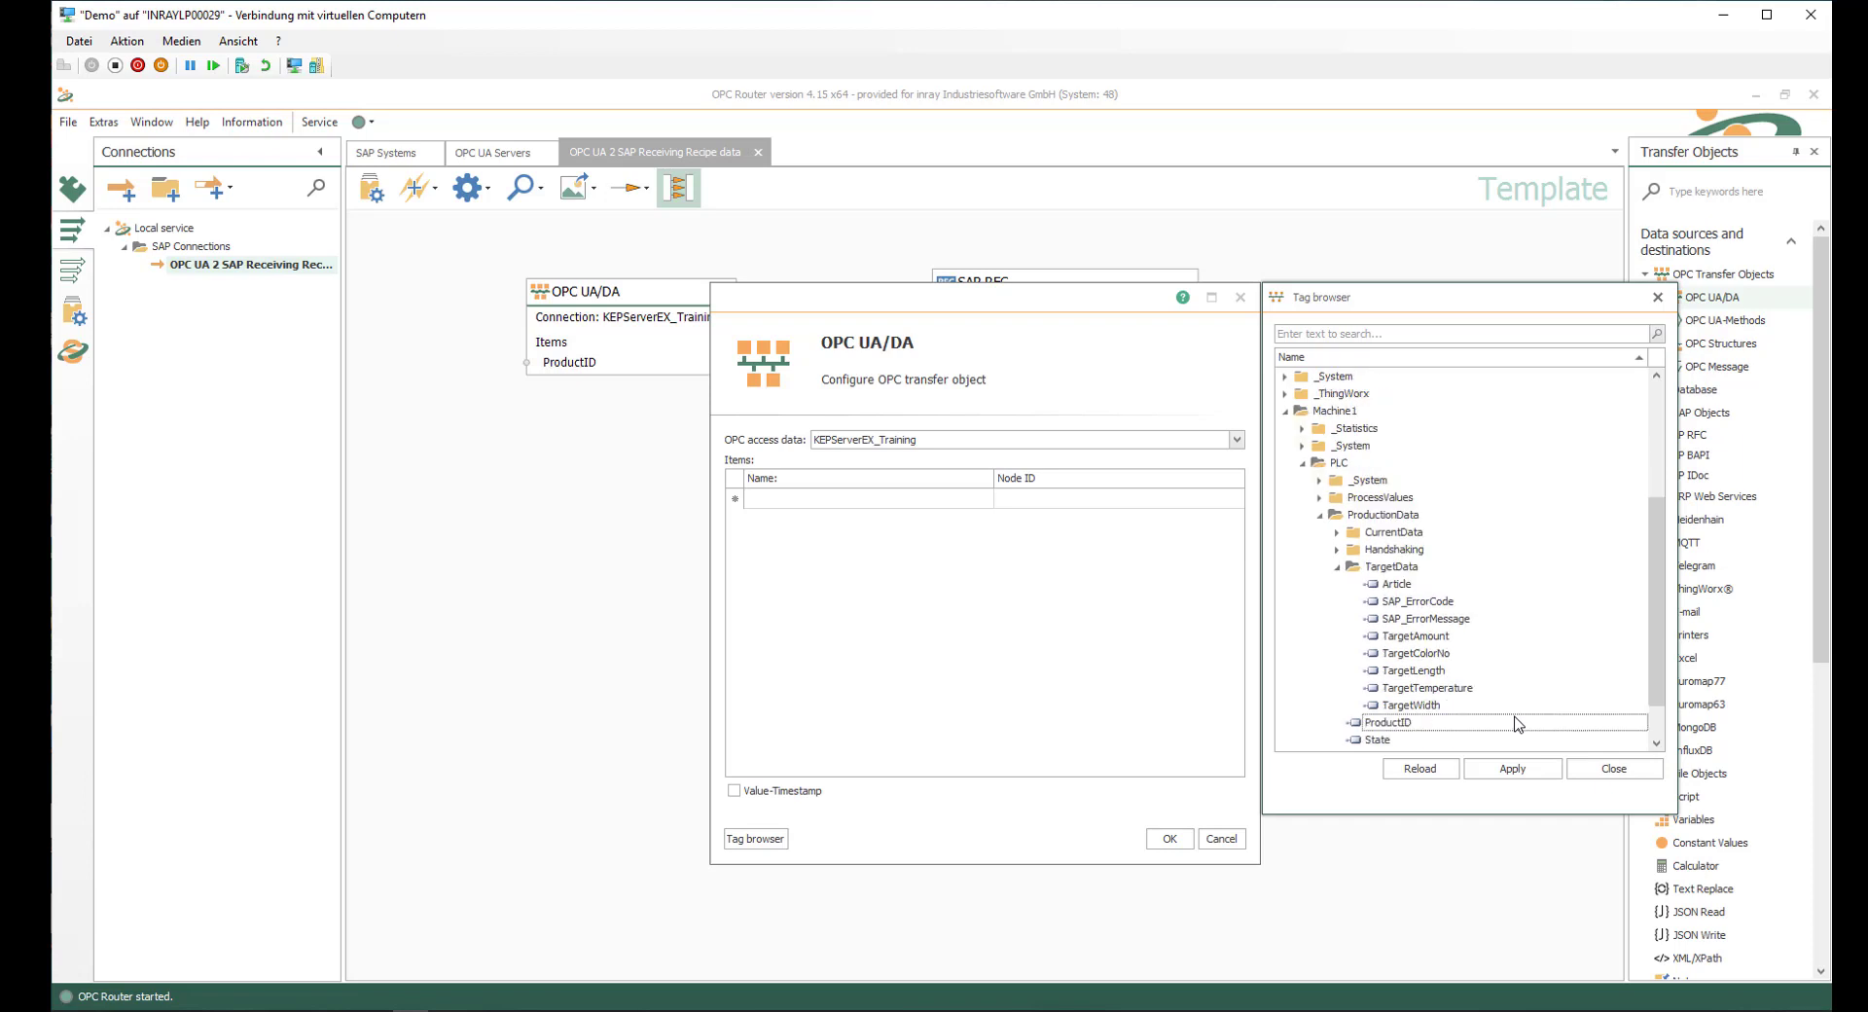
double_click(1424, 708)
double_click(1424, 676)
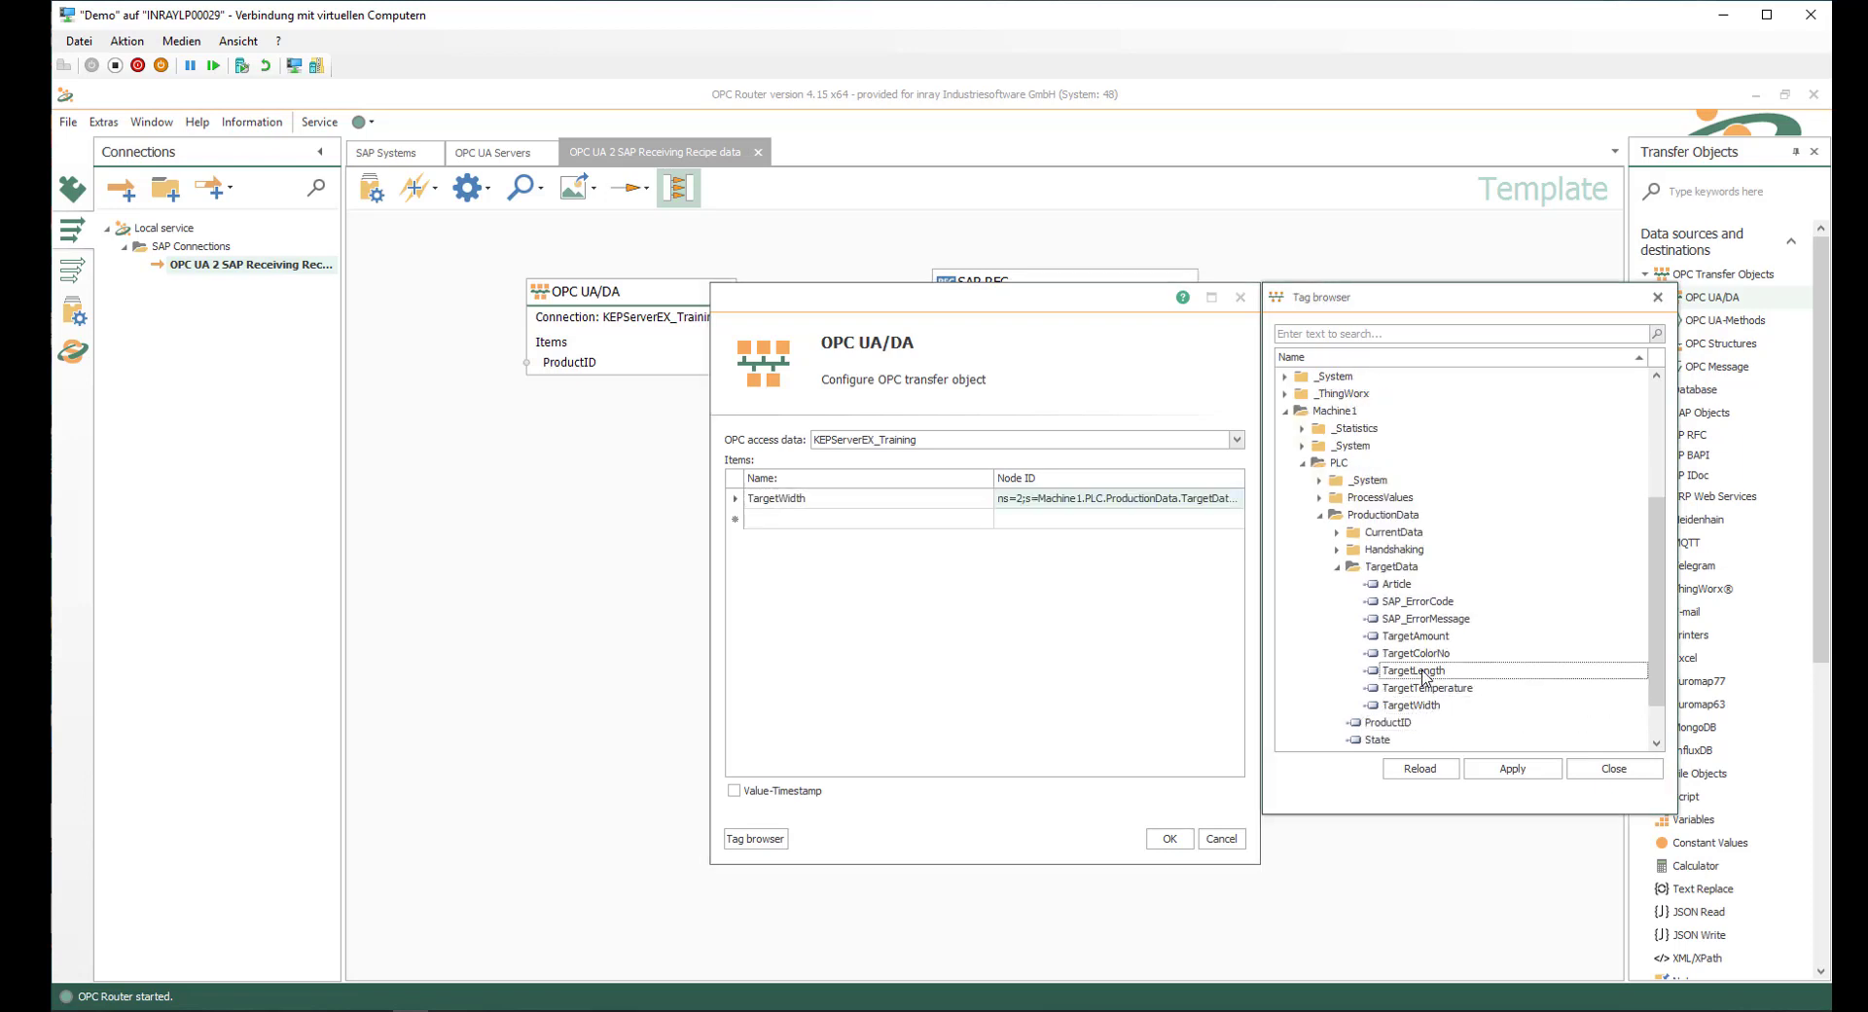
double_click(1421, 653)
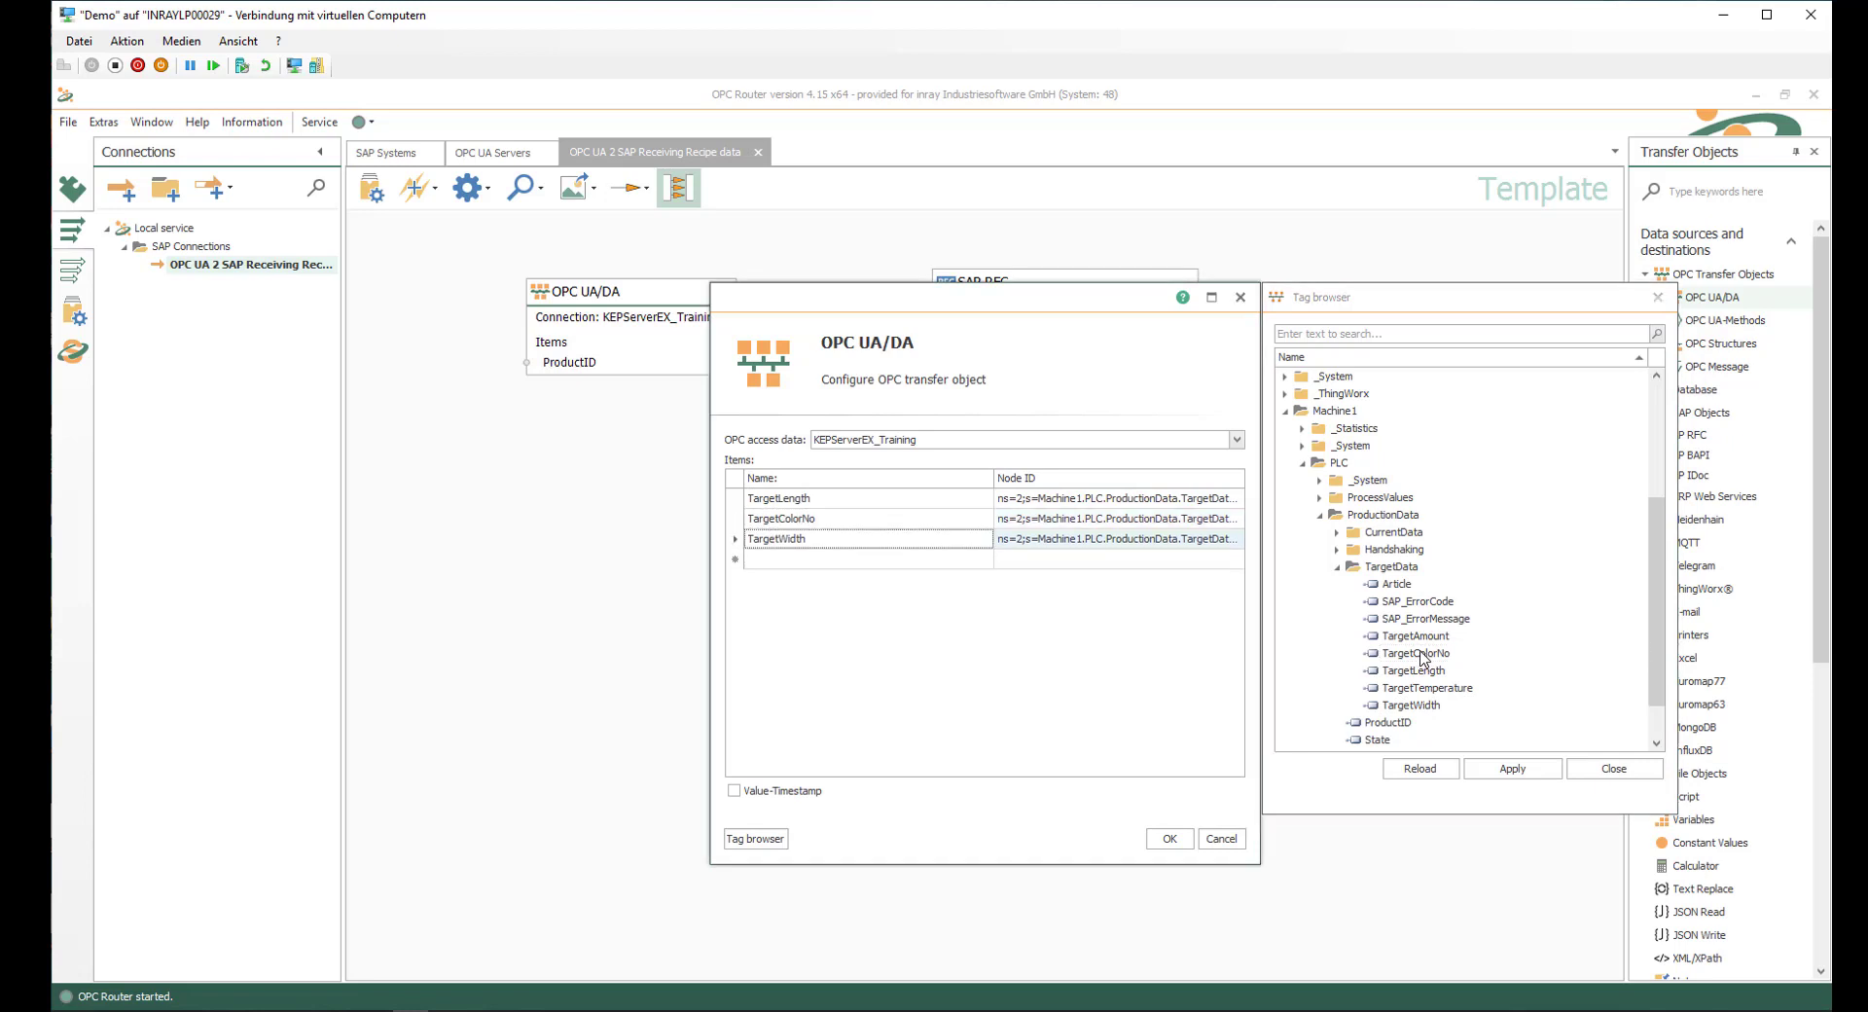
double_click(1423, 603)
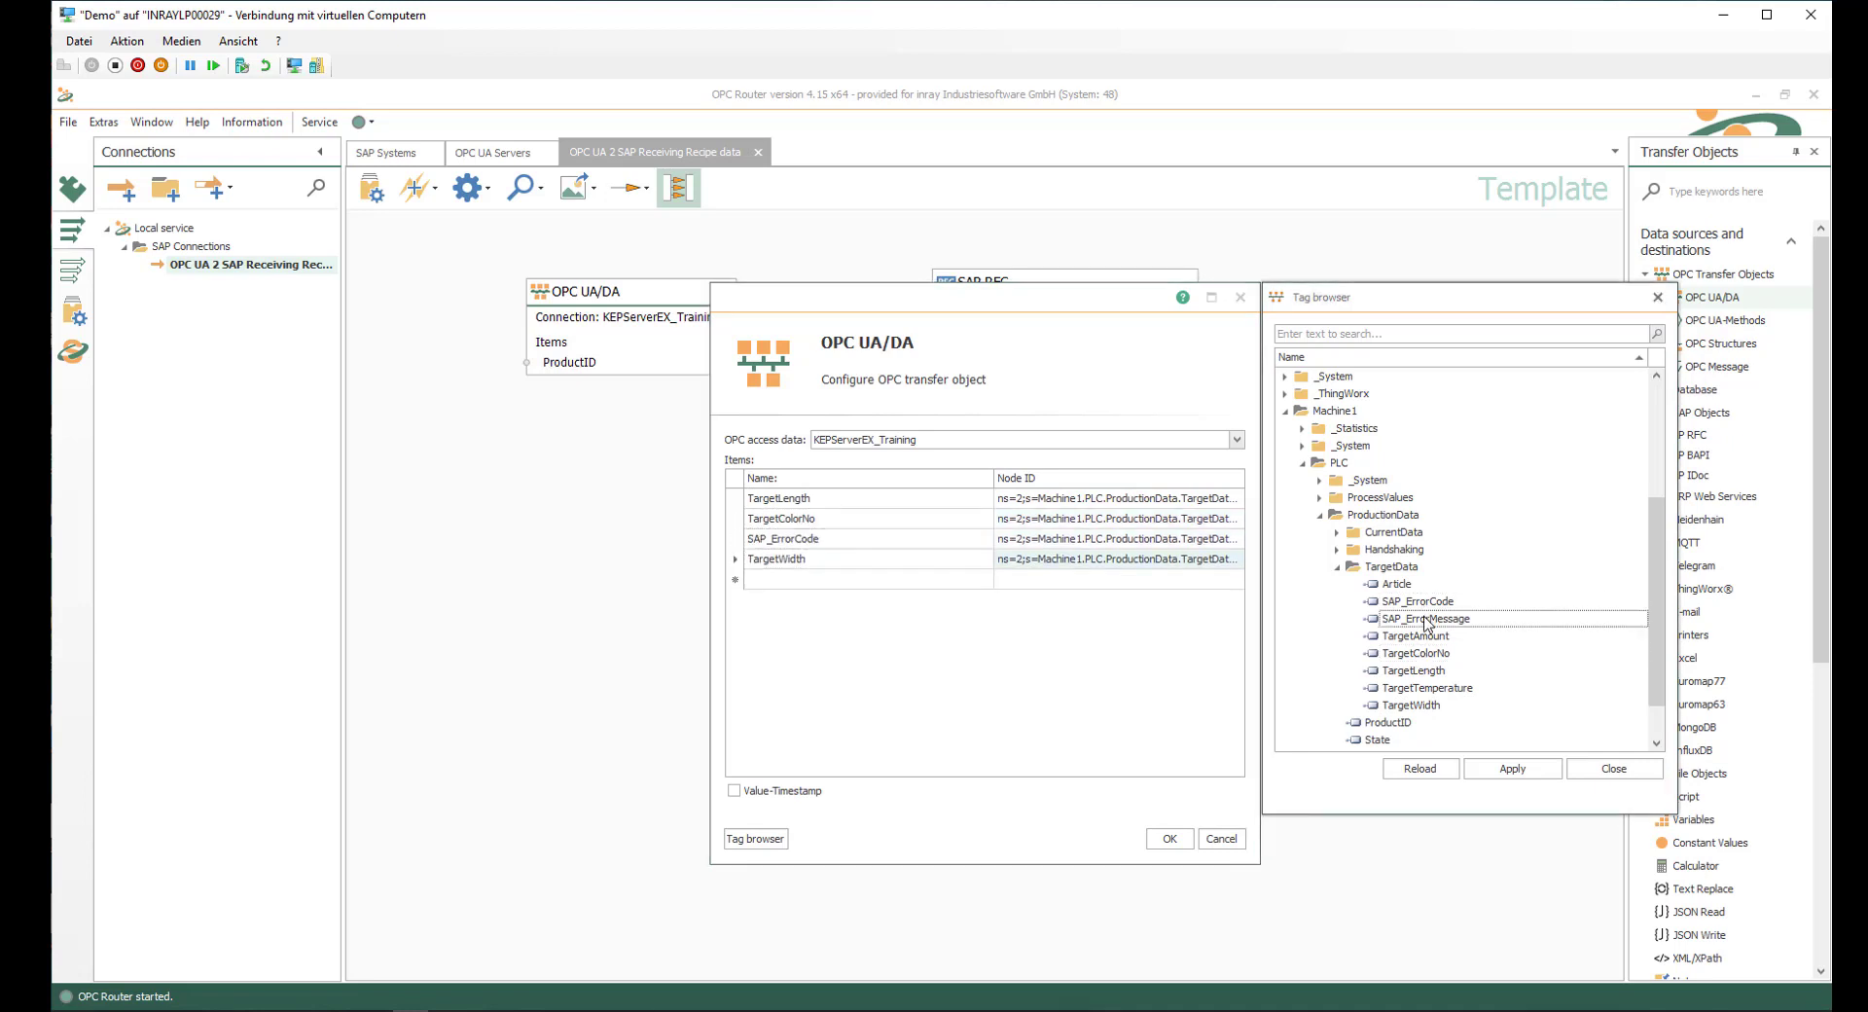
double_click(1427, 621)
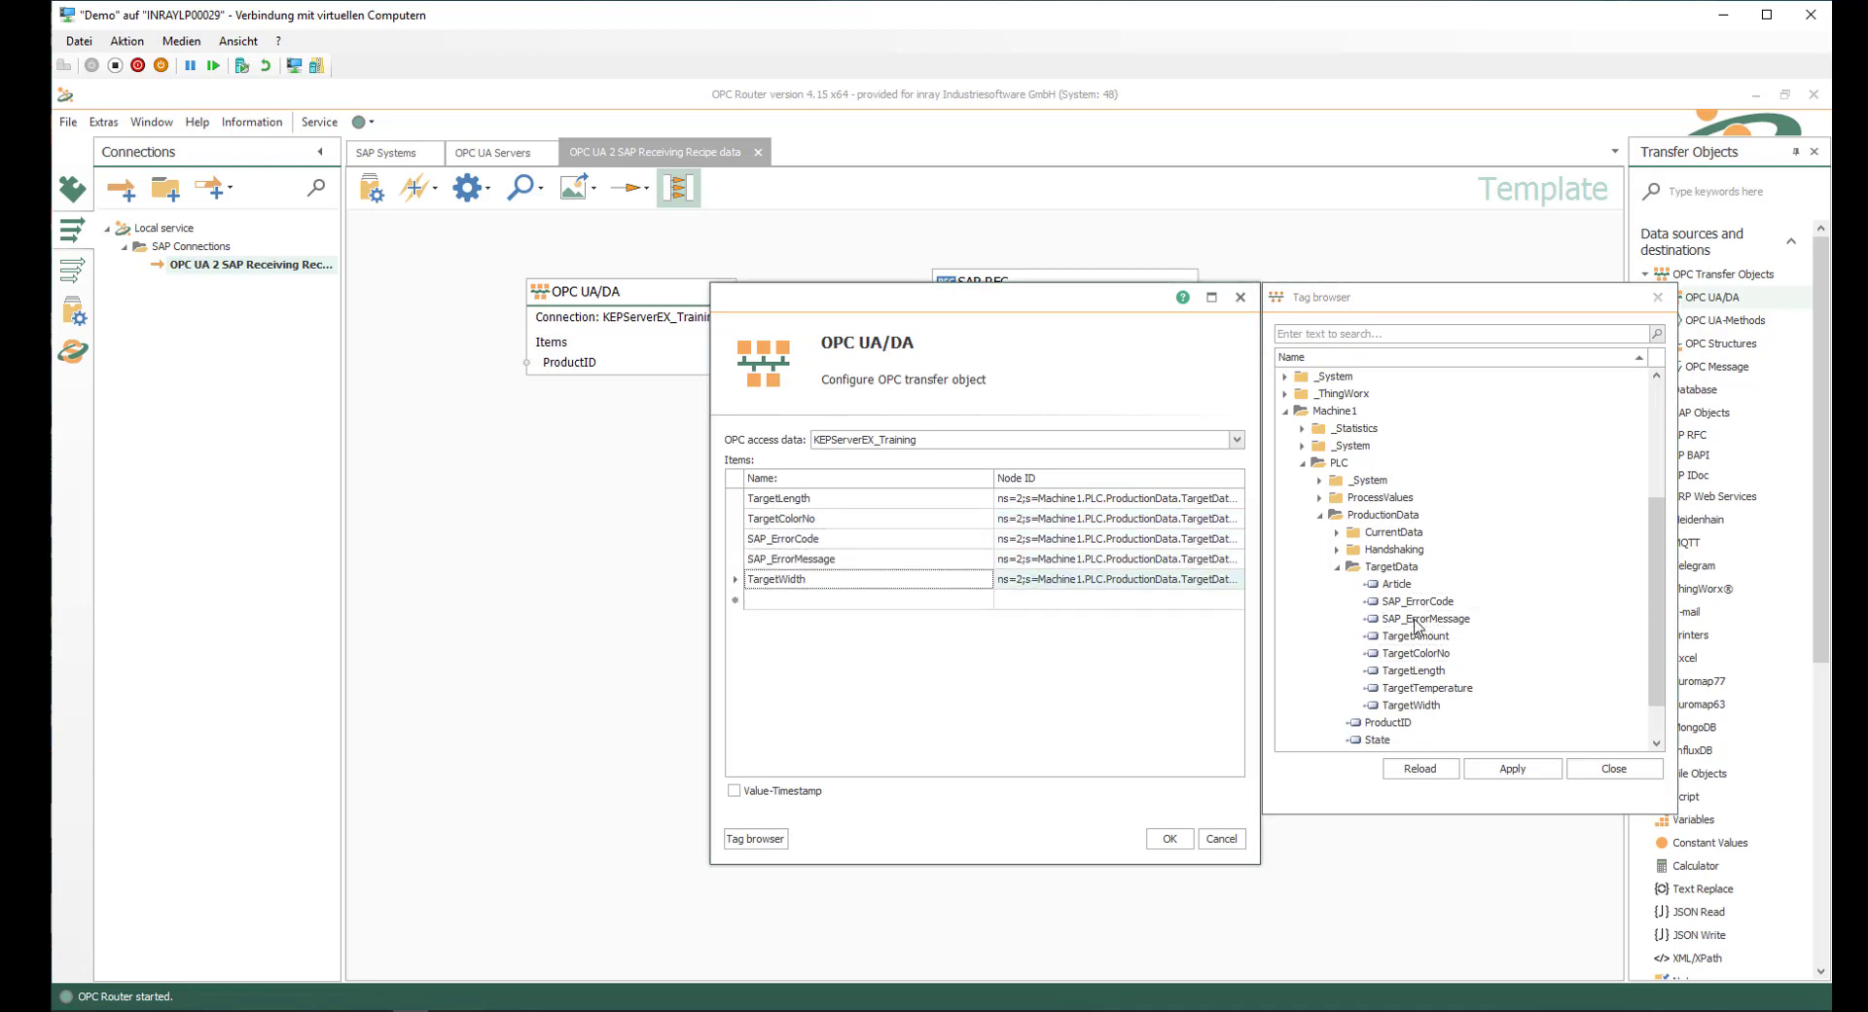
click(1170, 838)
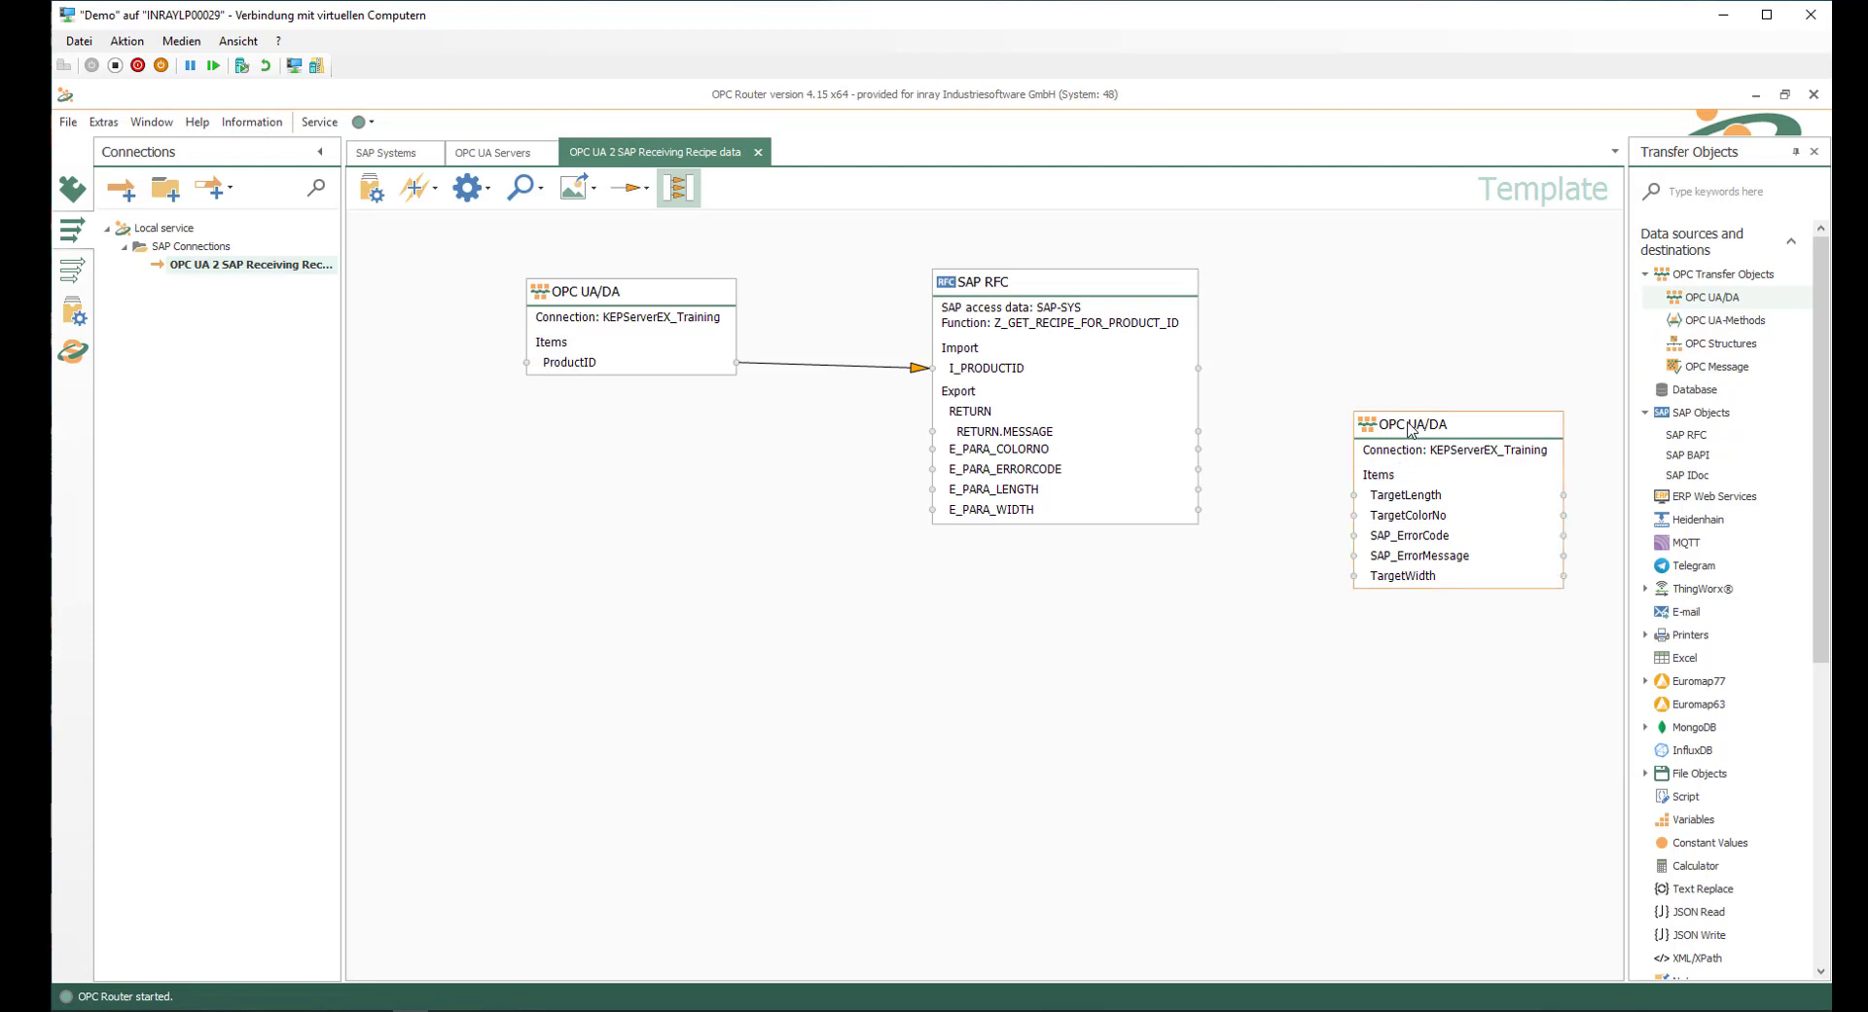
Align the second OPC object with the RFC exports and link message, color number, error code, length and width to their matching OPC items.
drag(1411, 429, 1392, 367)
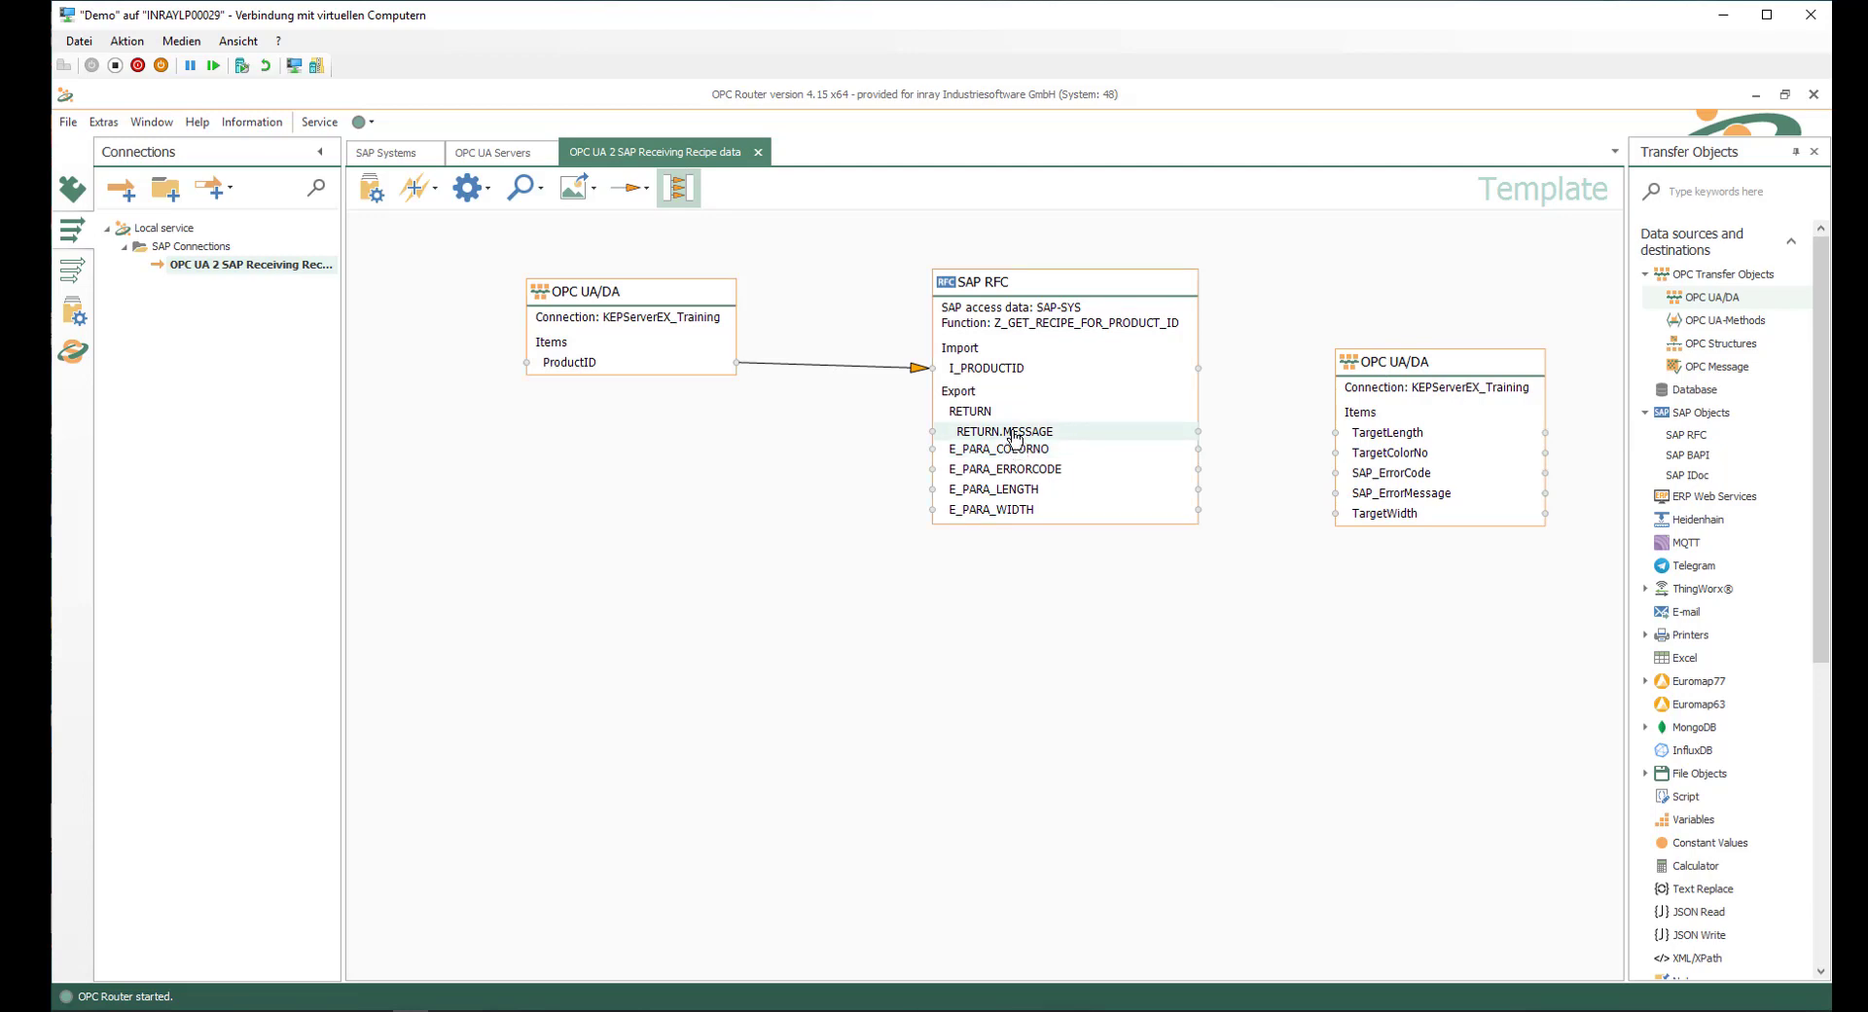
drag(1013, 434, 1409, 500)
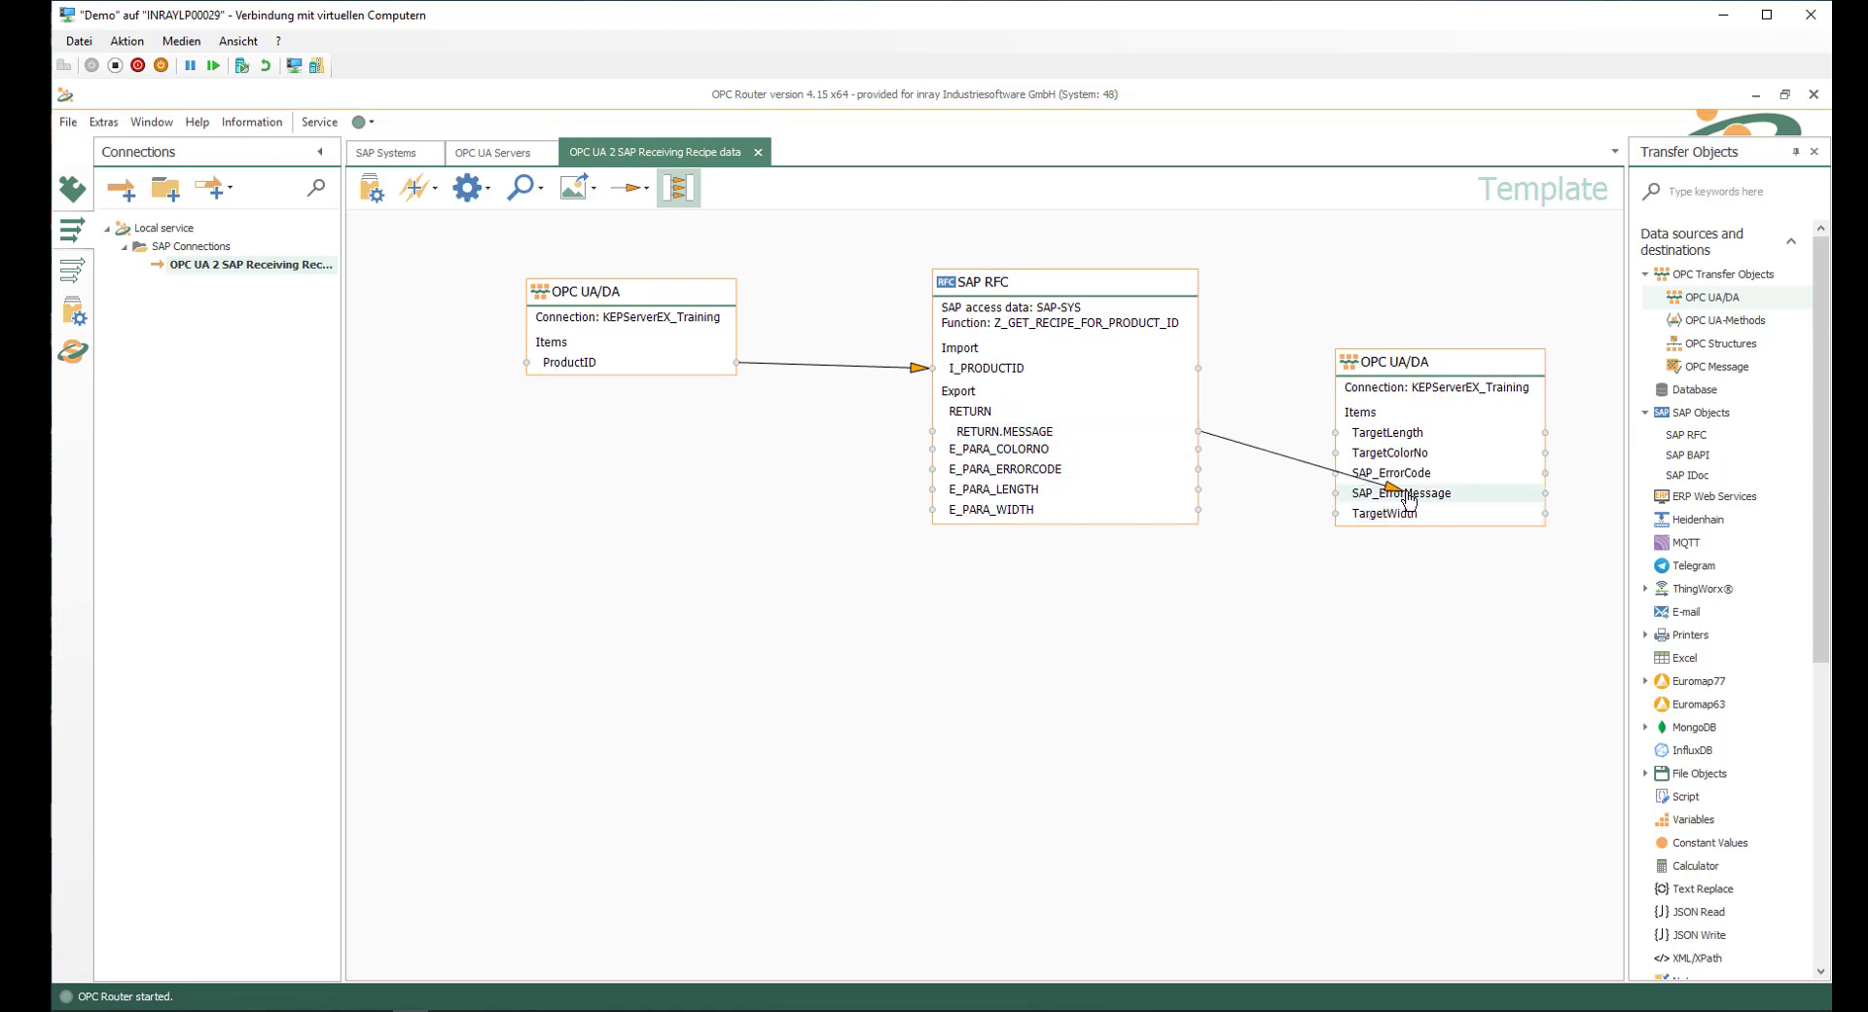
drag(1409, 500, 1408, 496)
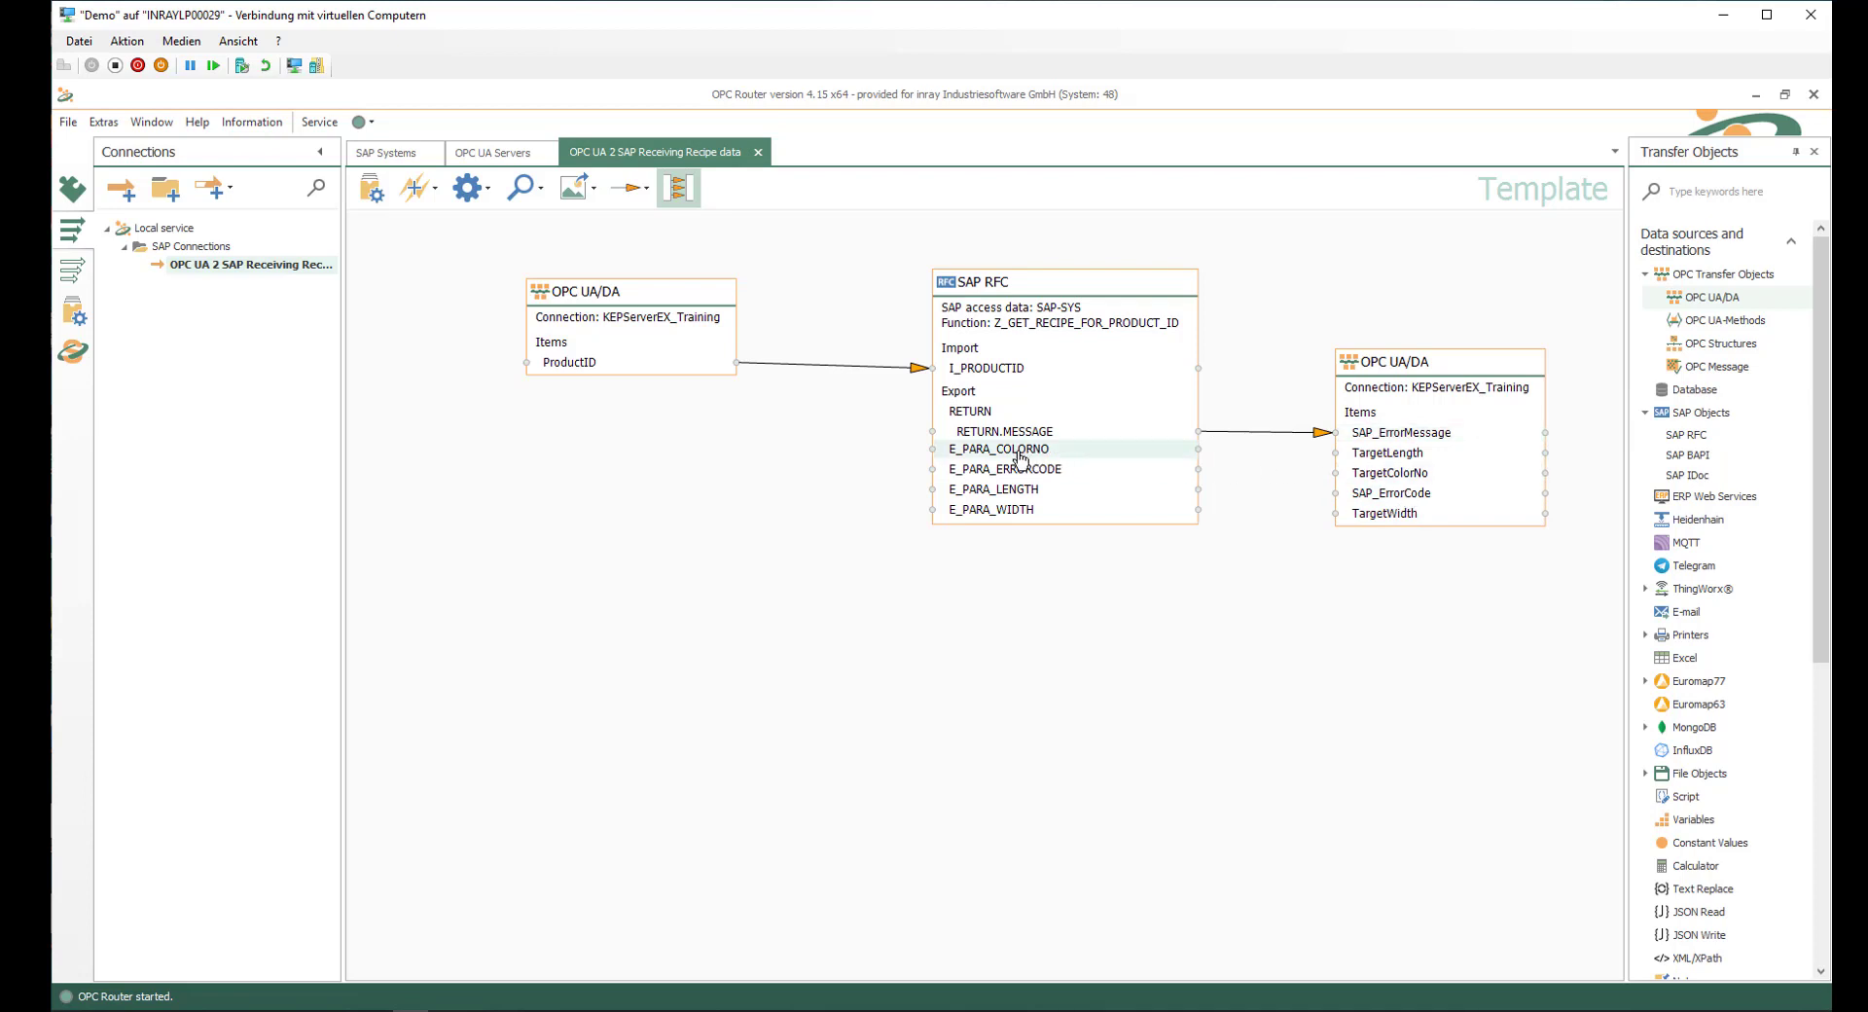
drag(1020, 457, 1382, 477)
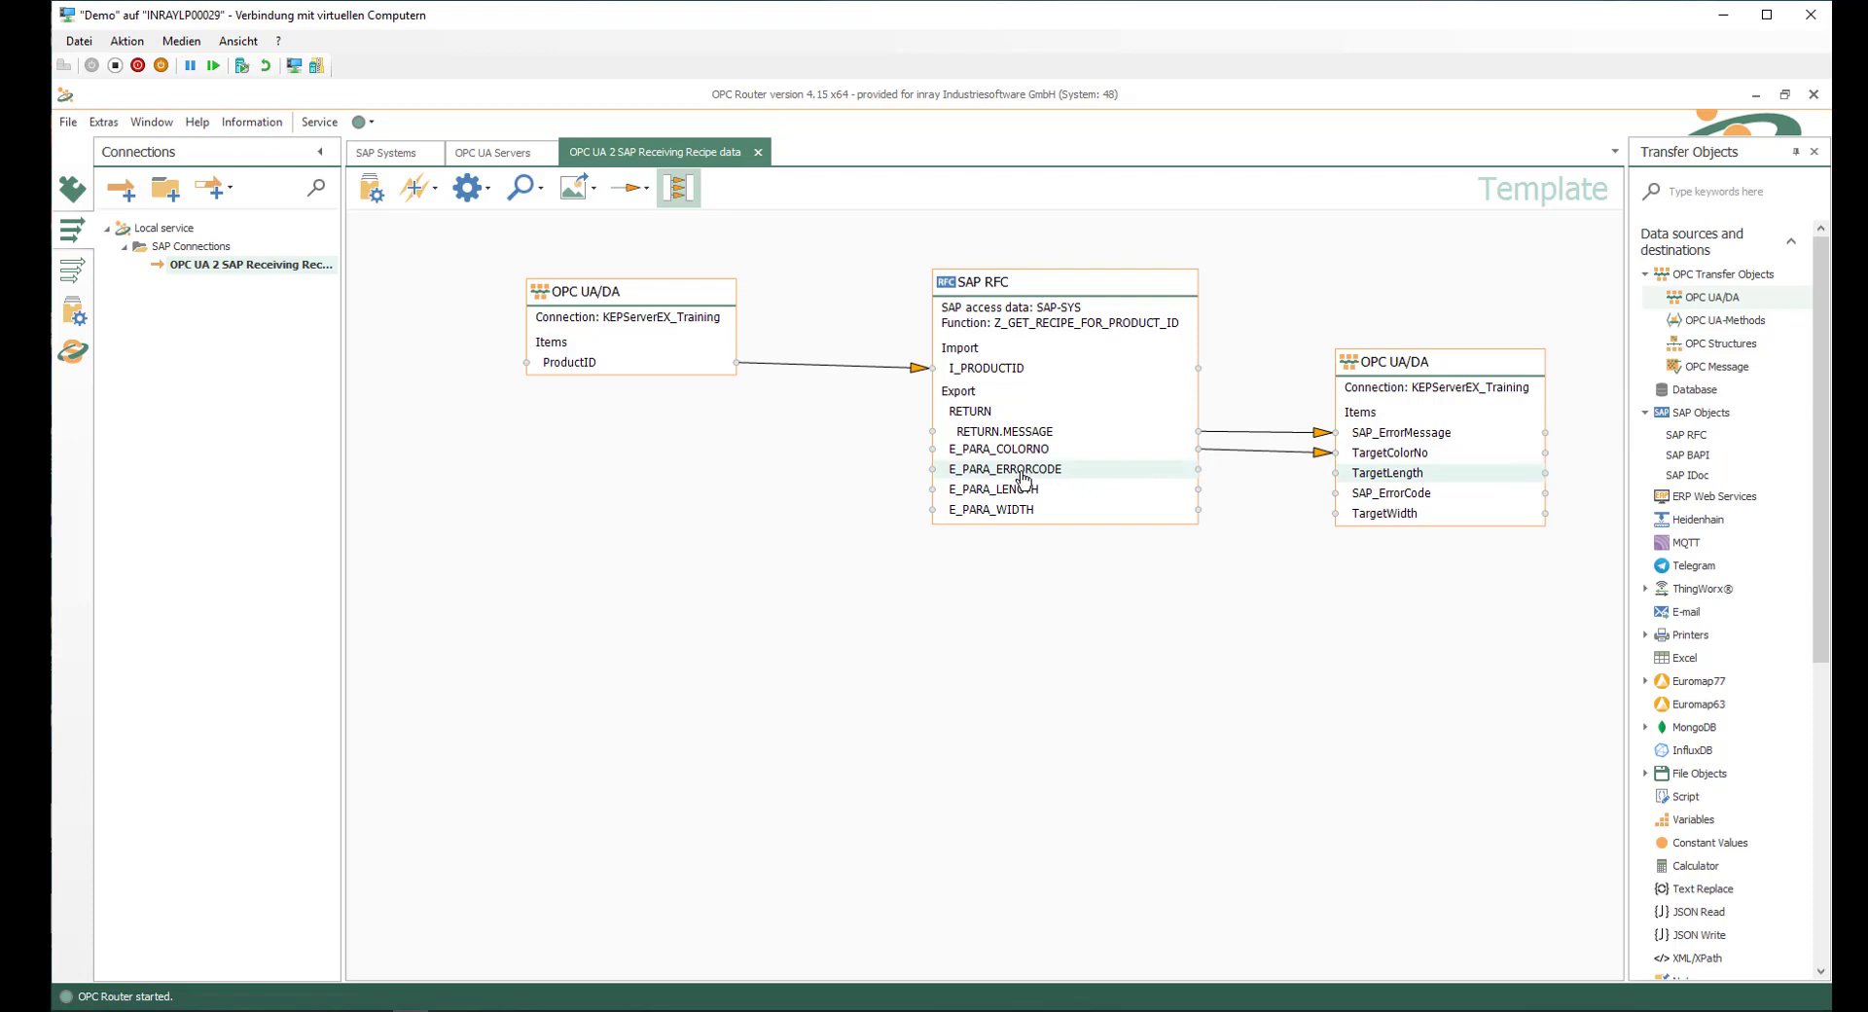
drag(1198, 469, 1391, 502)
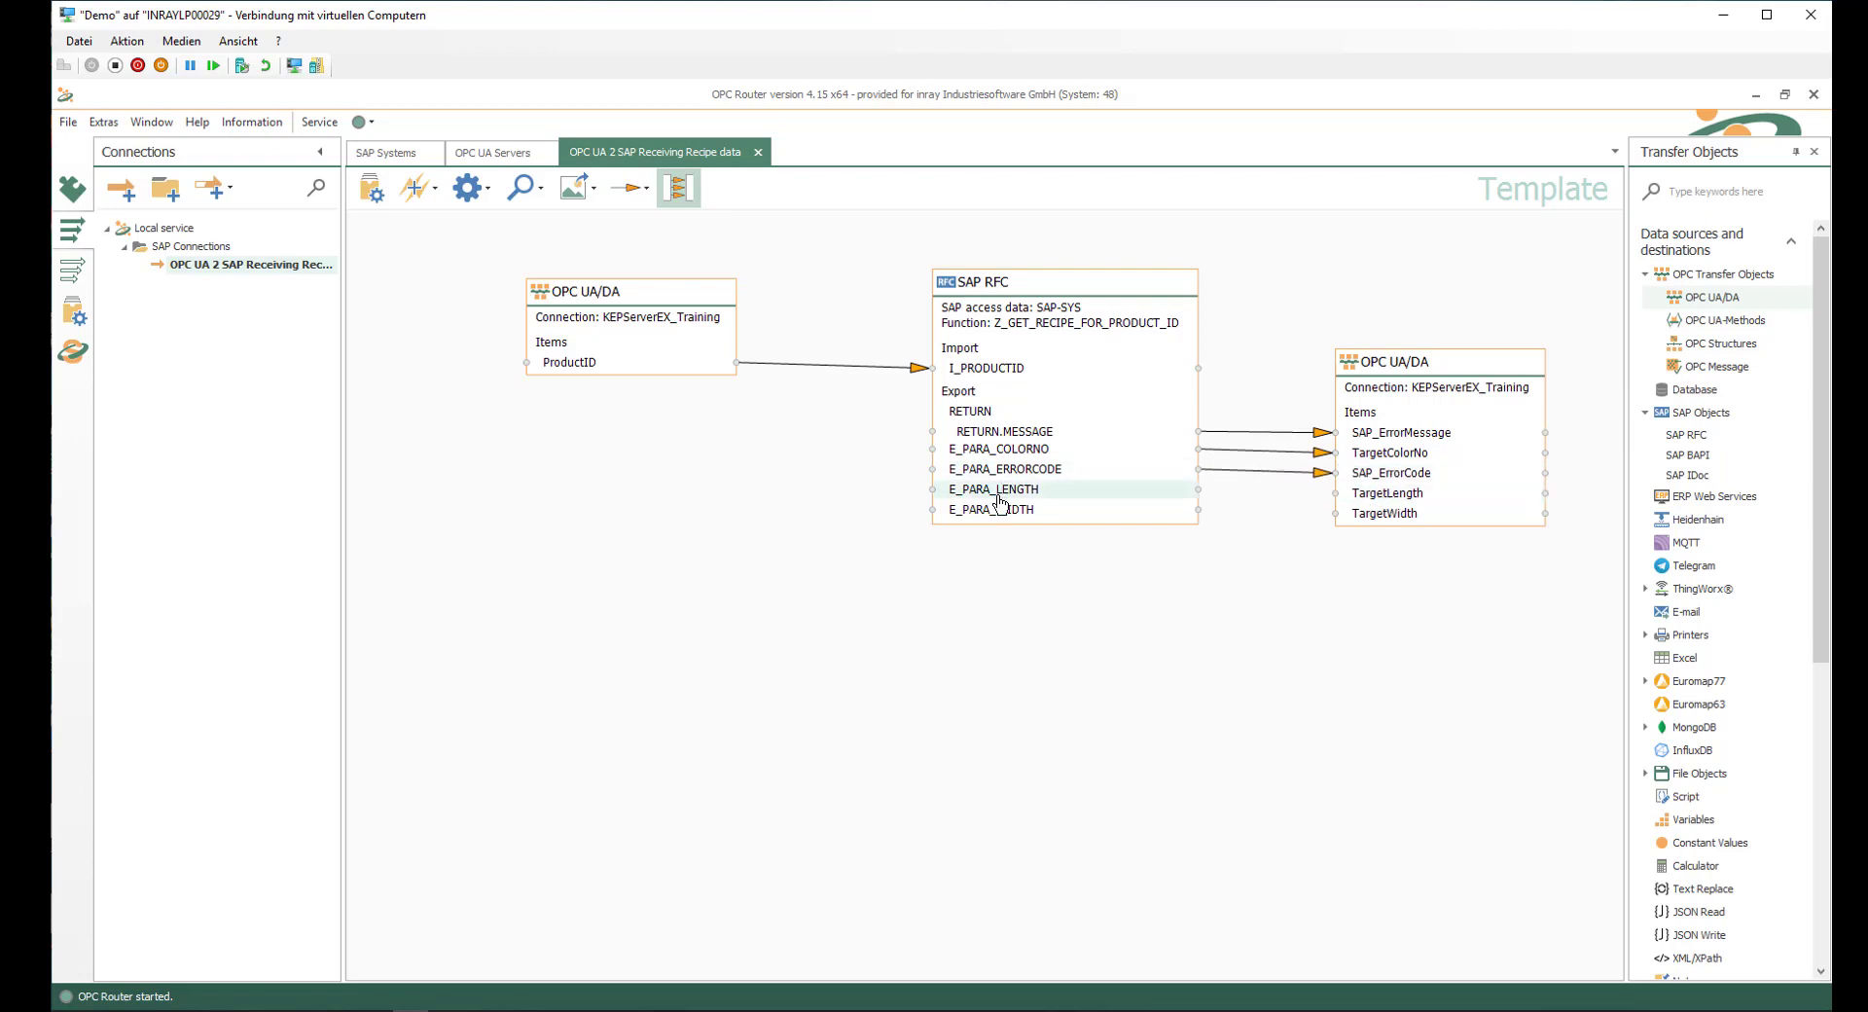
drag(1199, 490, 1360, 493)
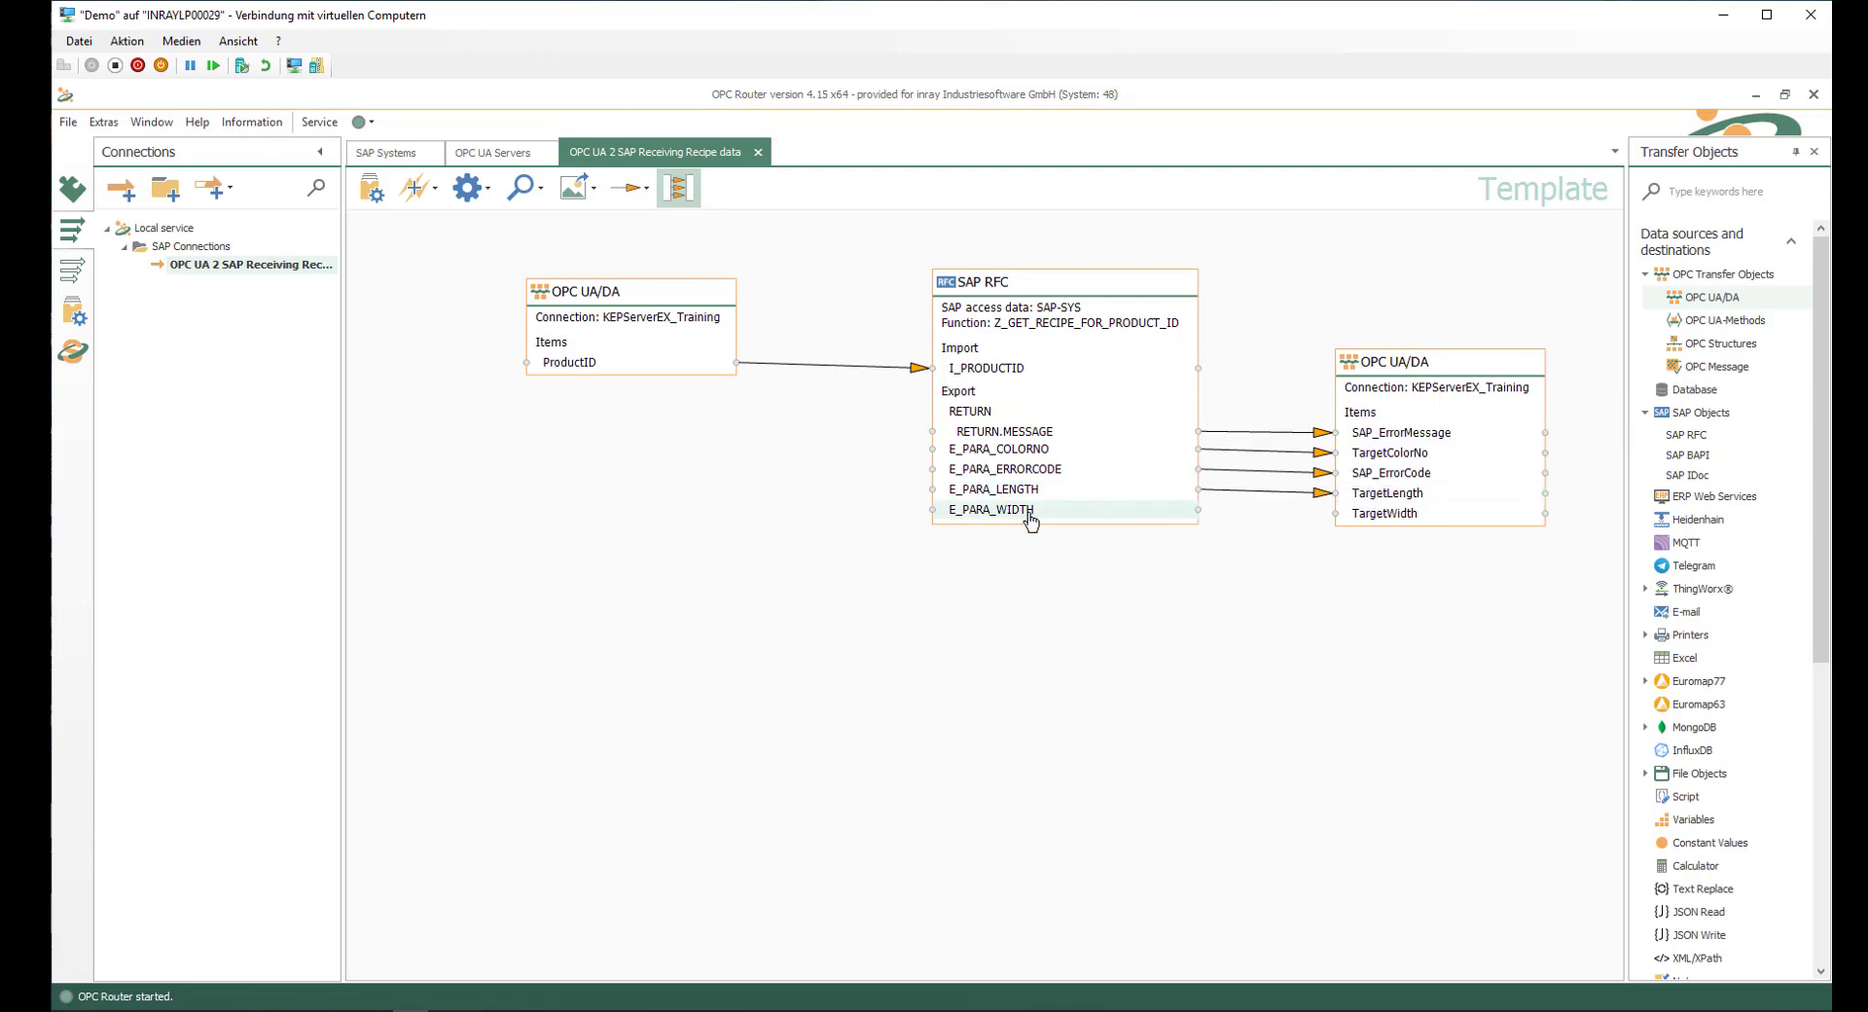
drag(1199, 509, 1364, 516)
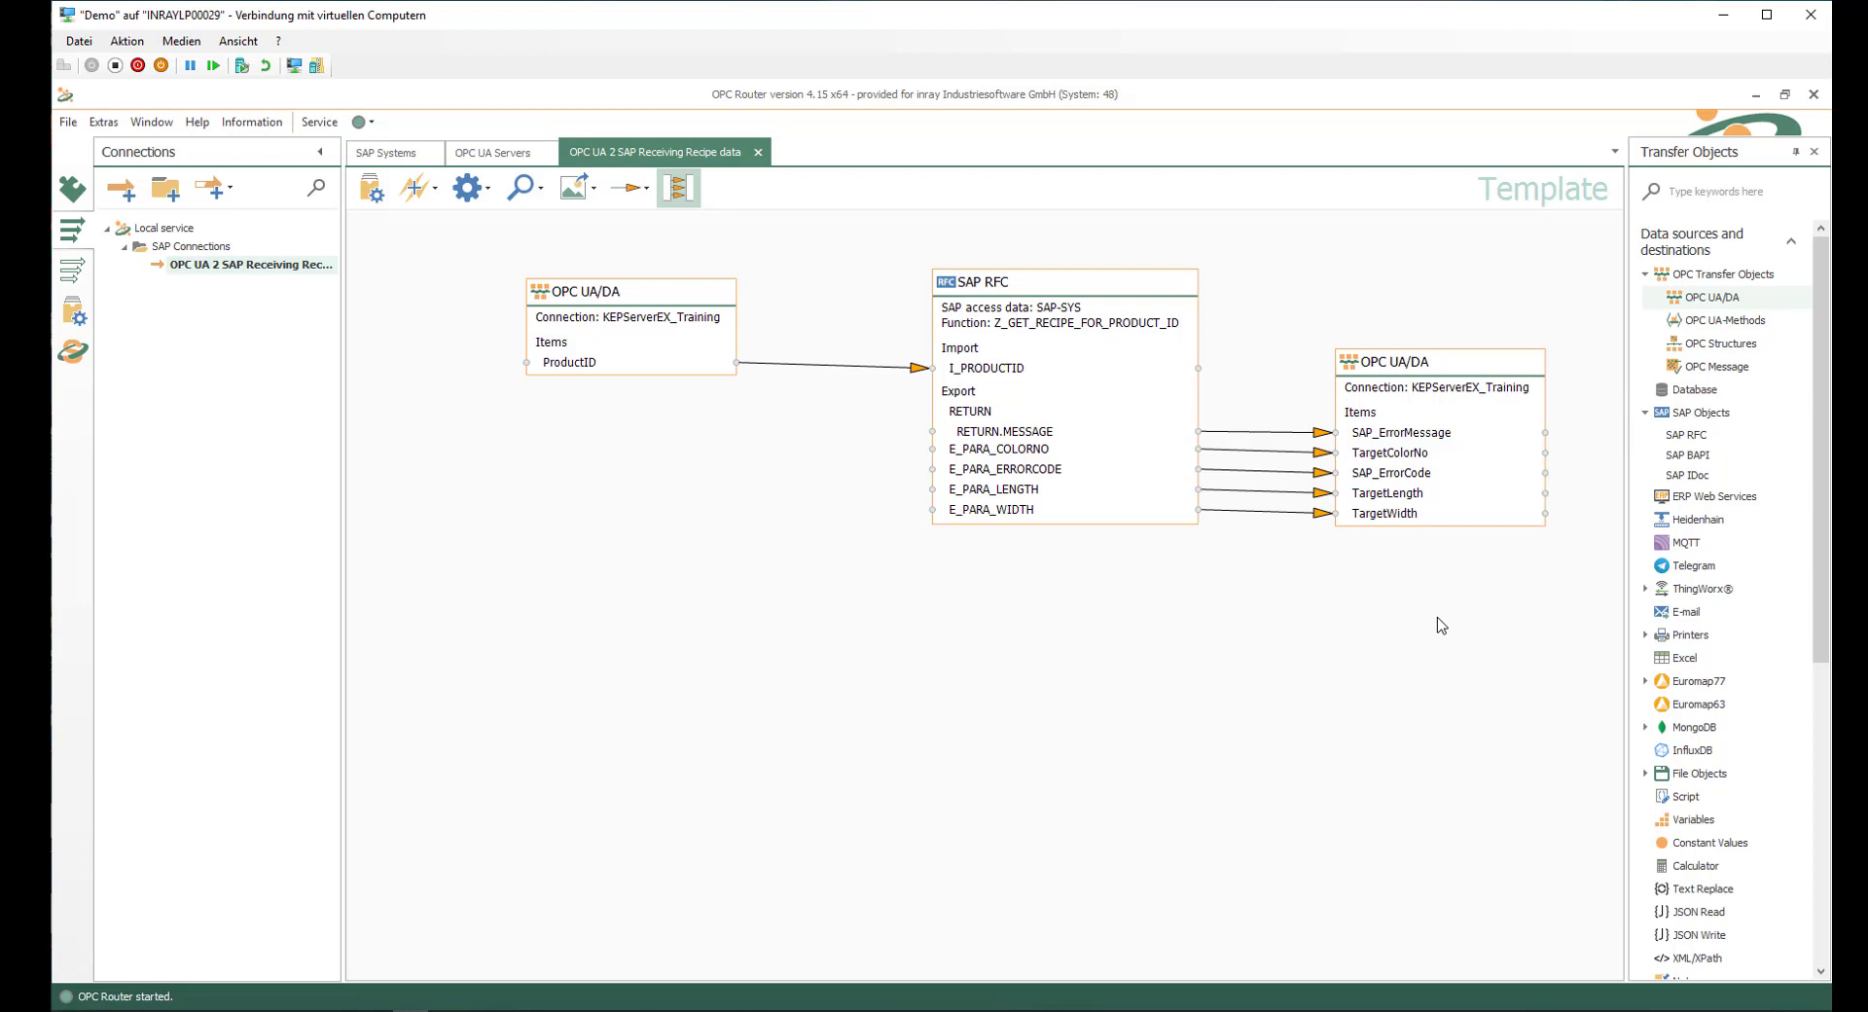
Add an OPC Message trigger to the connection below the first OPC object and assign KEPServerEX_Training as its access data.
drag(1817, 557, 1812, 820)
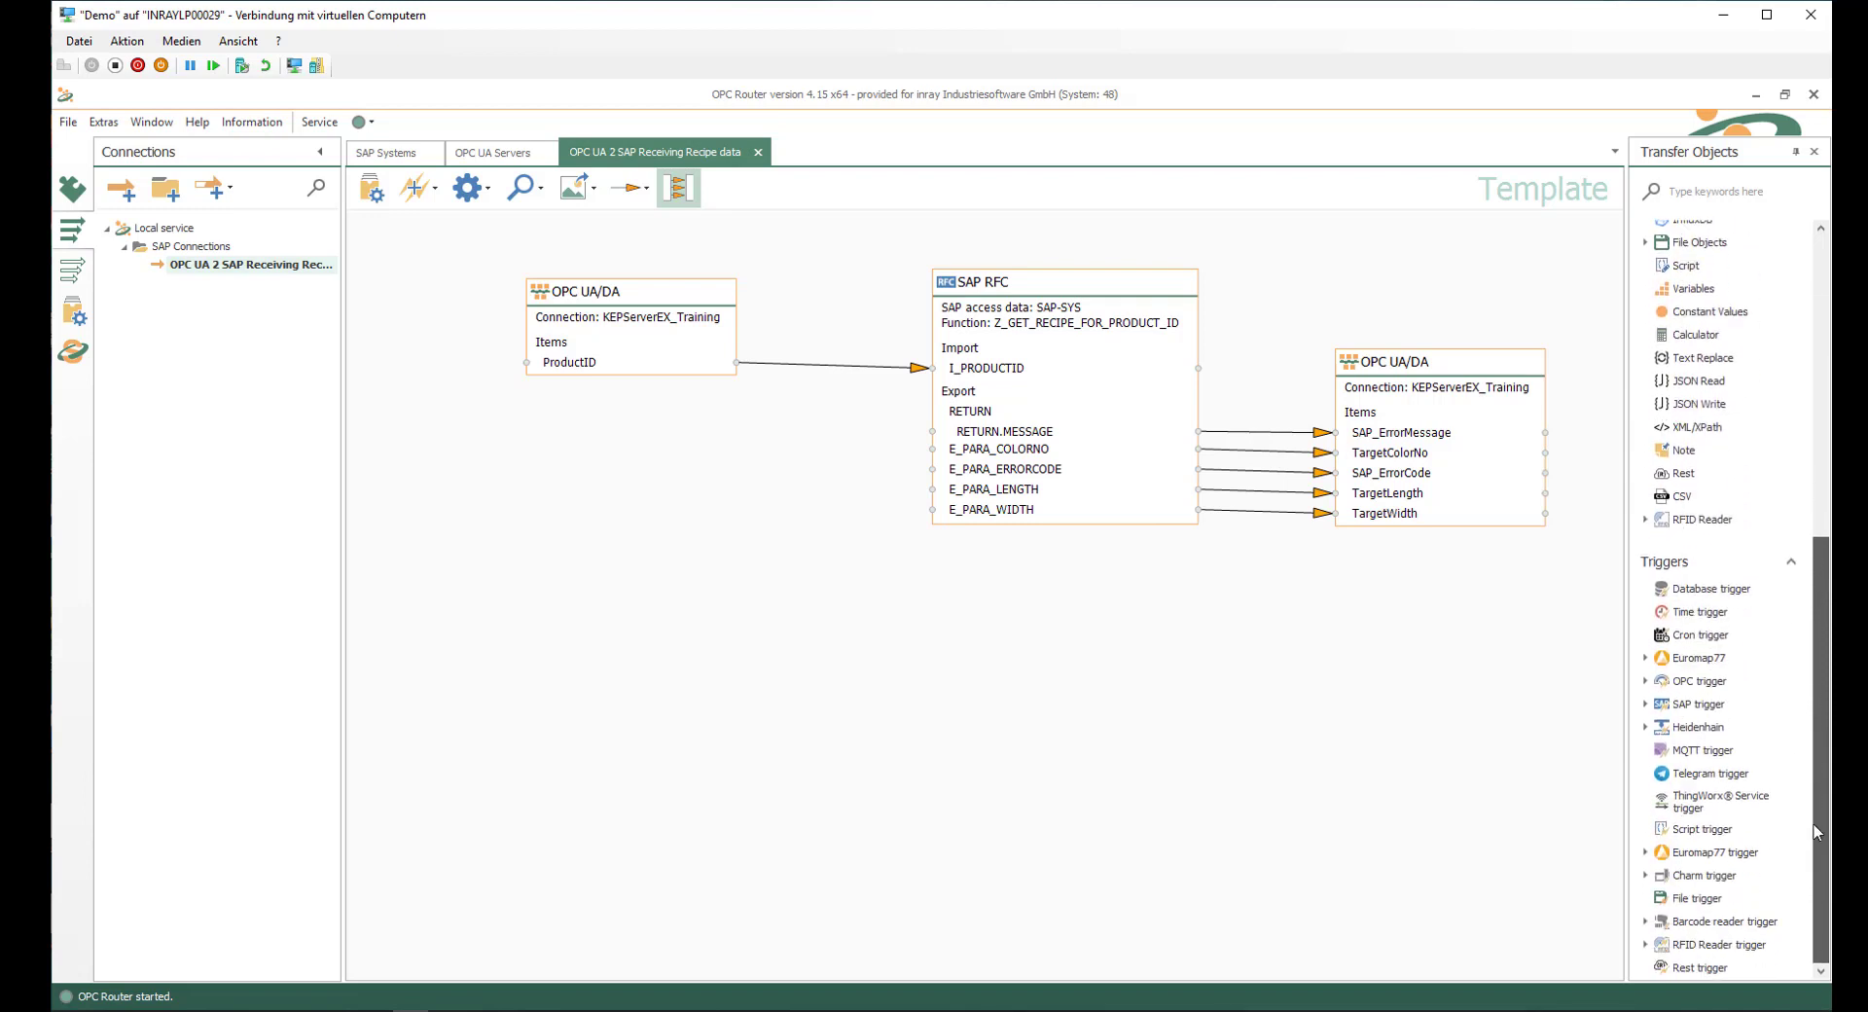
click(1646, 681)
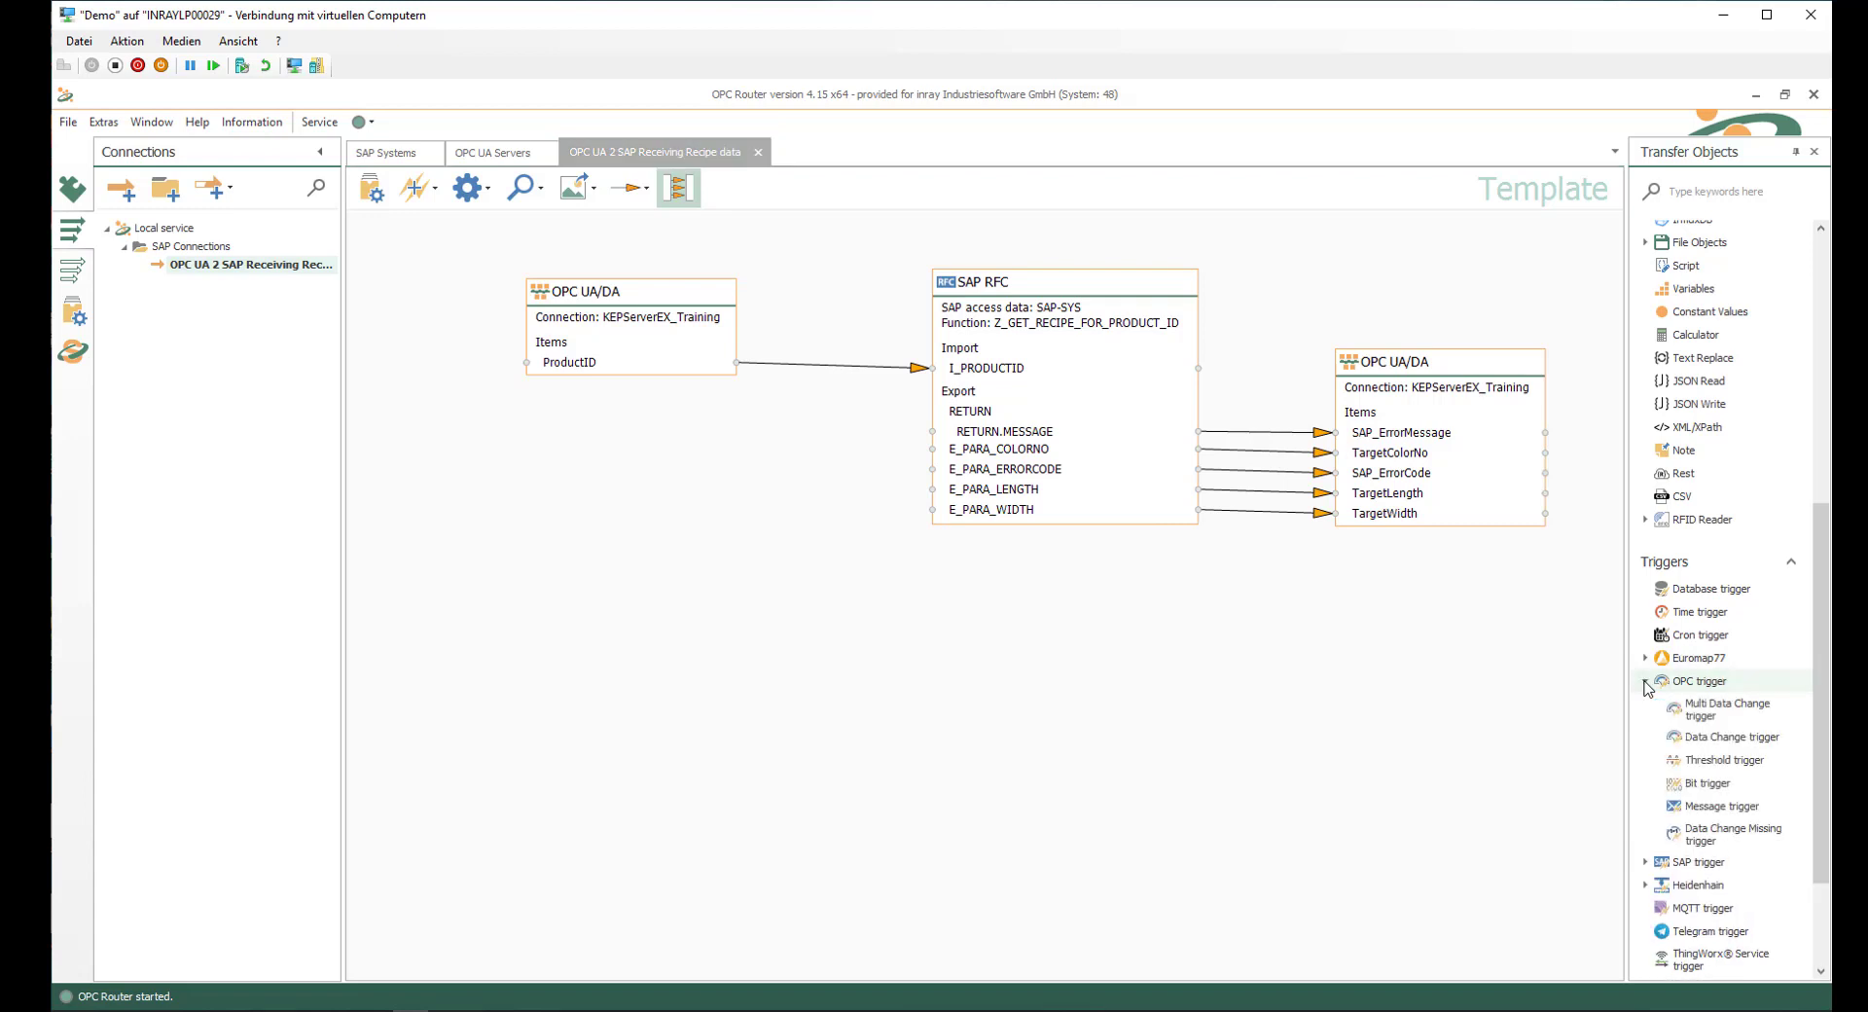
drag(1716, 808, 480, 537)
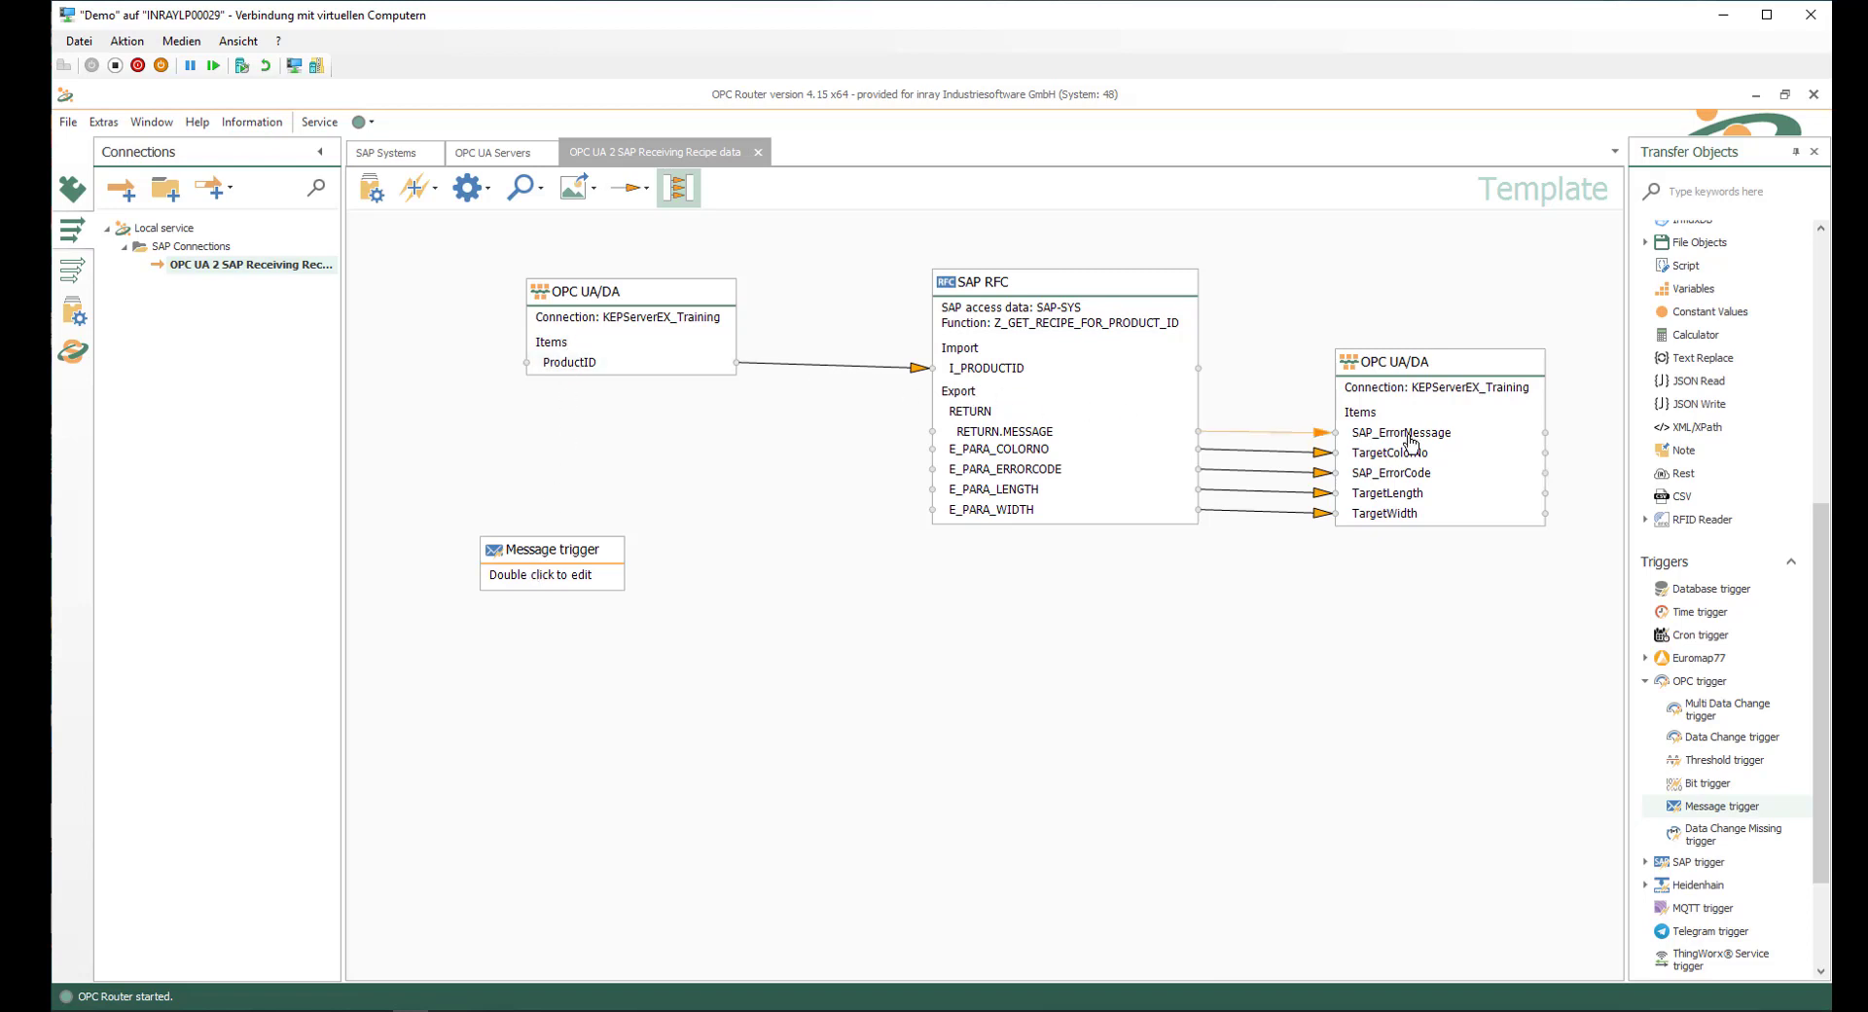
double_click(531, 558)
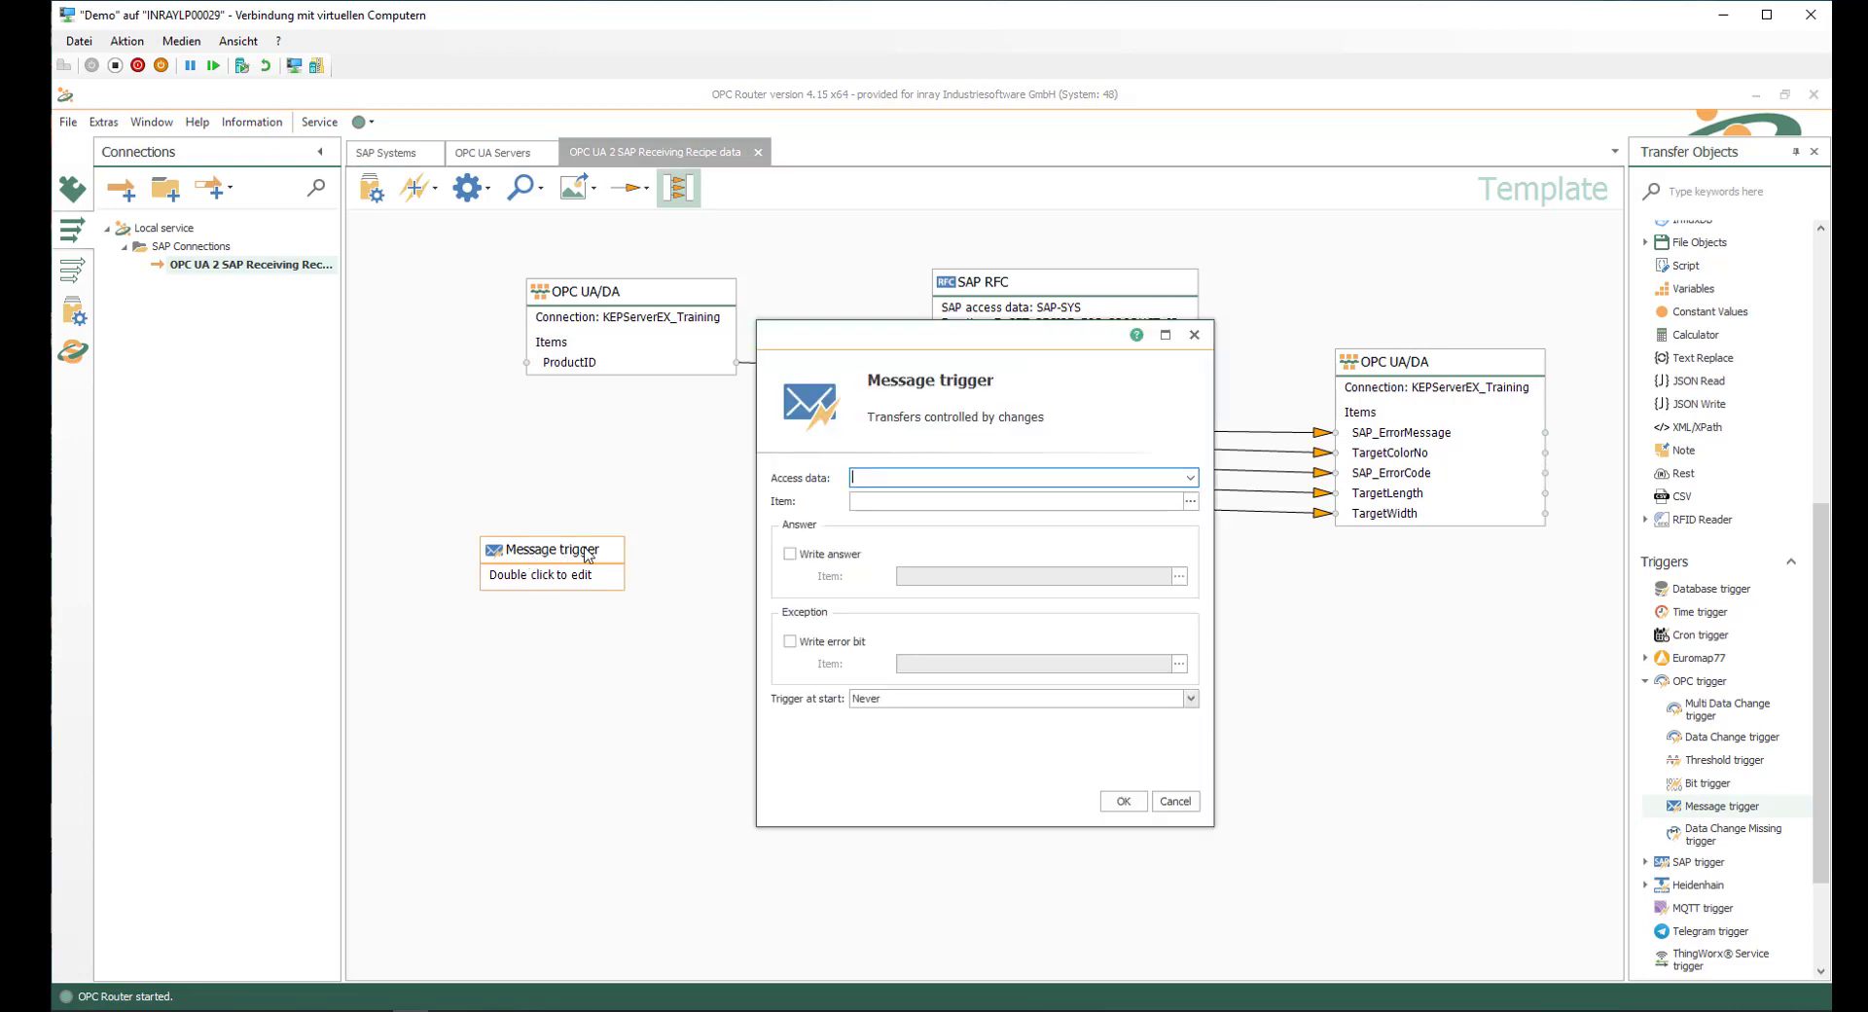
click(1190, 478)
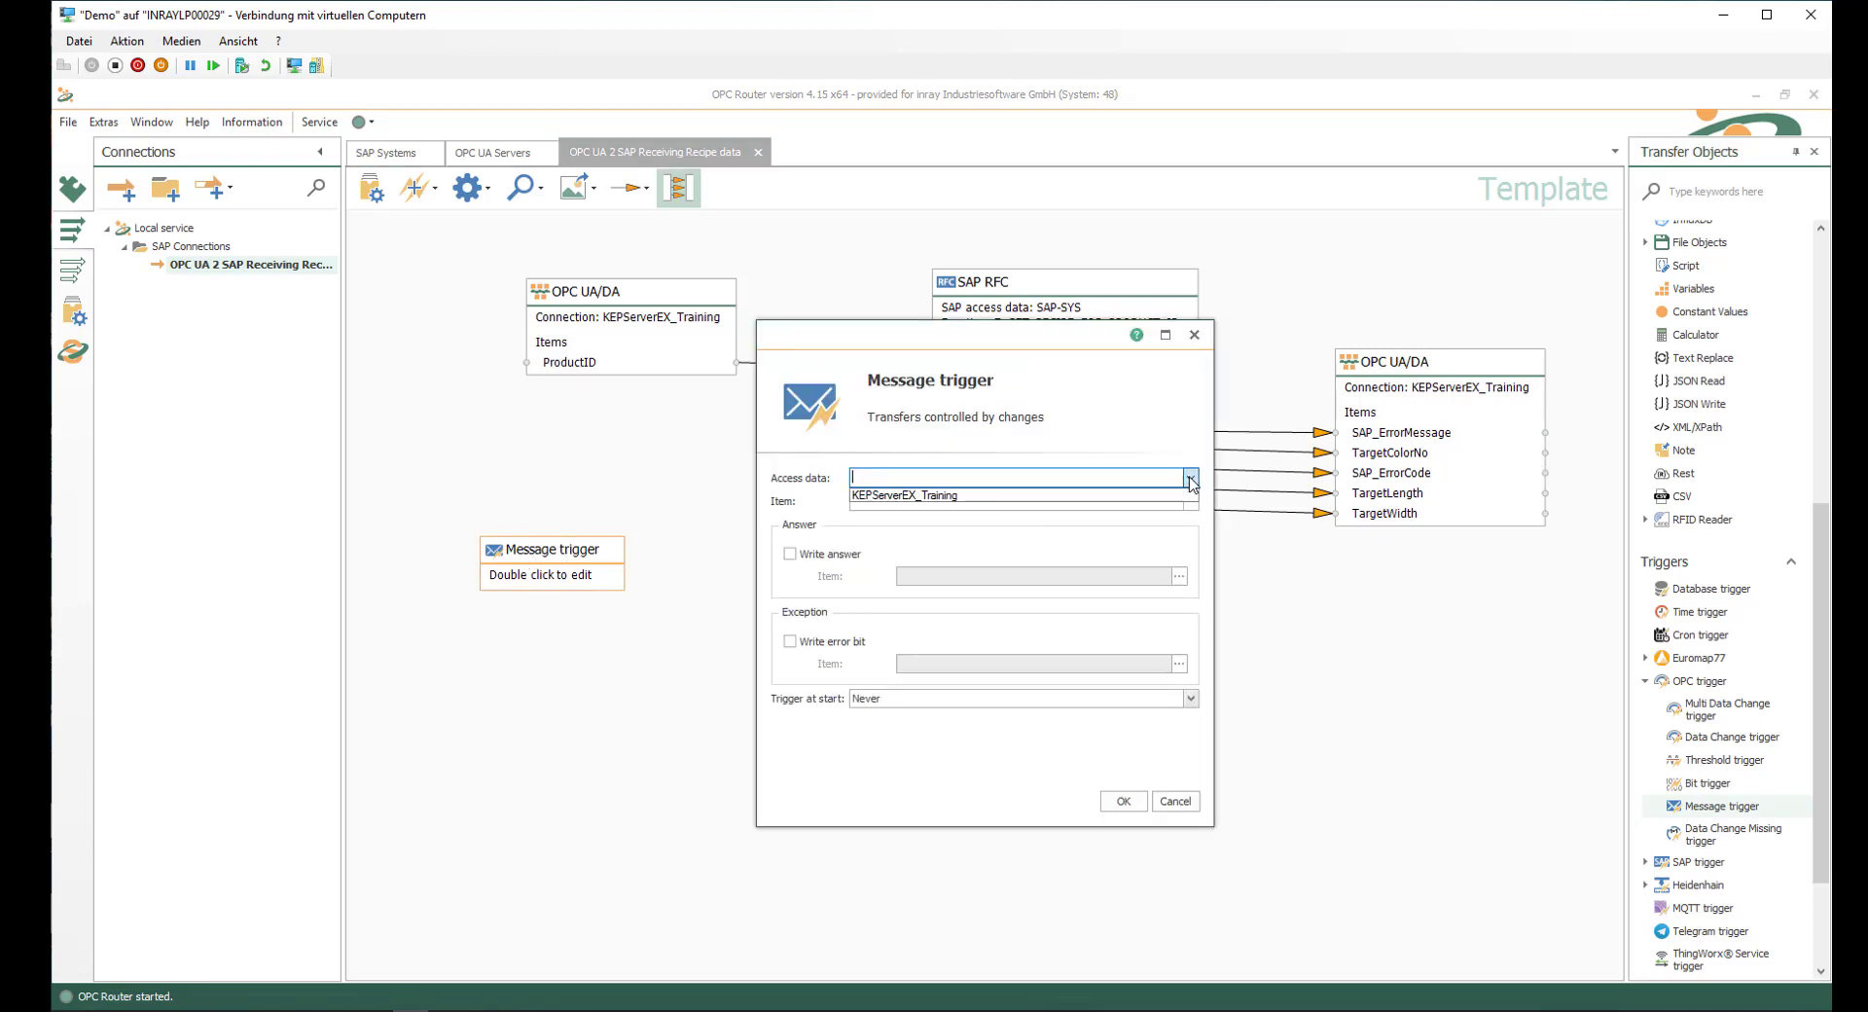
click(907, 495)
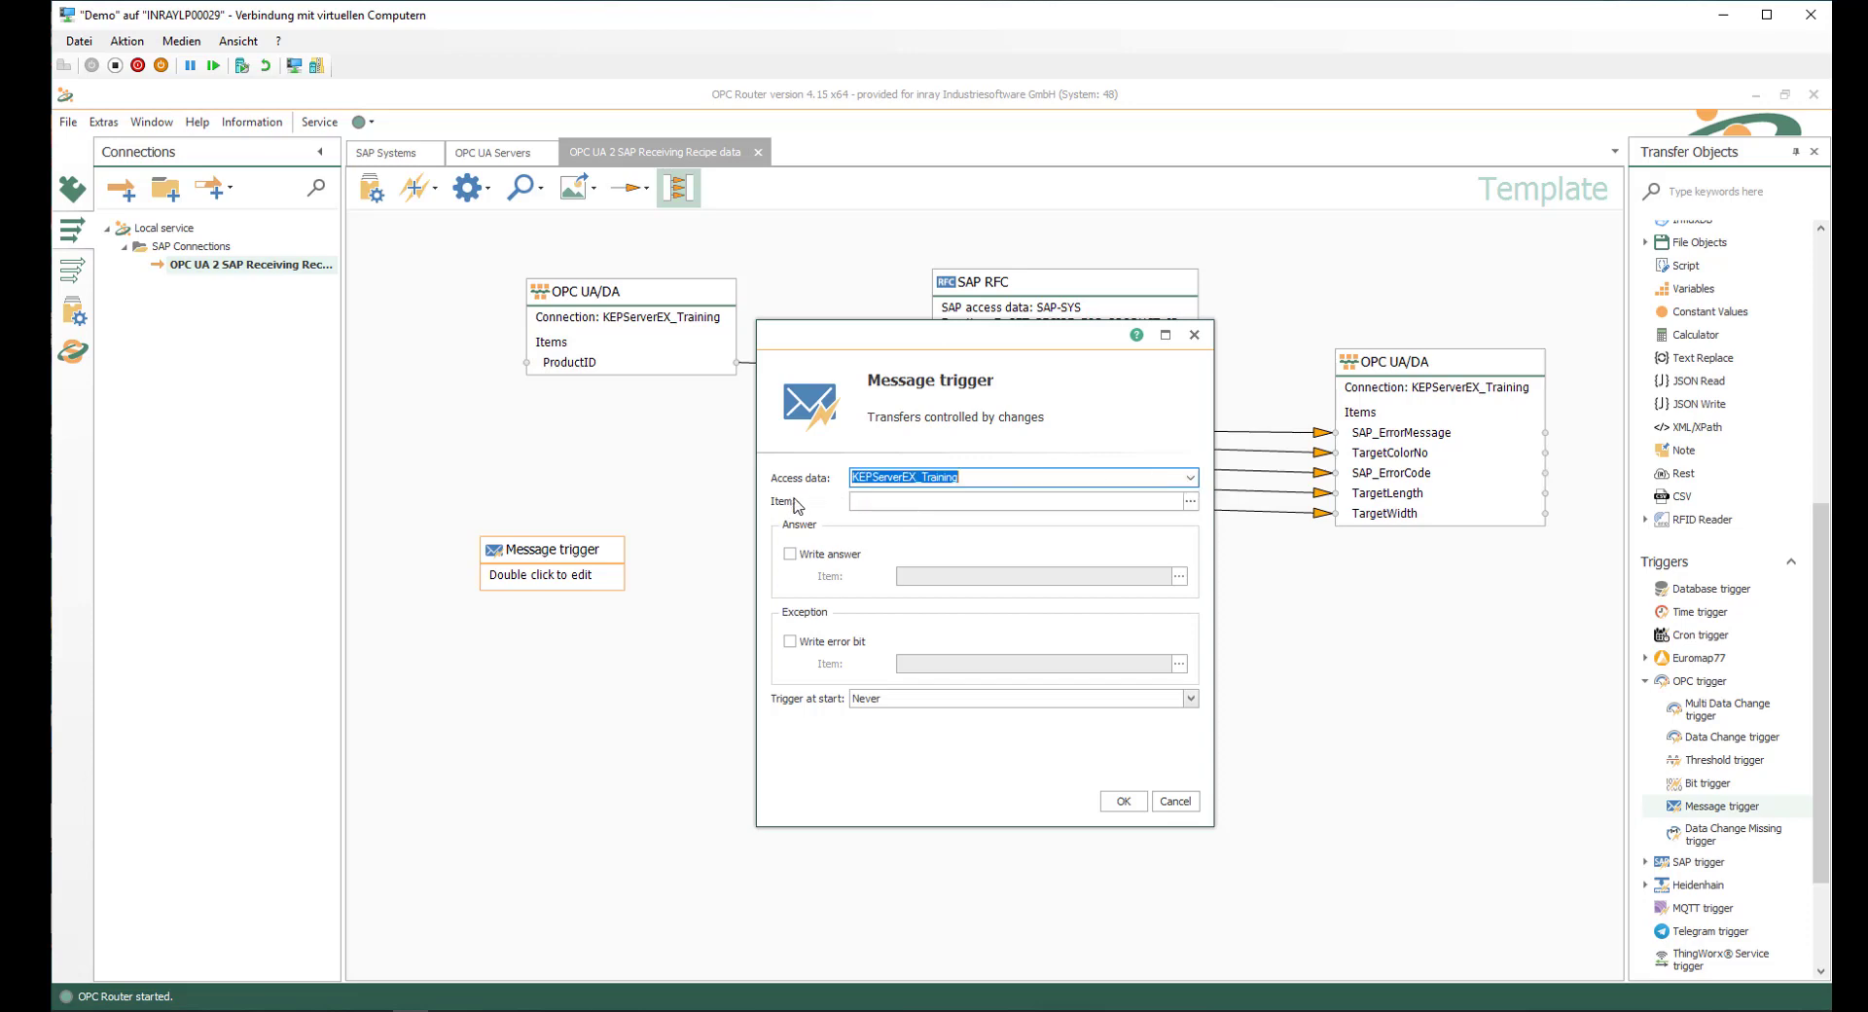
Assign the MessageTrigger tag from Machine1's ProductionData, Handshaking, Messagehandshaking folder as the trigger item.
click(1189, 501)
click(1189, 501)
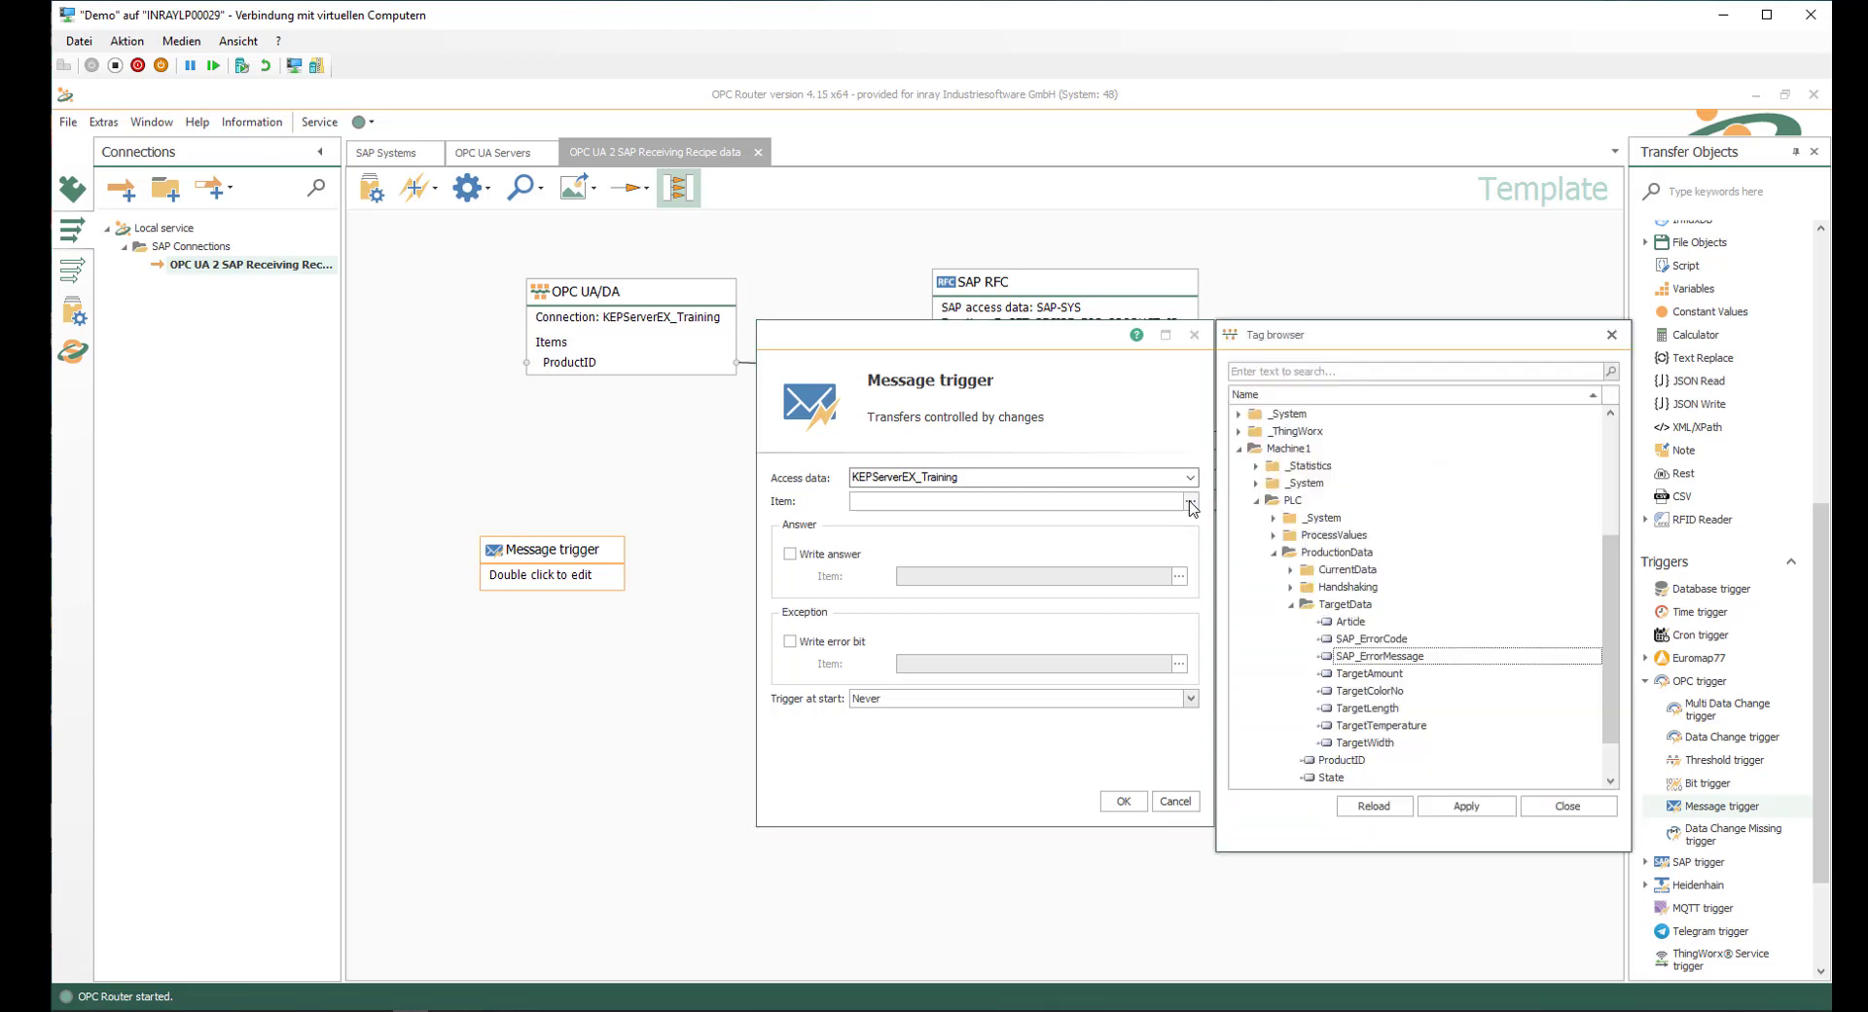
click(1290, 588)
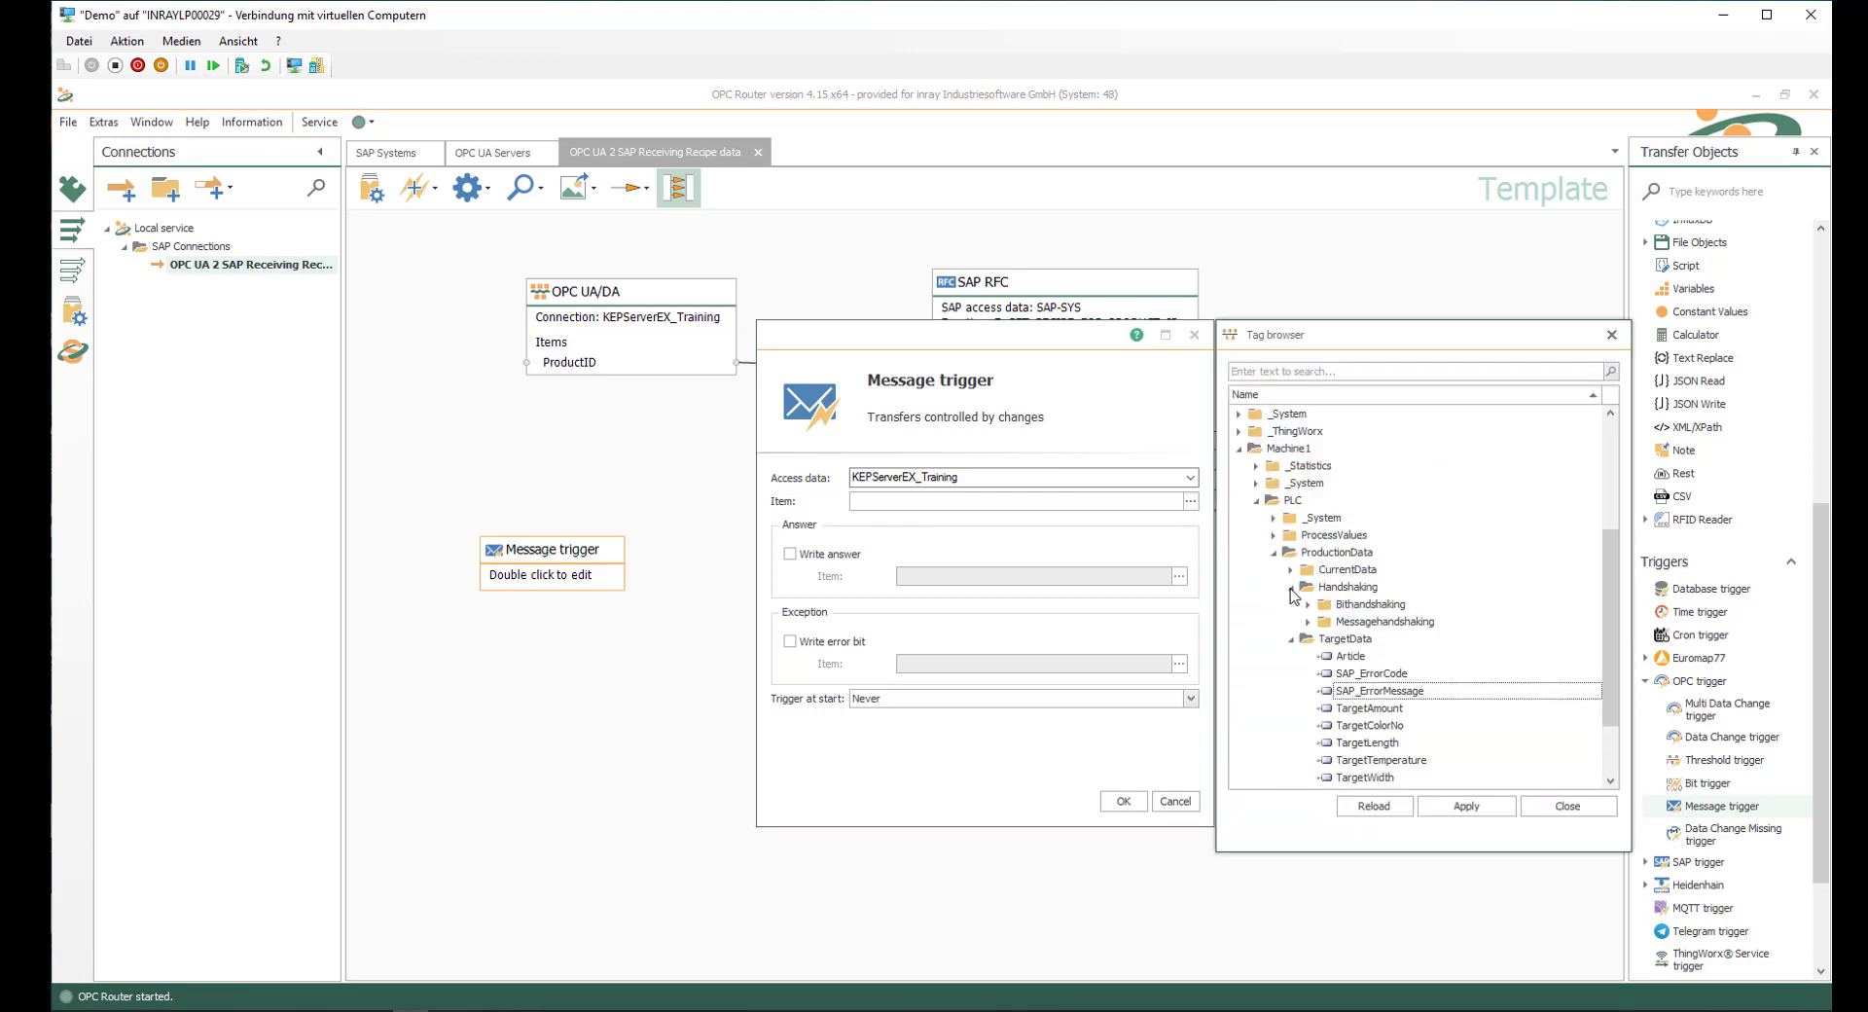
click(1308, 622)
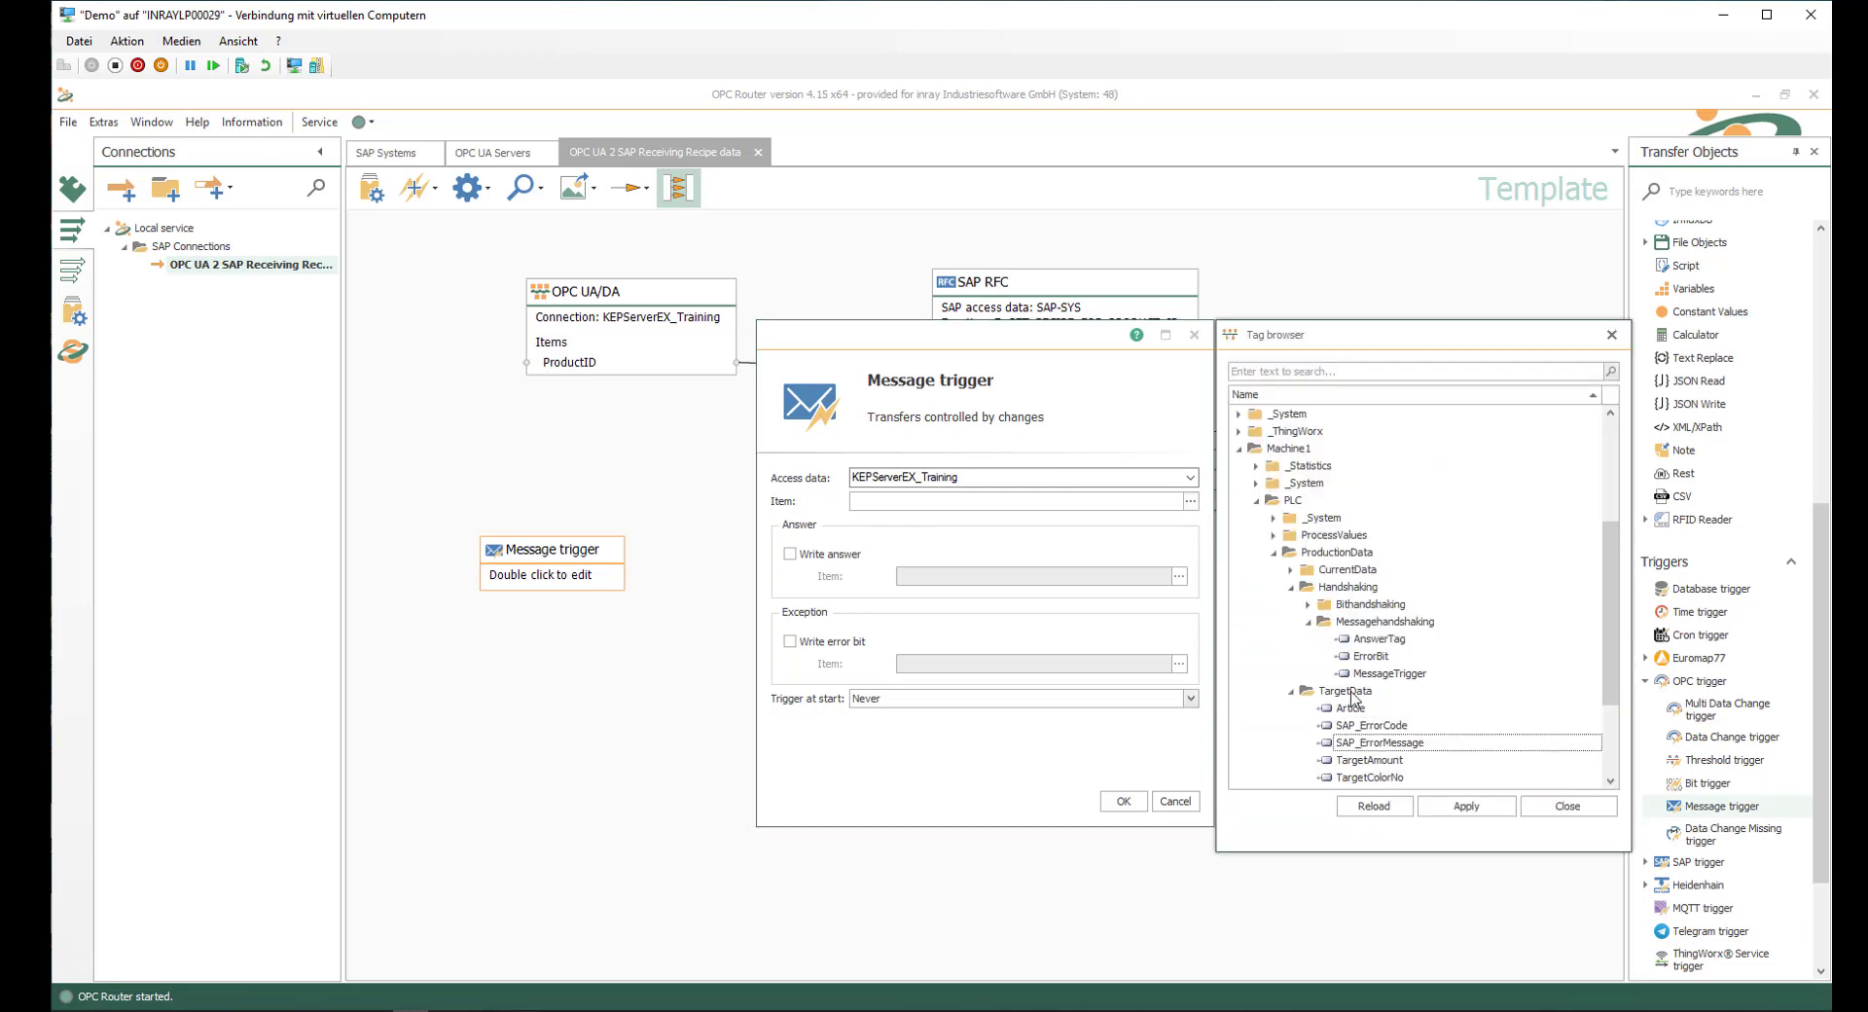
double_click(1398, 674)
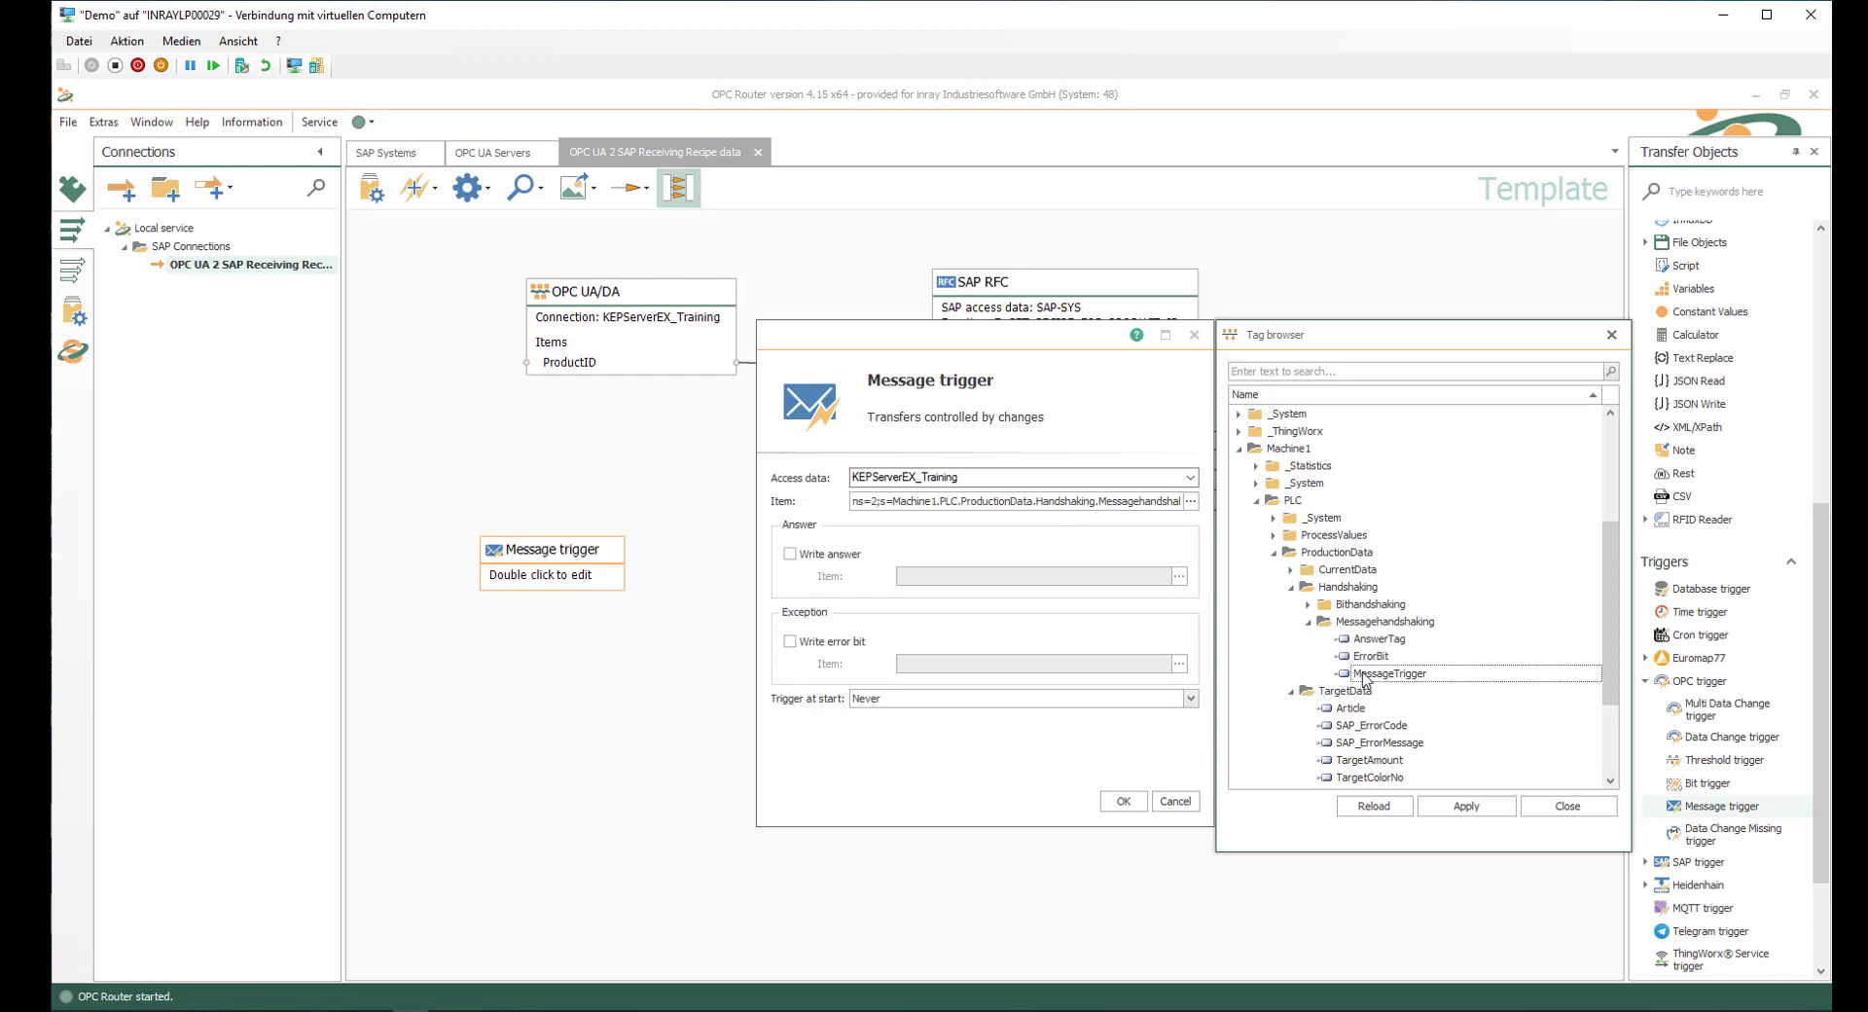
Enable writing an answer for the message trigger and assign the AnswerTag tag as its item.
click(790, 553)
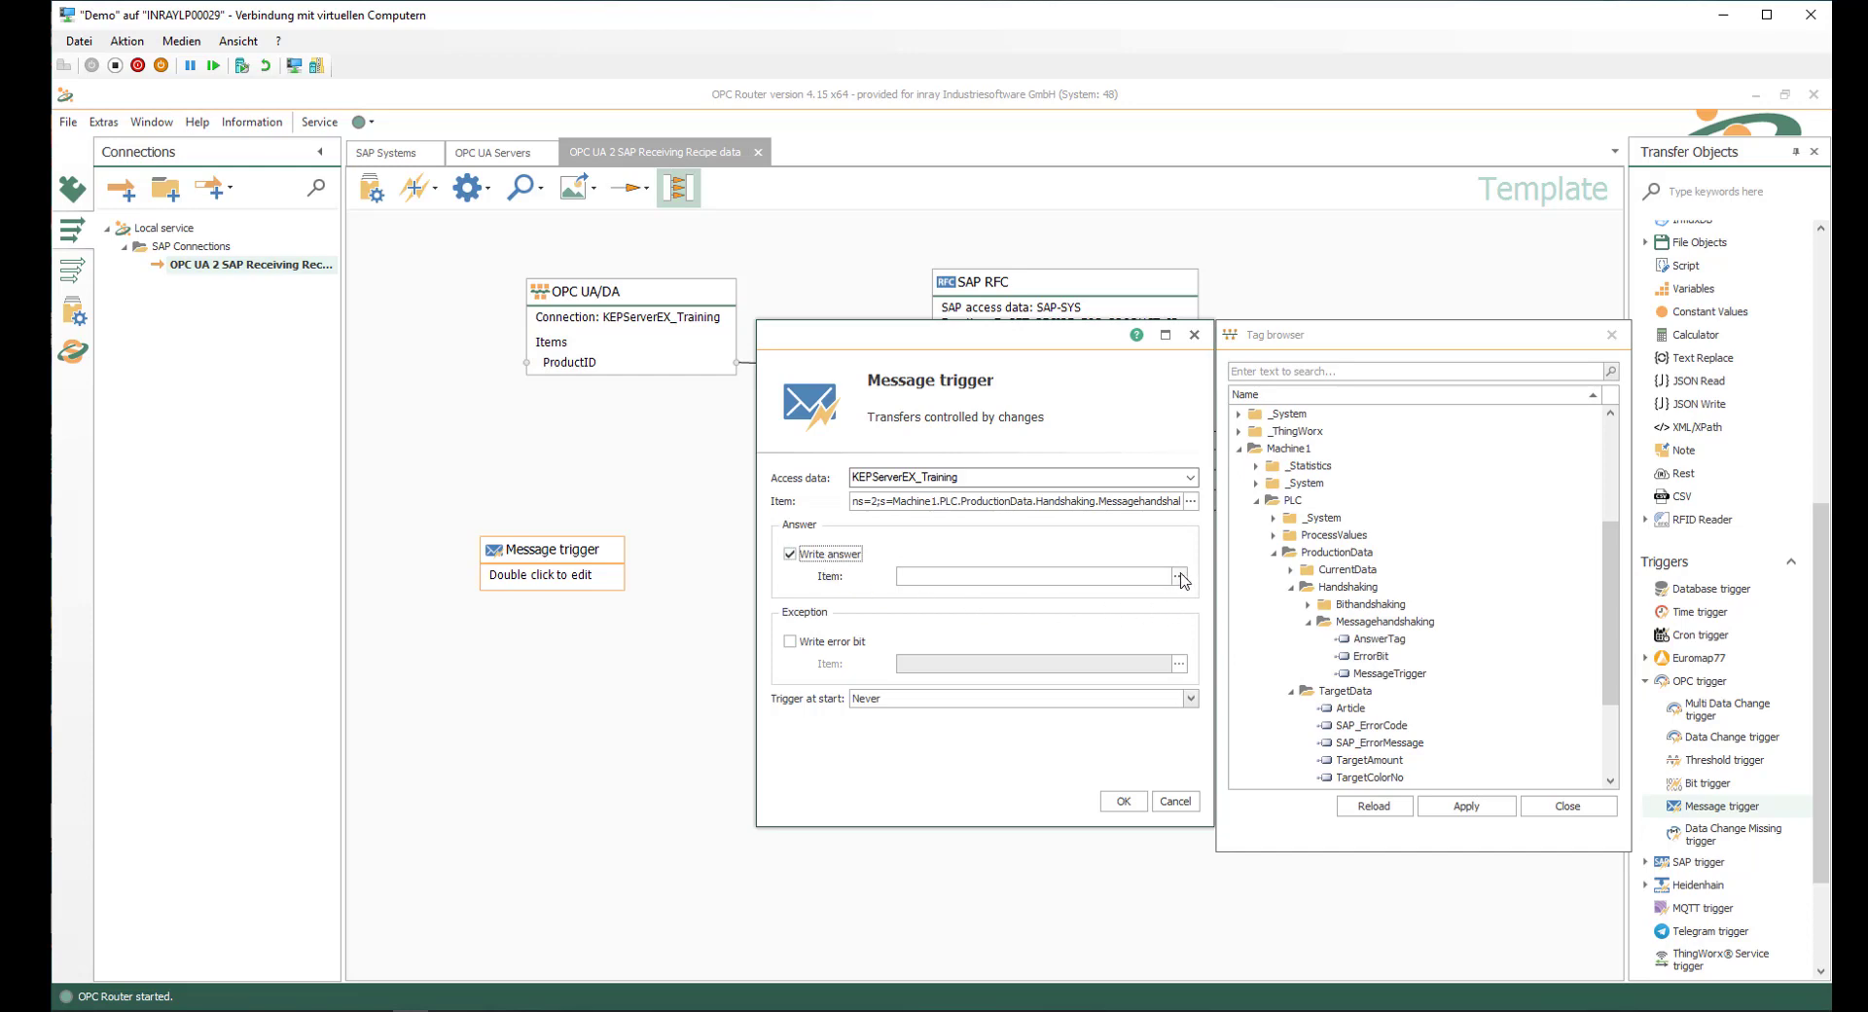
key(Tab)
click(1180, 577)
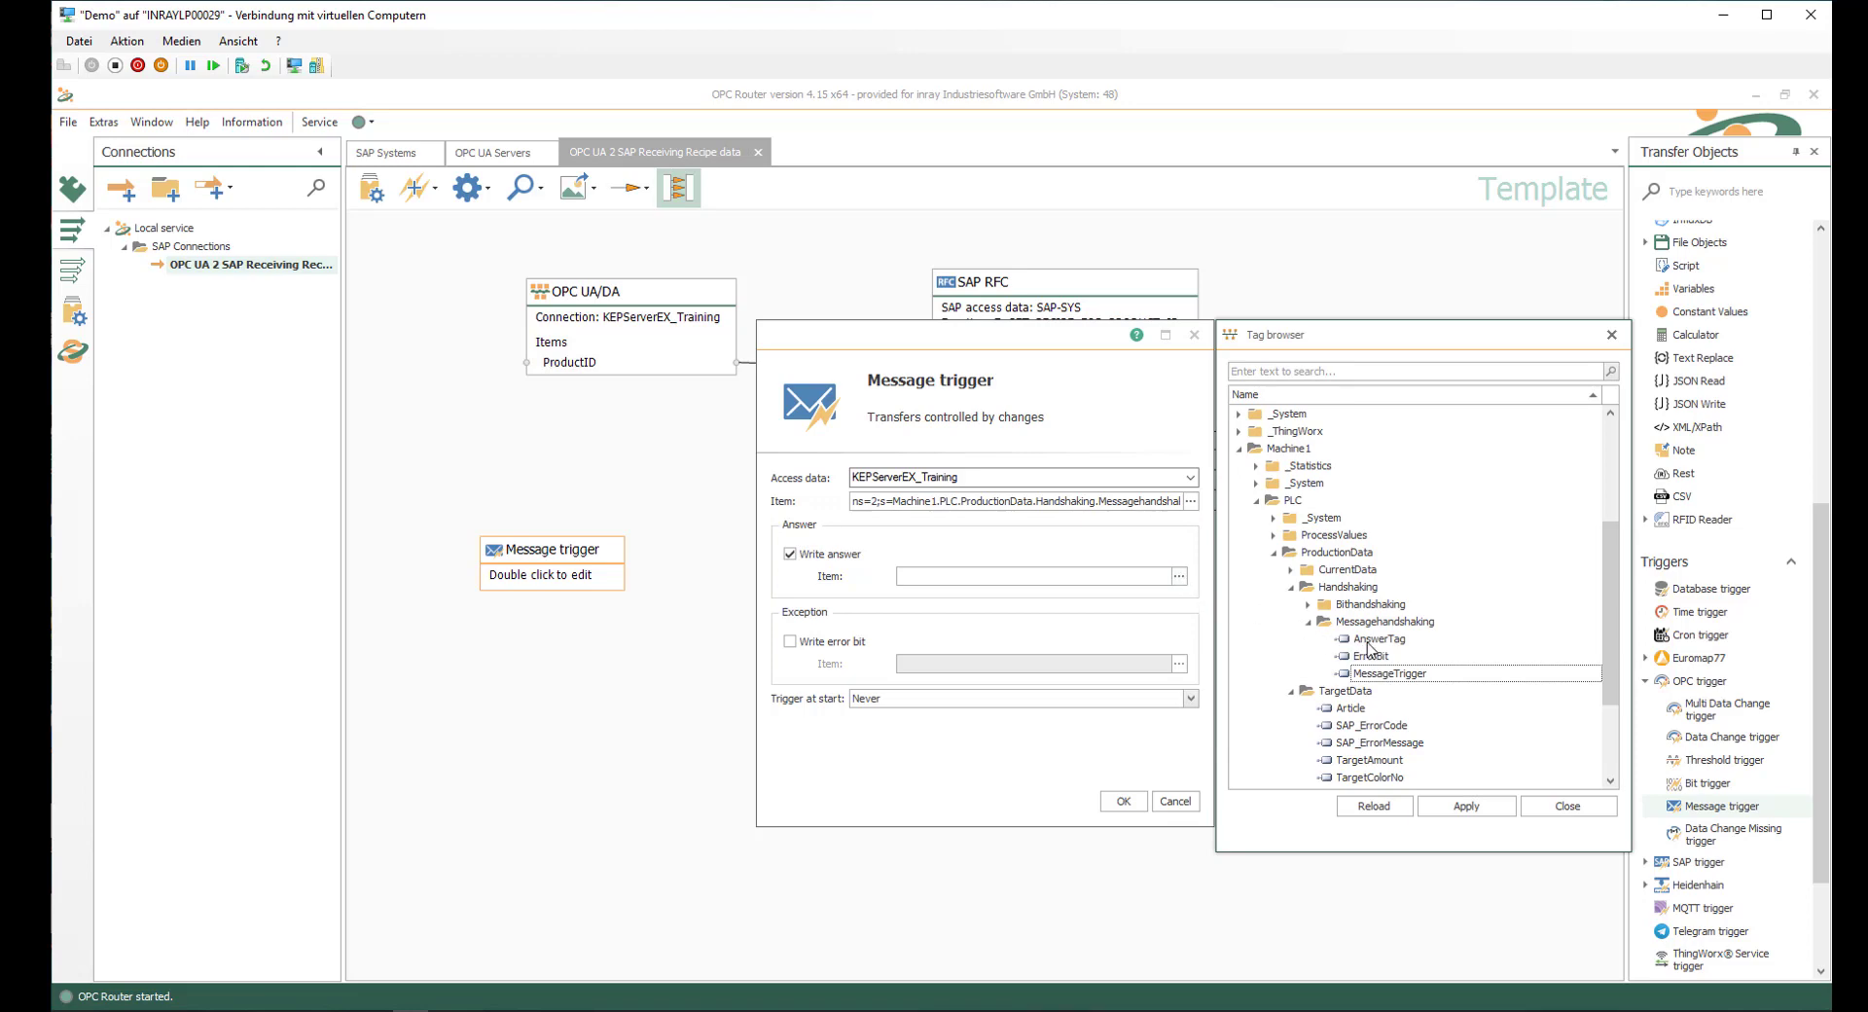
double_click(1372, 639)
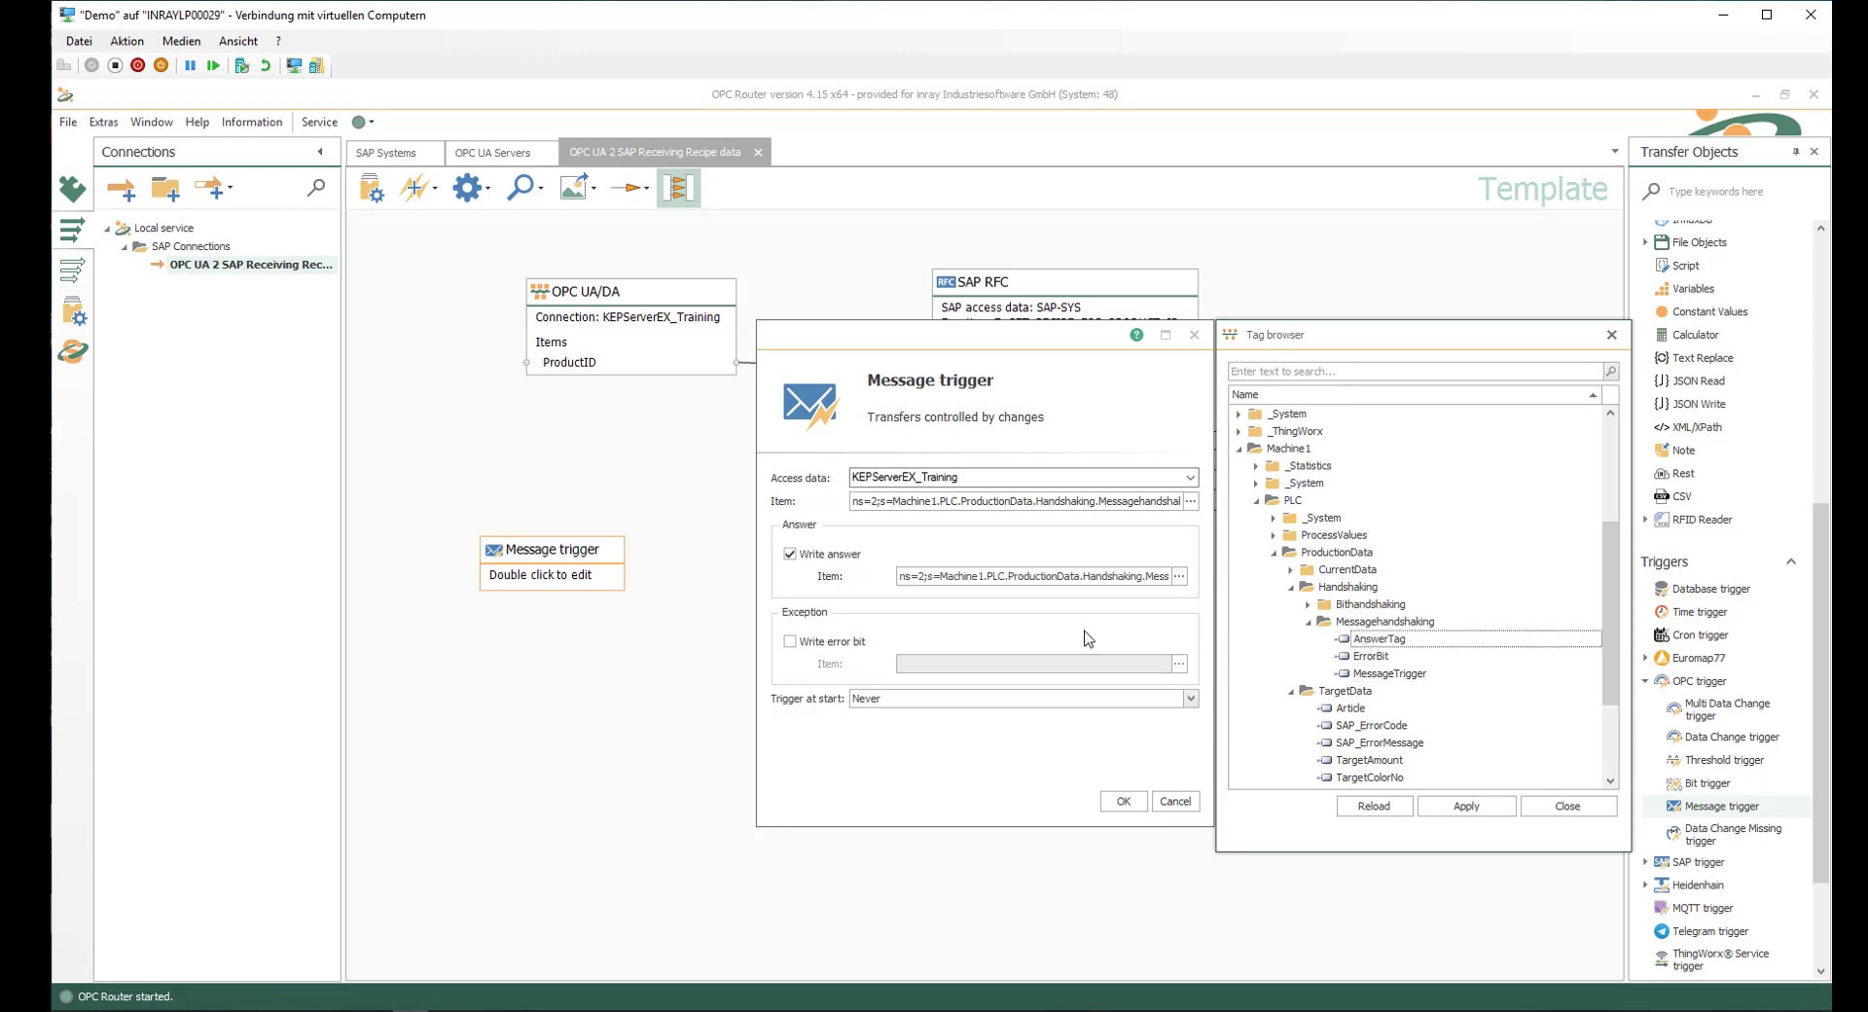
Enable writing the error bit on exceptions and assign the ErrorBit tag as its item.
click(791, 642)
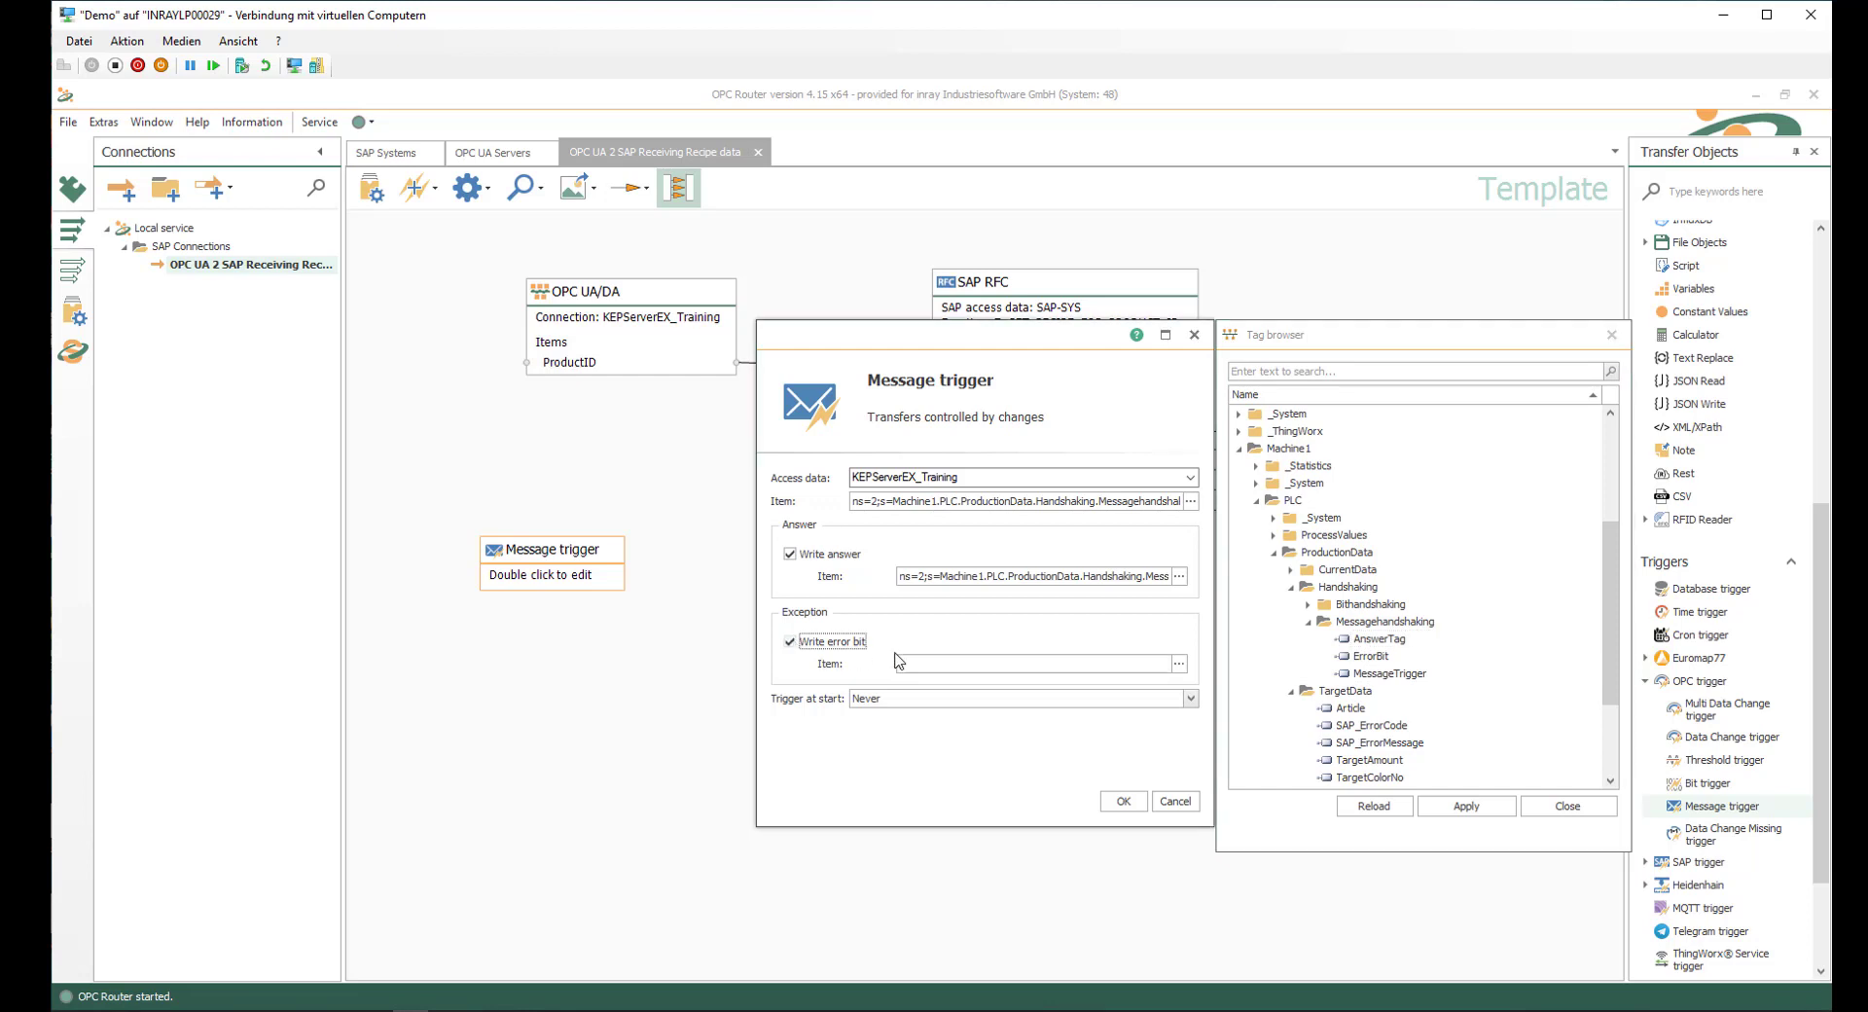
click(1180, 671)
click(1180, 667)
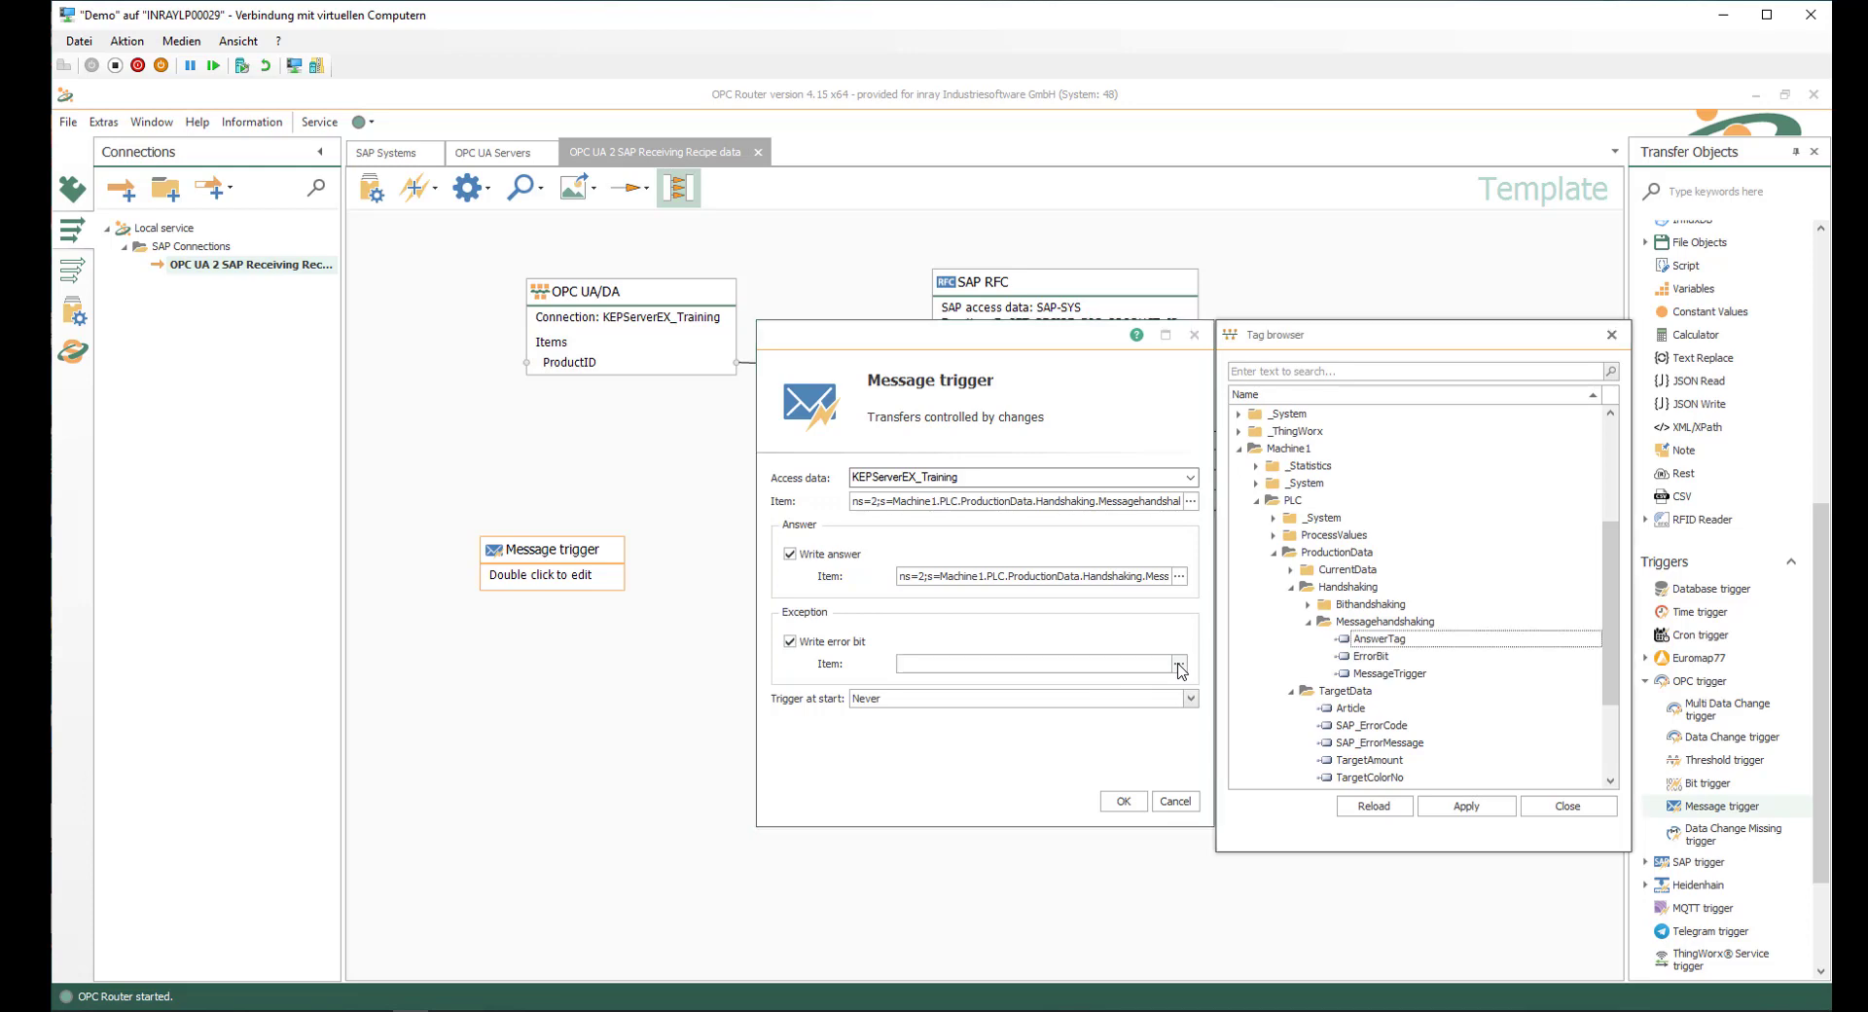
click(1369, 658)
double_click(1369, 658)
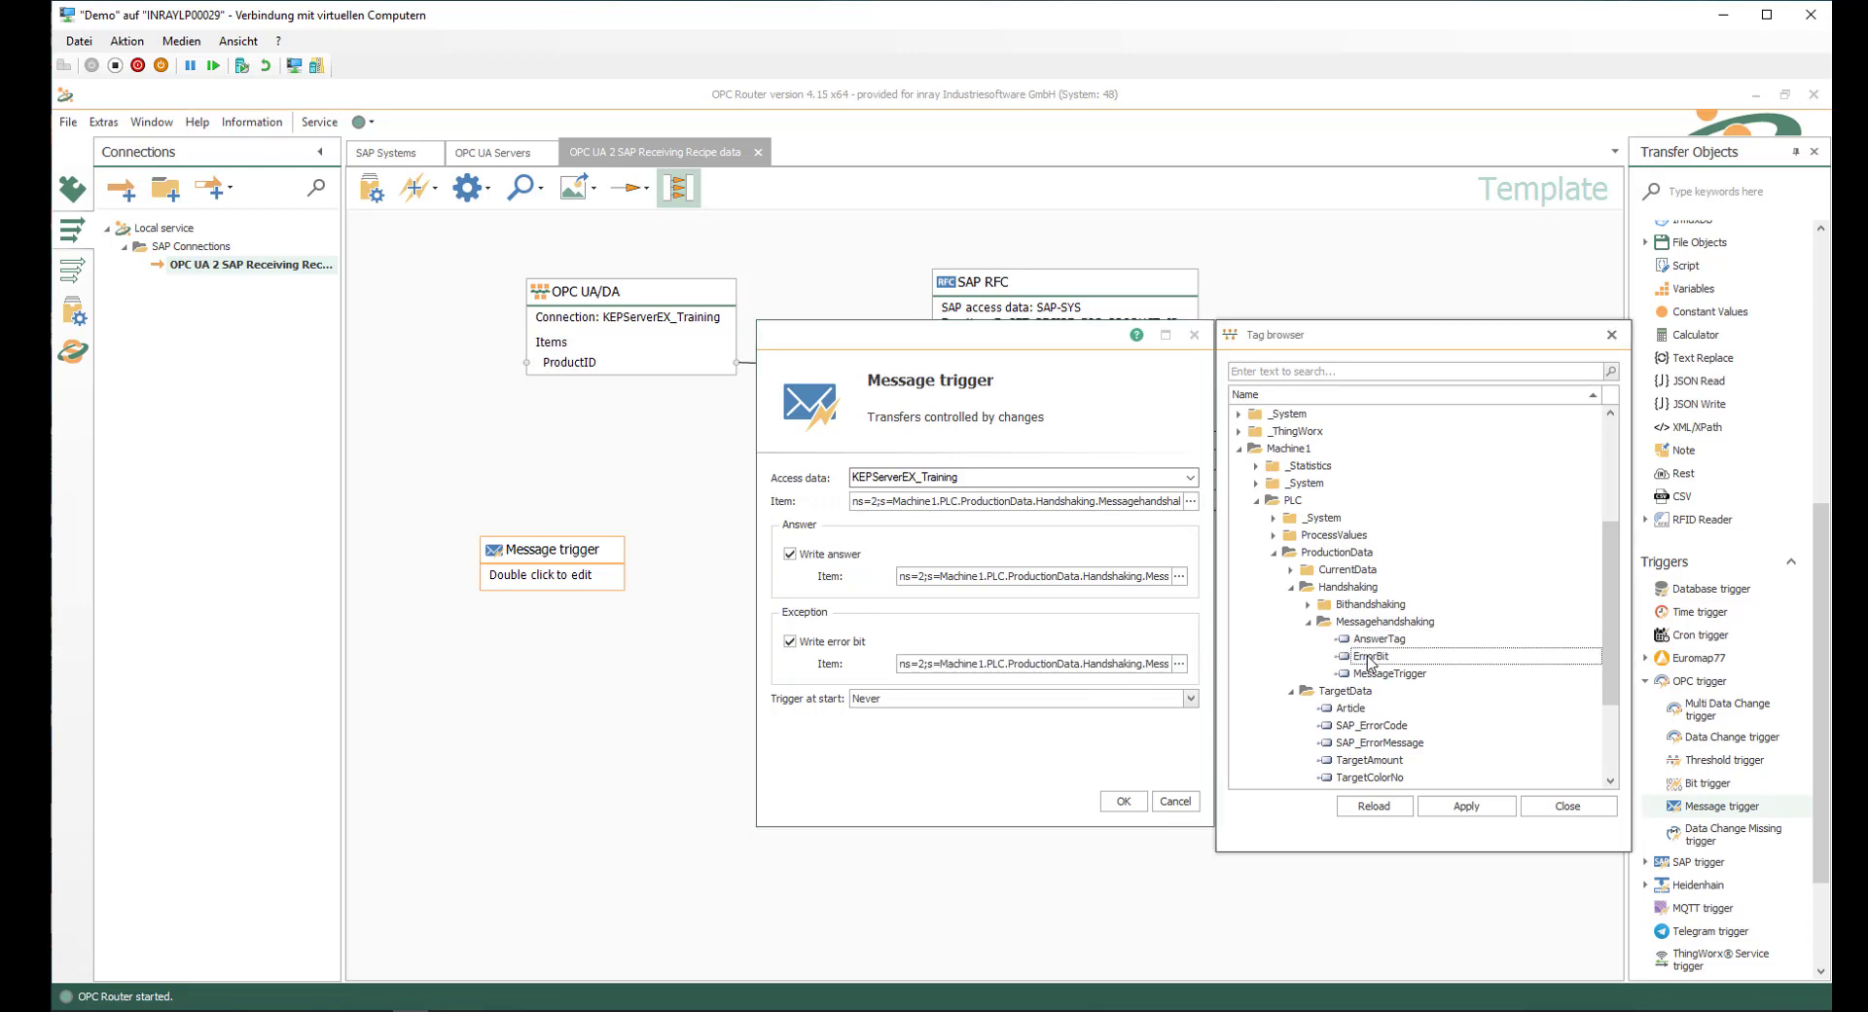
Set the trigger at start to "If message ID and answer ID are not equal", accept the trigger and shift it slightly left.
click(1190, 700)
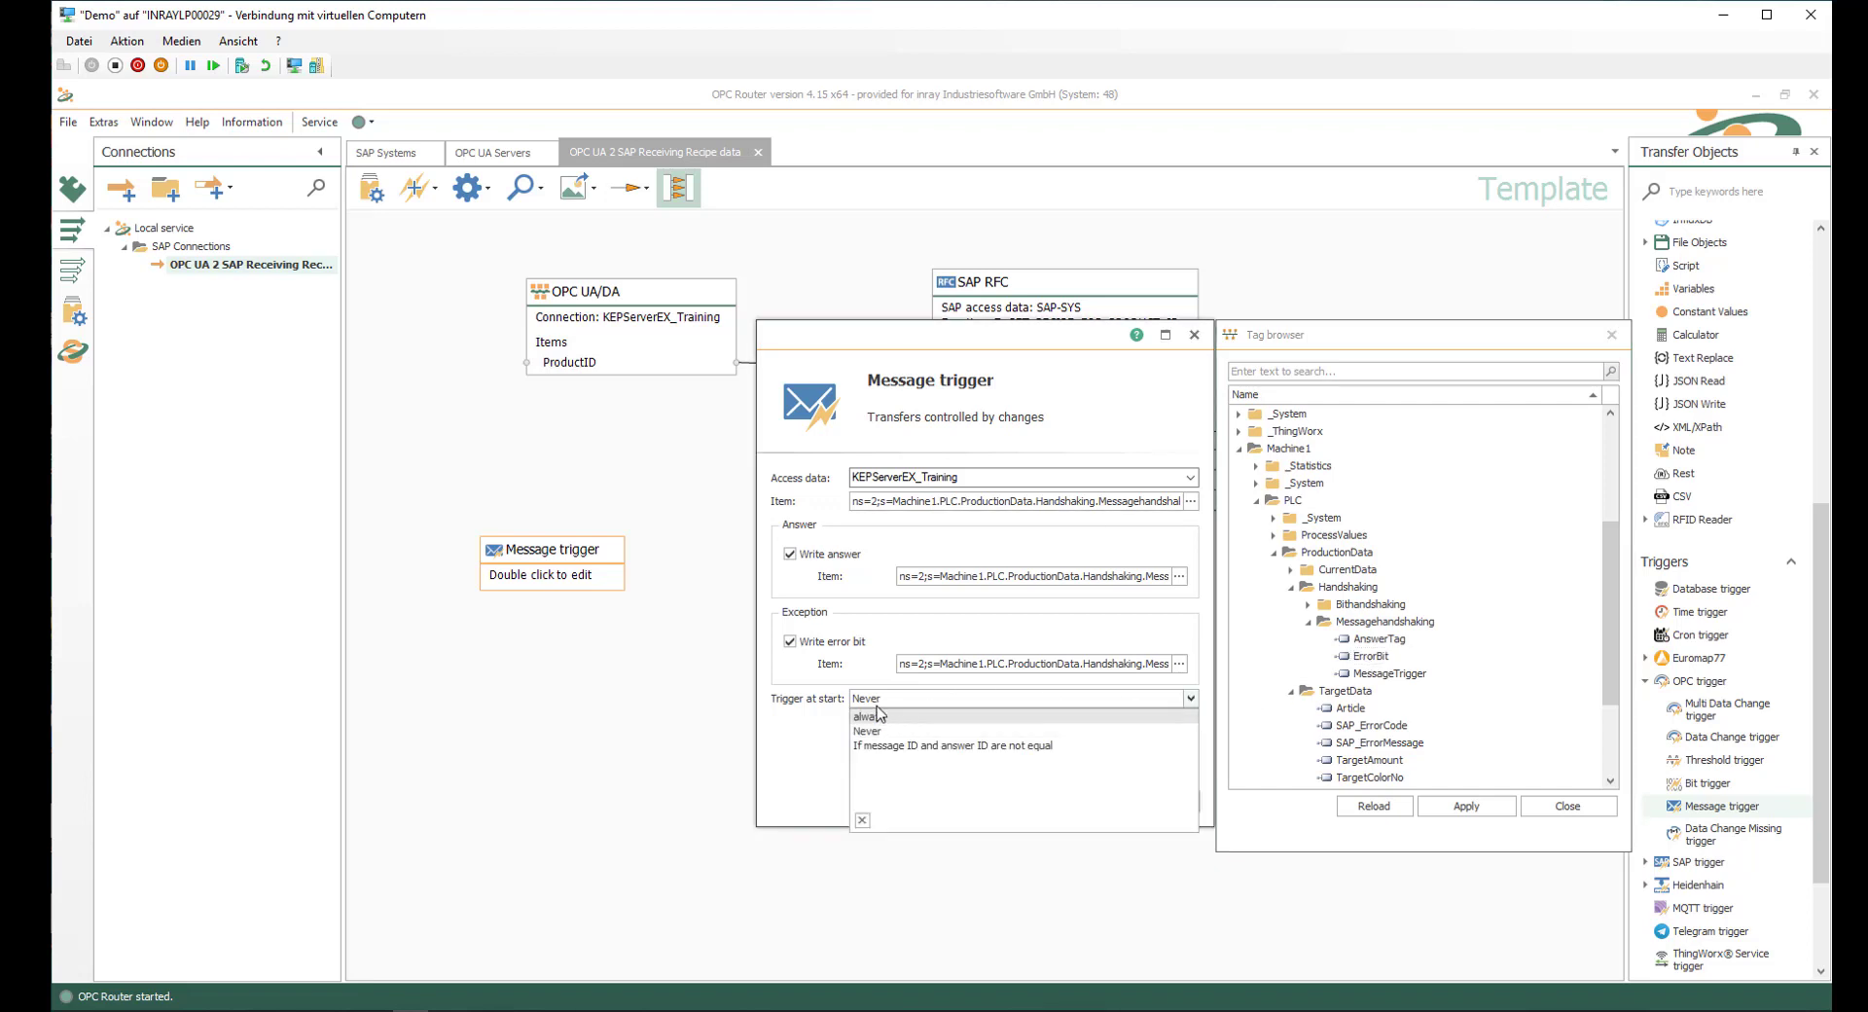
click(898, 746)
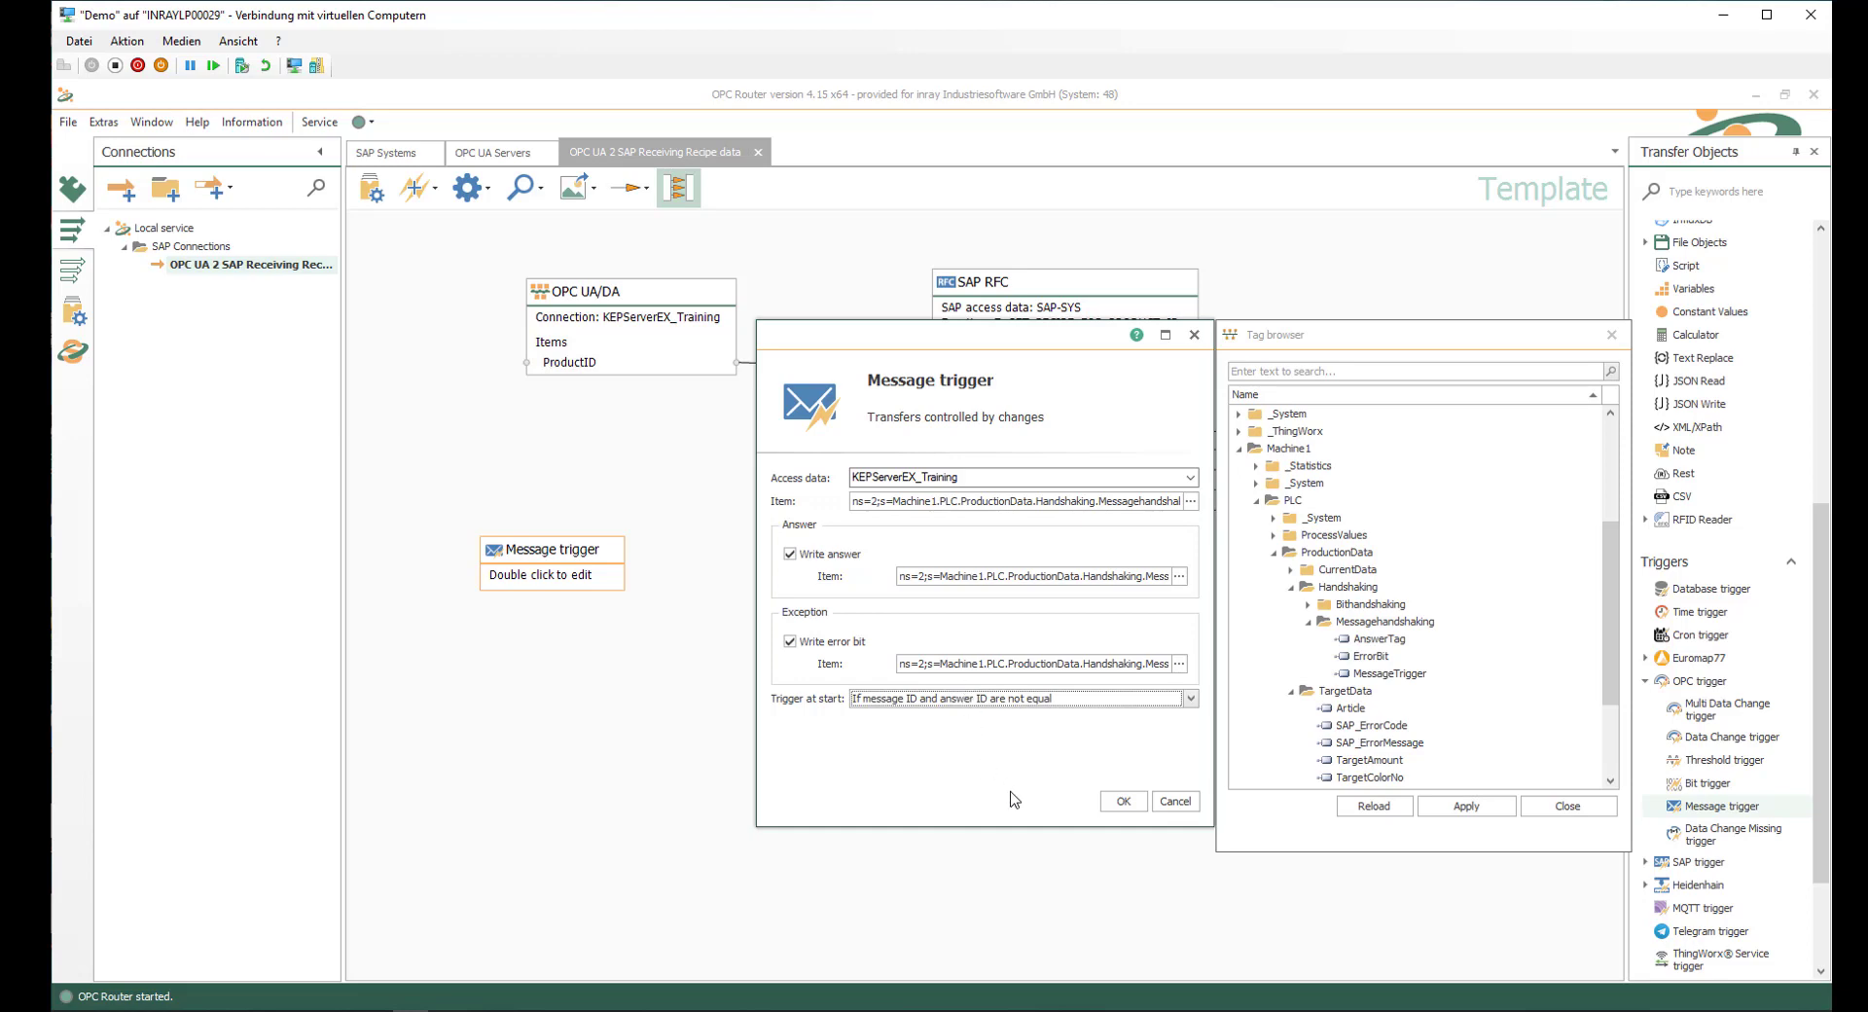
click(1123, 803)
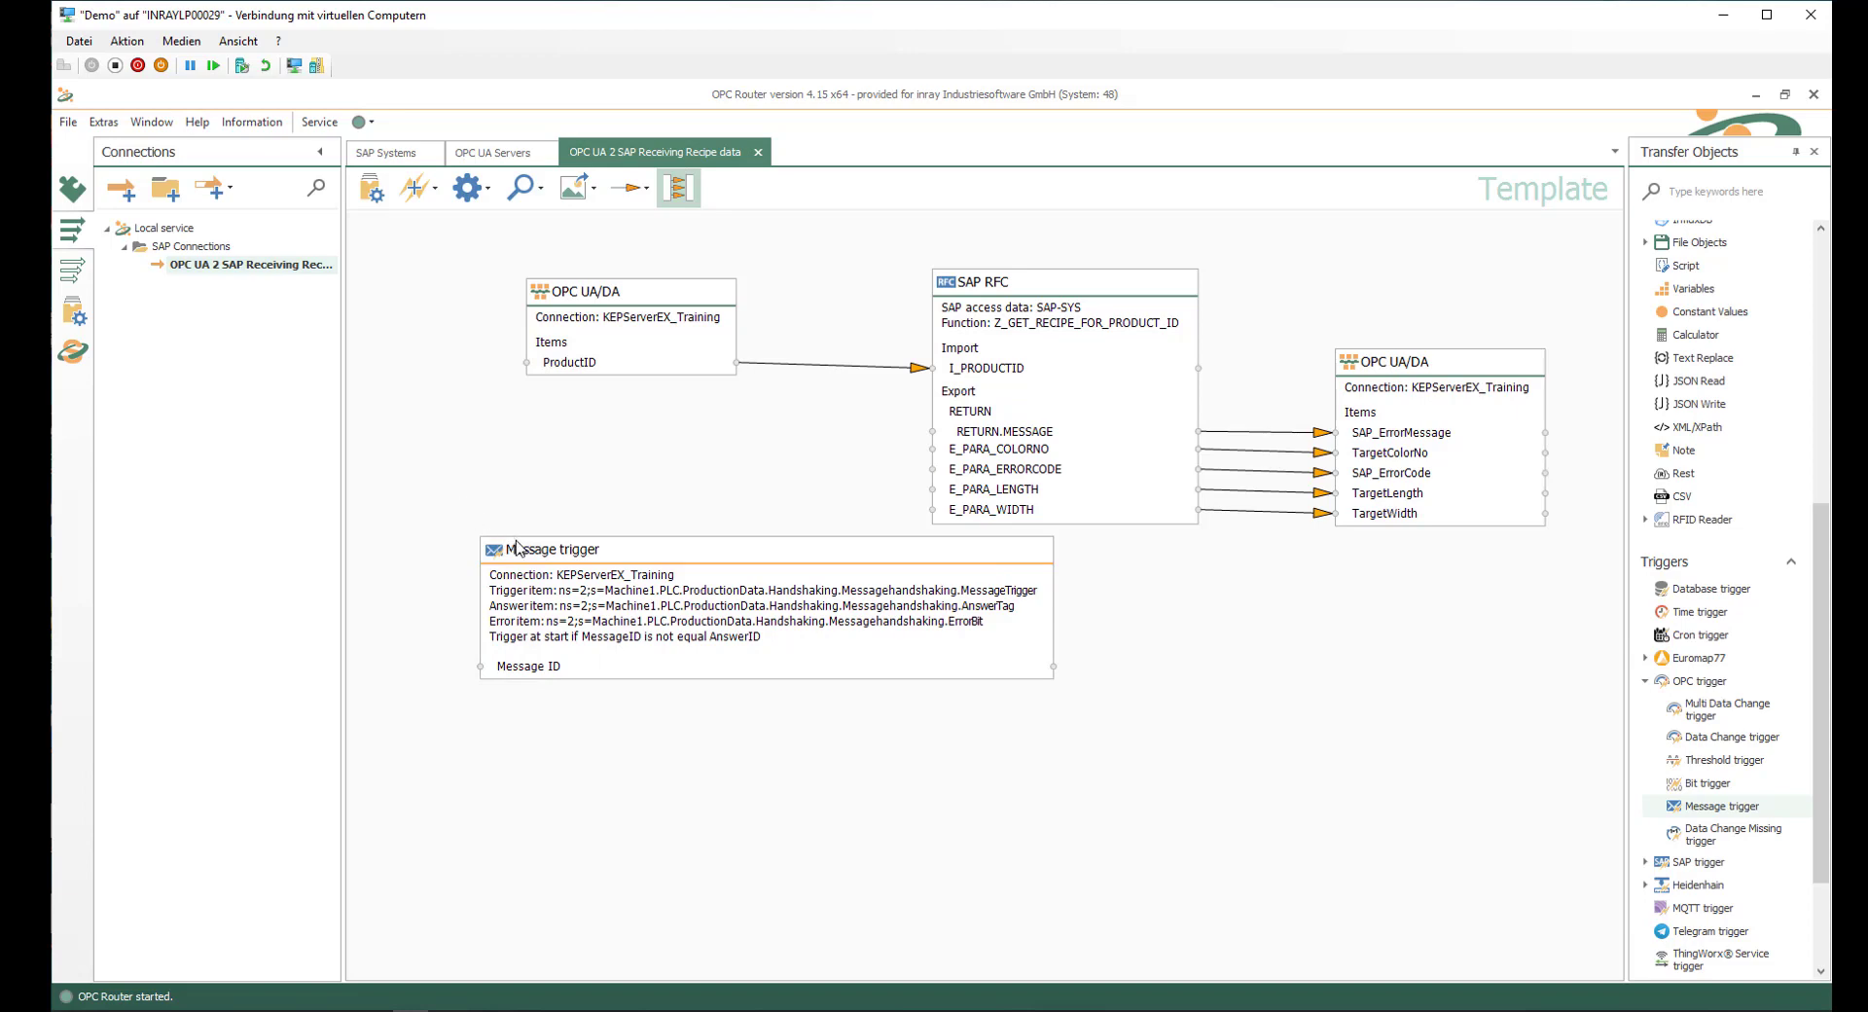
drag(520, 550, 454, 560)
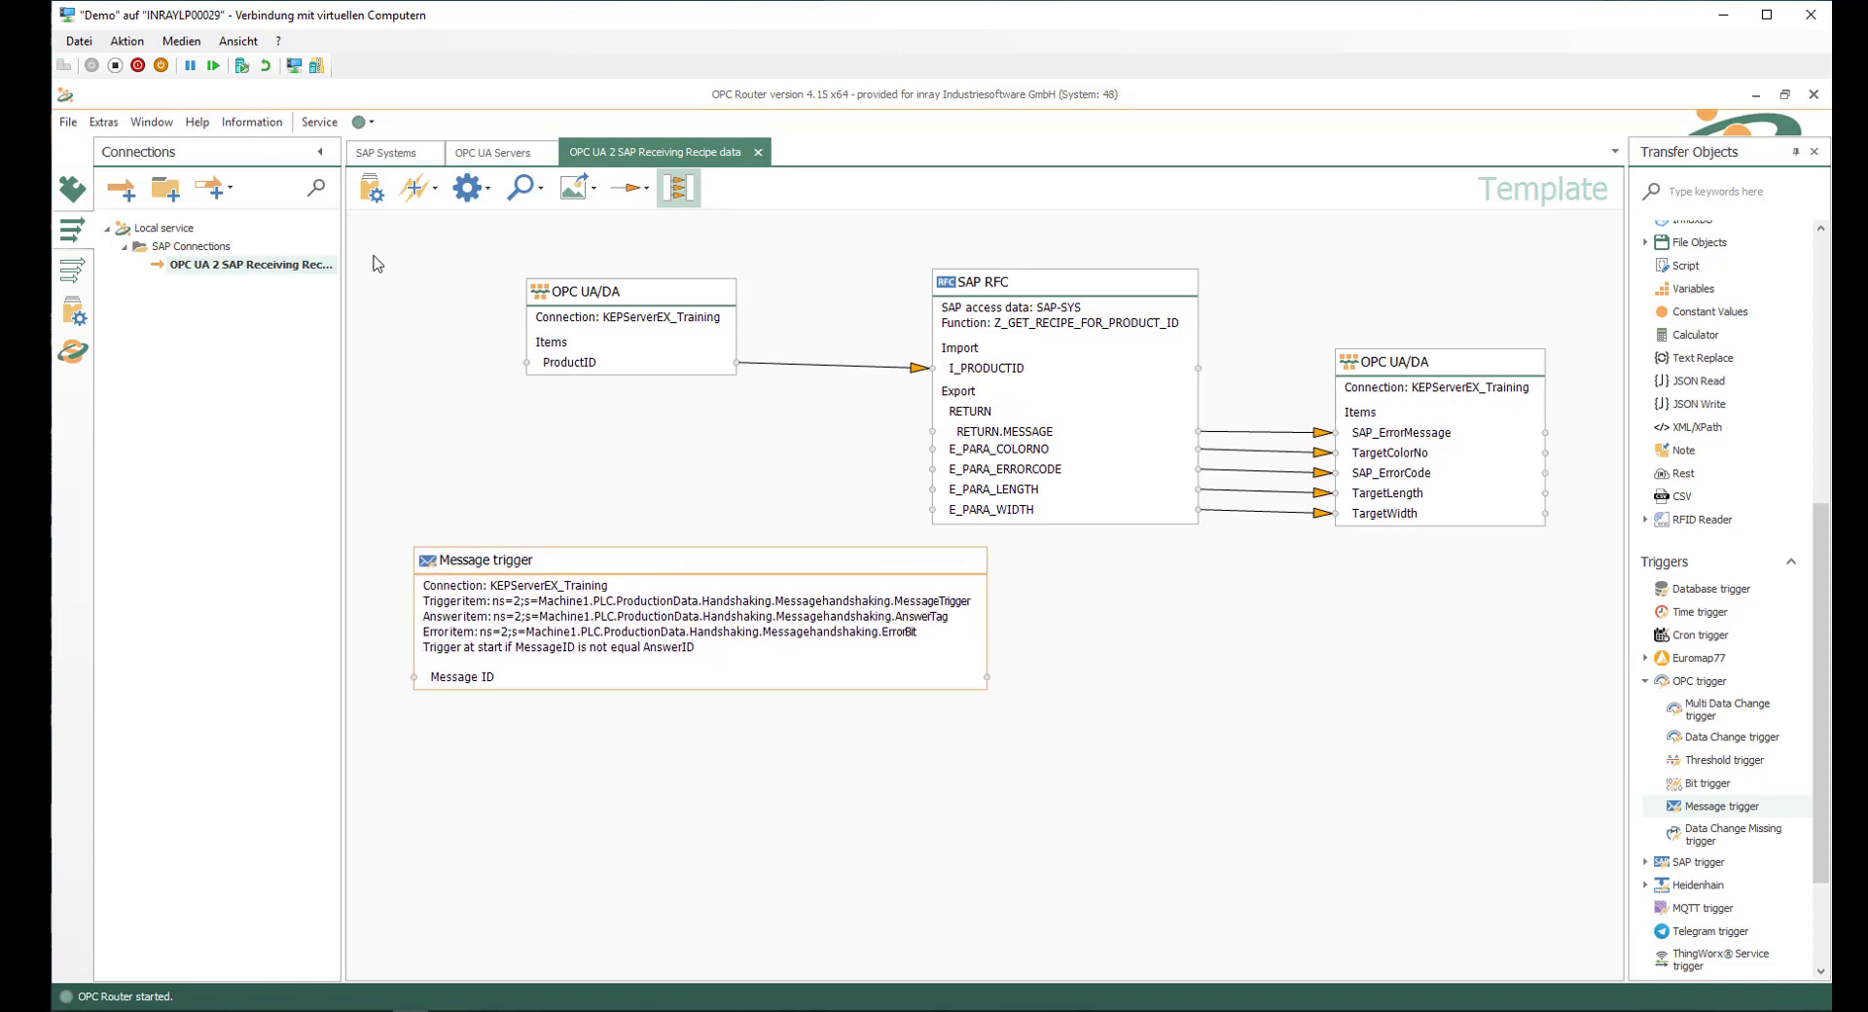
Publish the recipe data connection to production, agreeing to send the whole project and restart the OPC Router service.
click(373, 190)
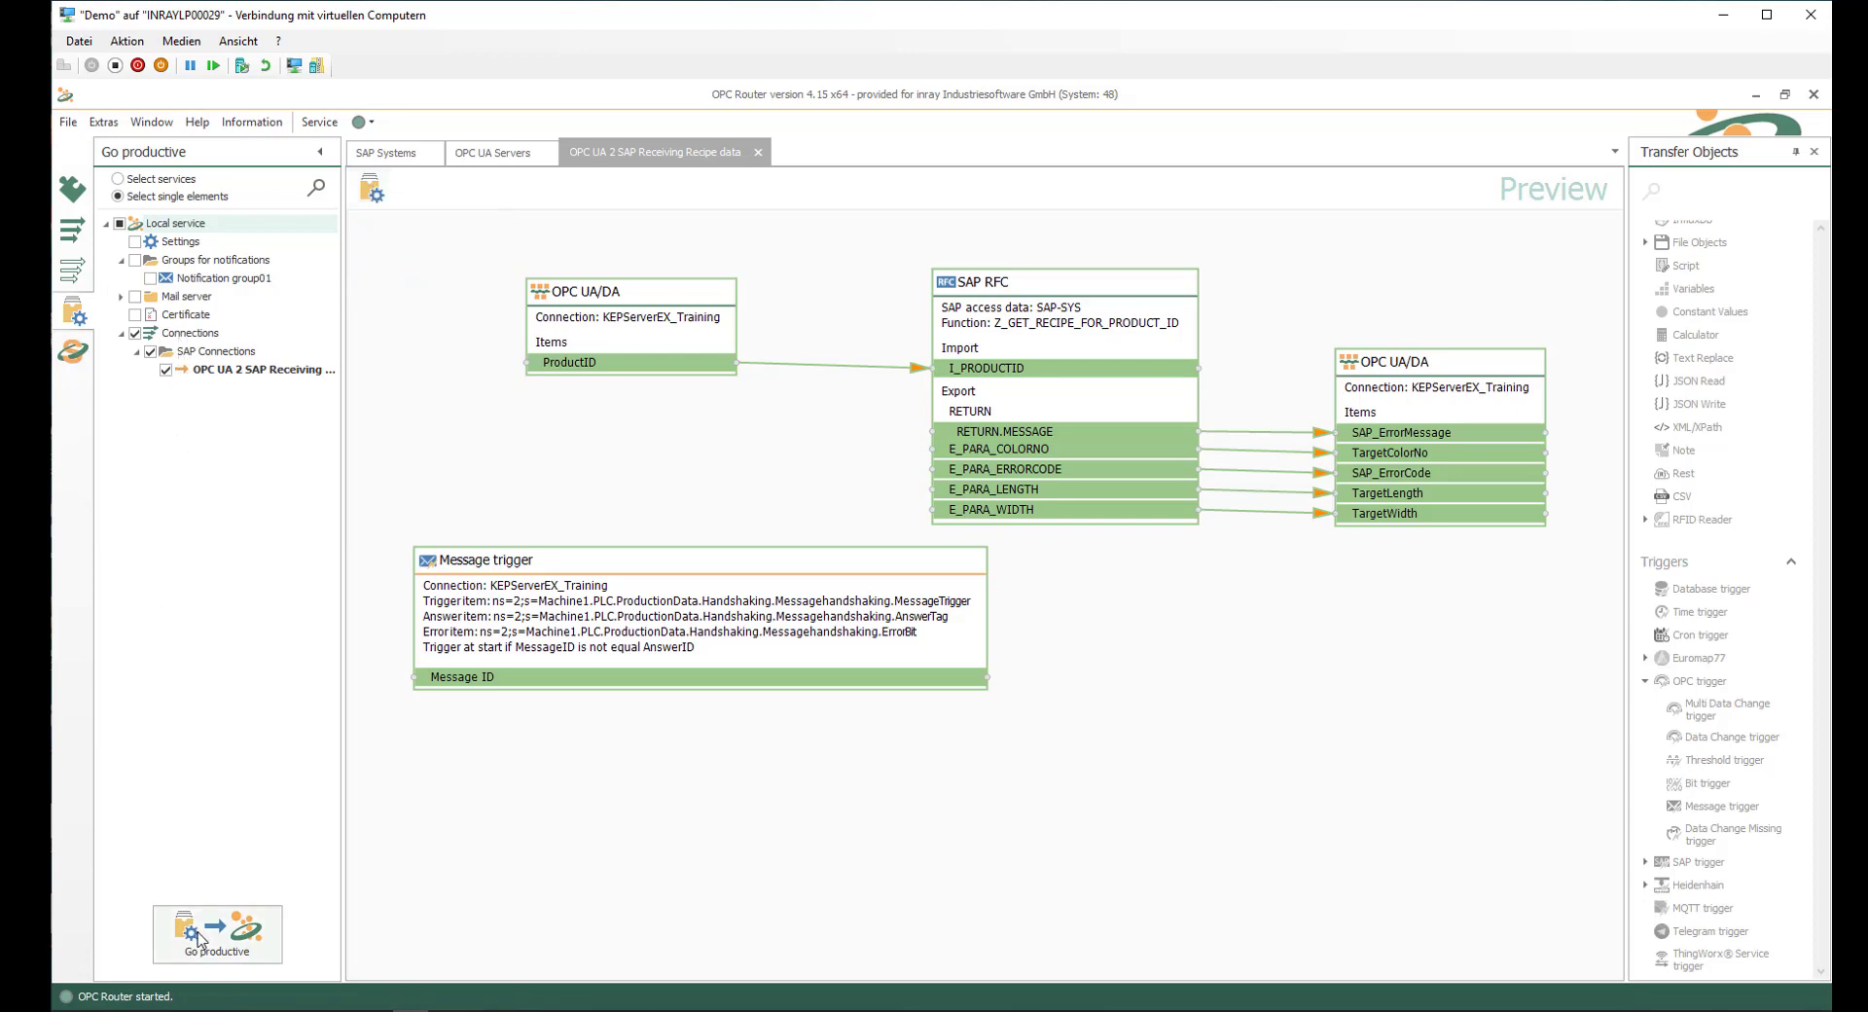
click(373, 191)
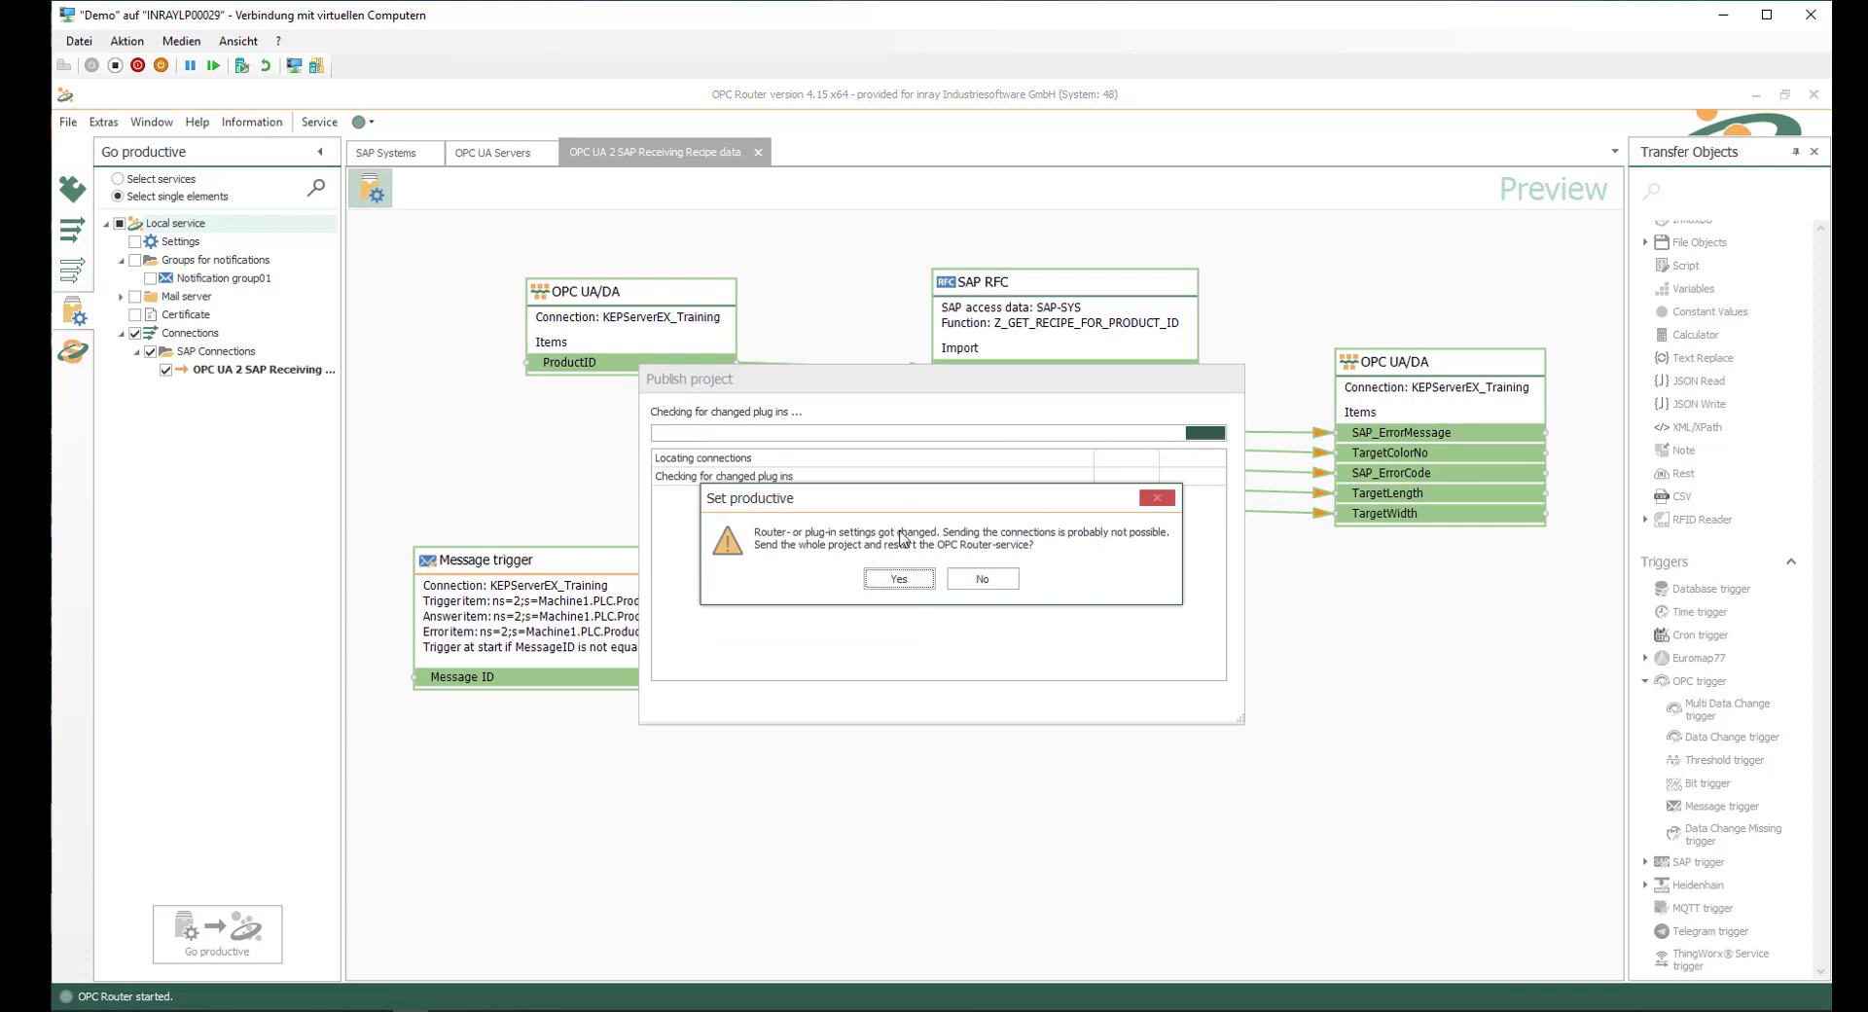
click(888, 582)
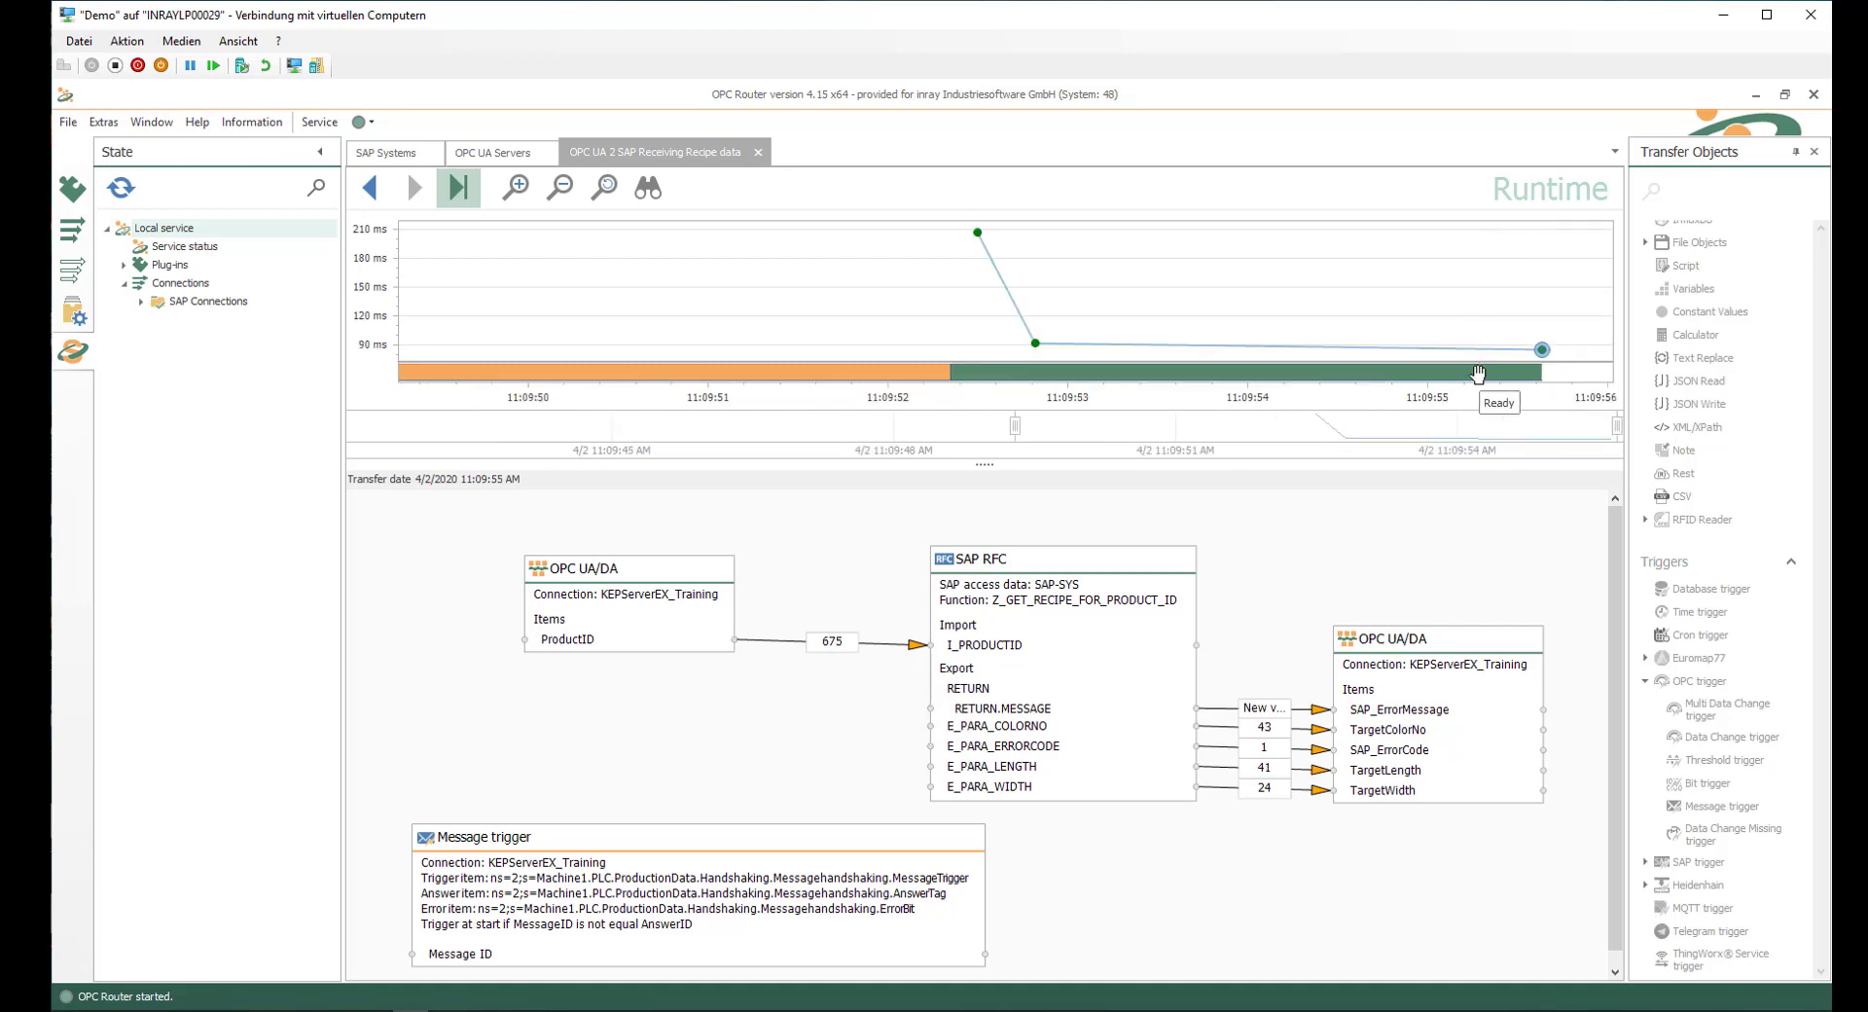
Examine the live transfers in the runtime view: execution times, the ProductID sent and the values returned by the SAP RFC.
mouse_move(981, 257)
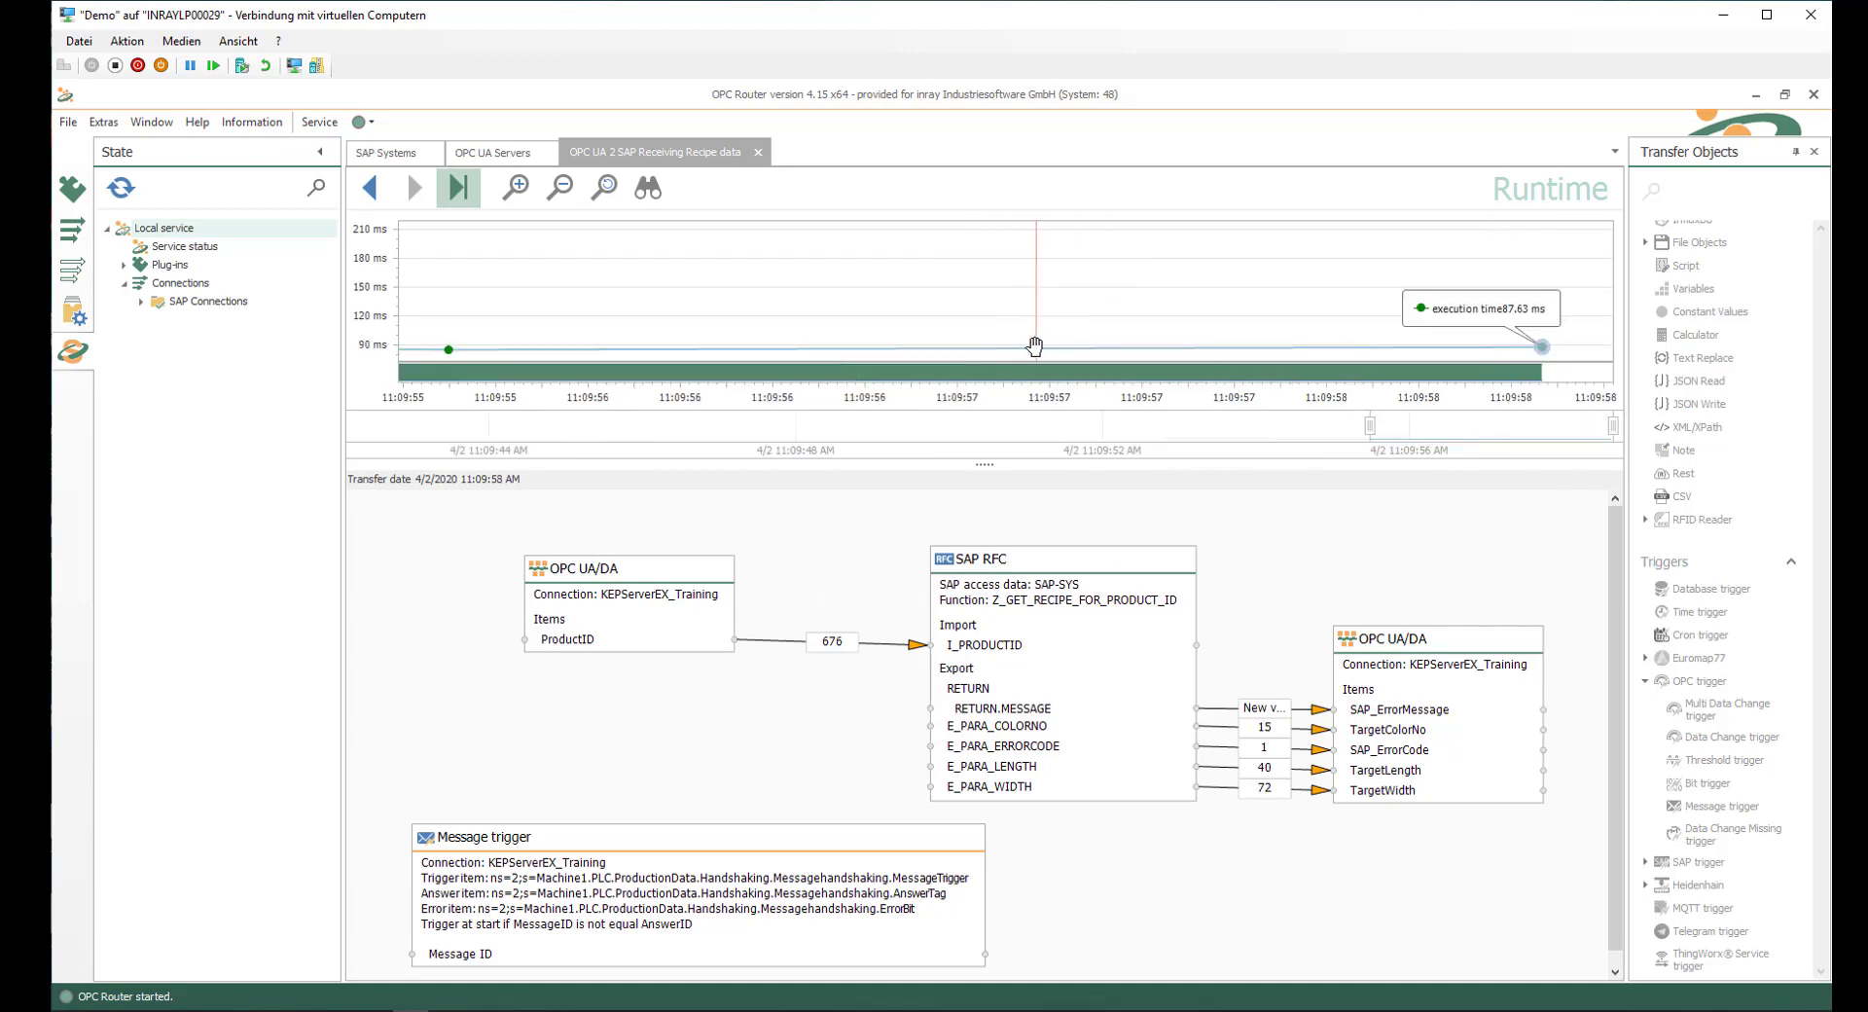
mouse_move(1540, 352)
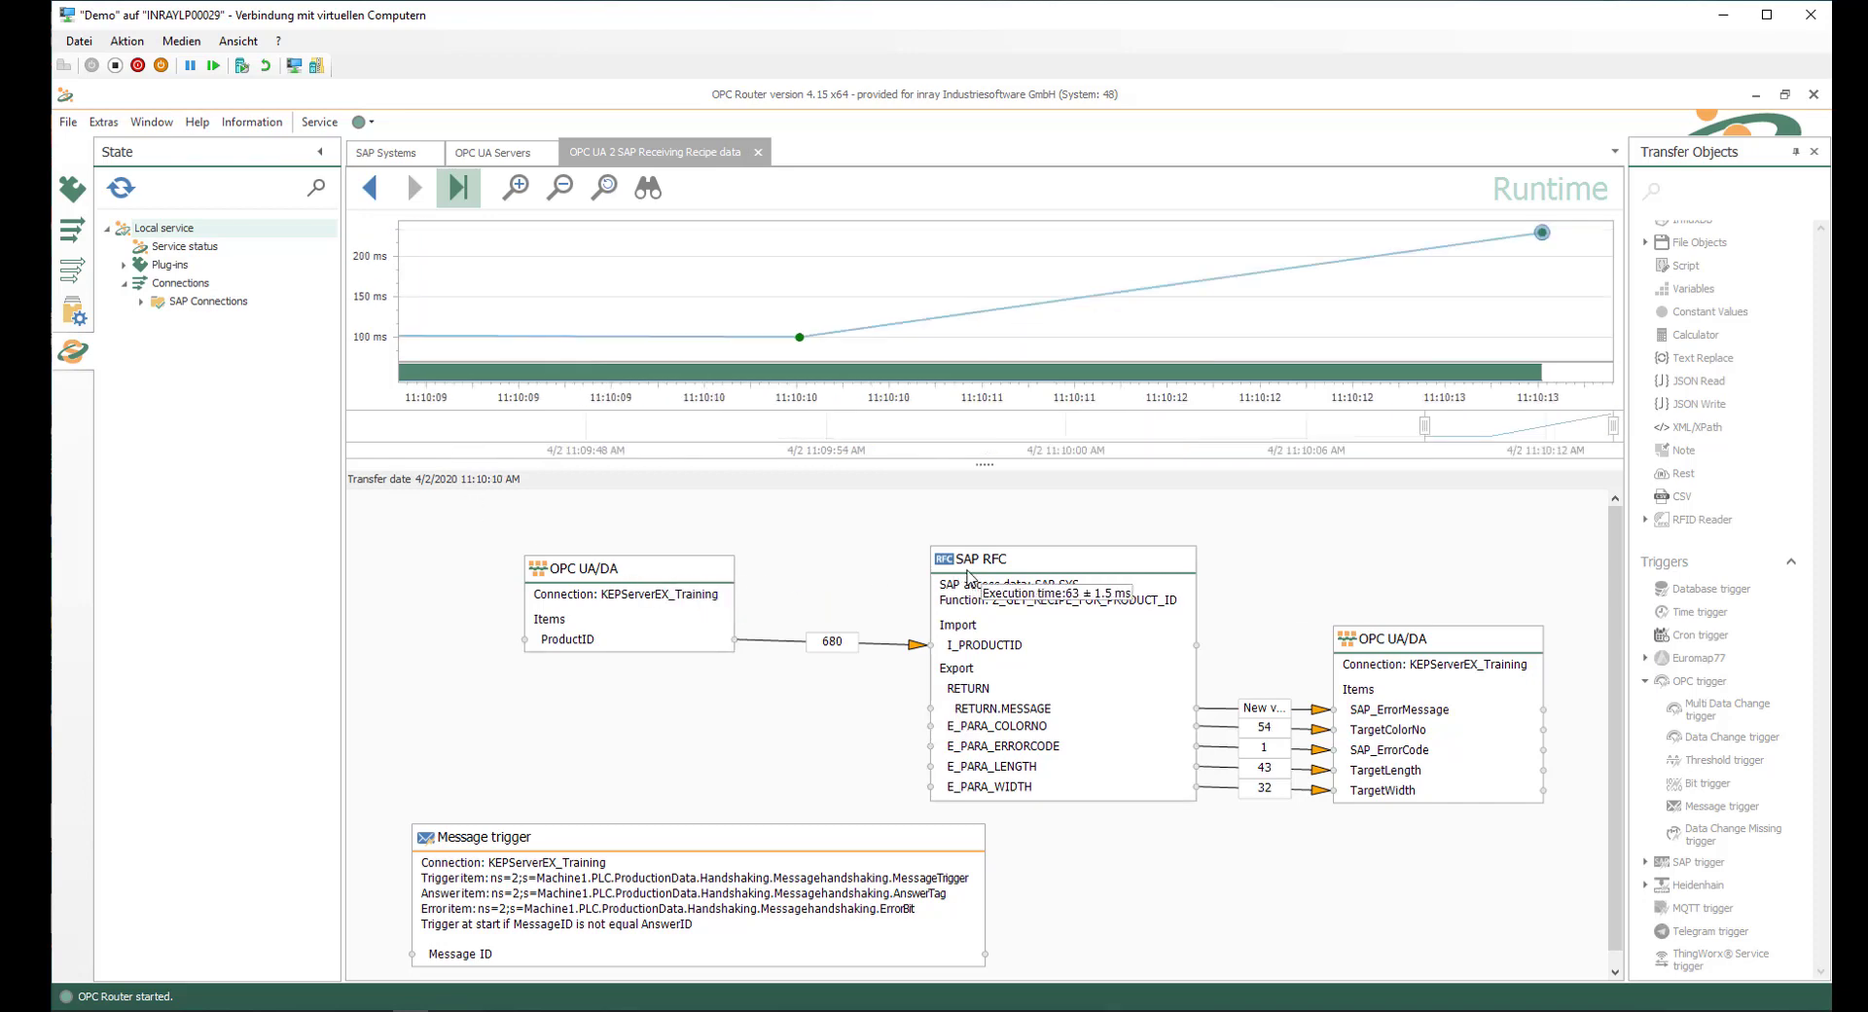
mouse_move(828, 655)
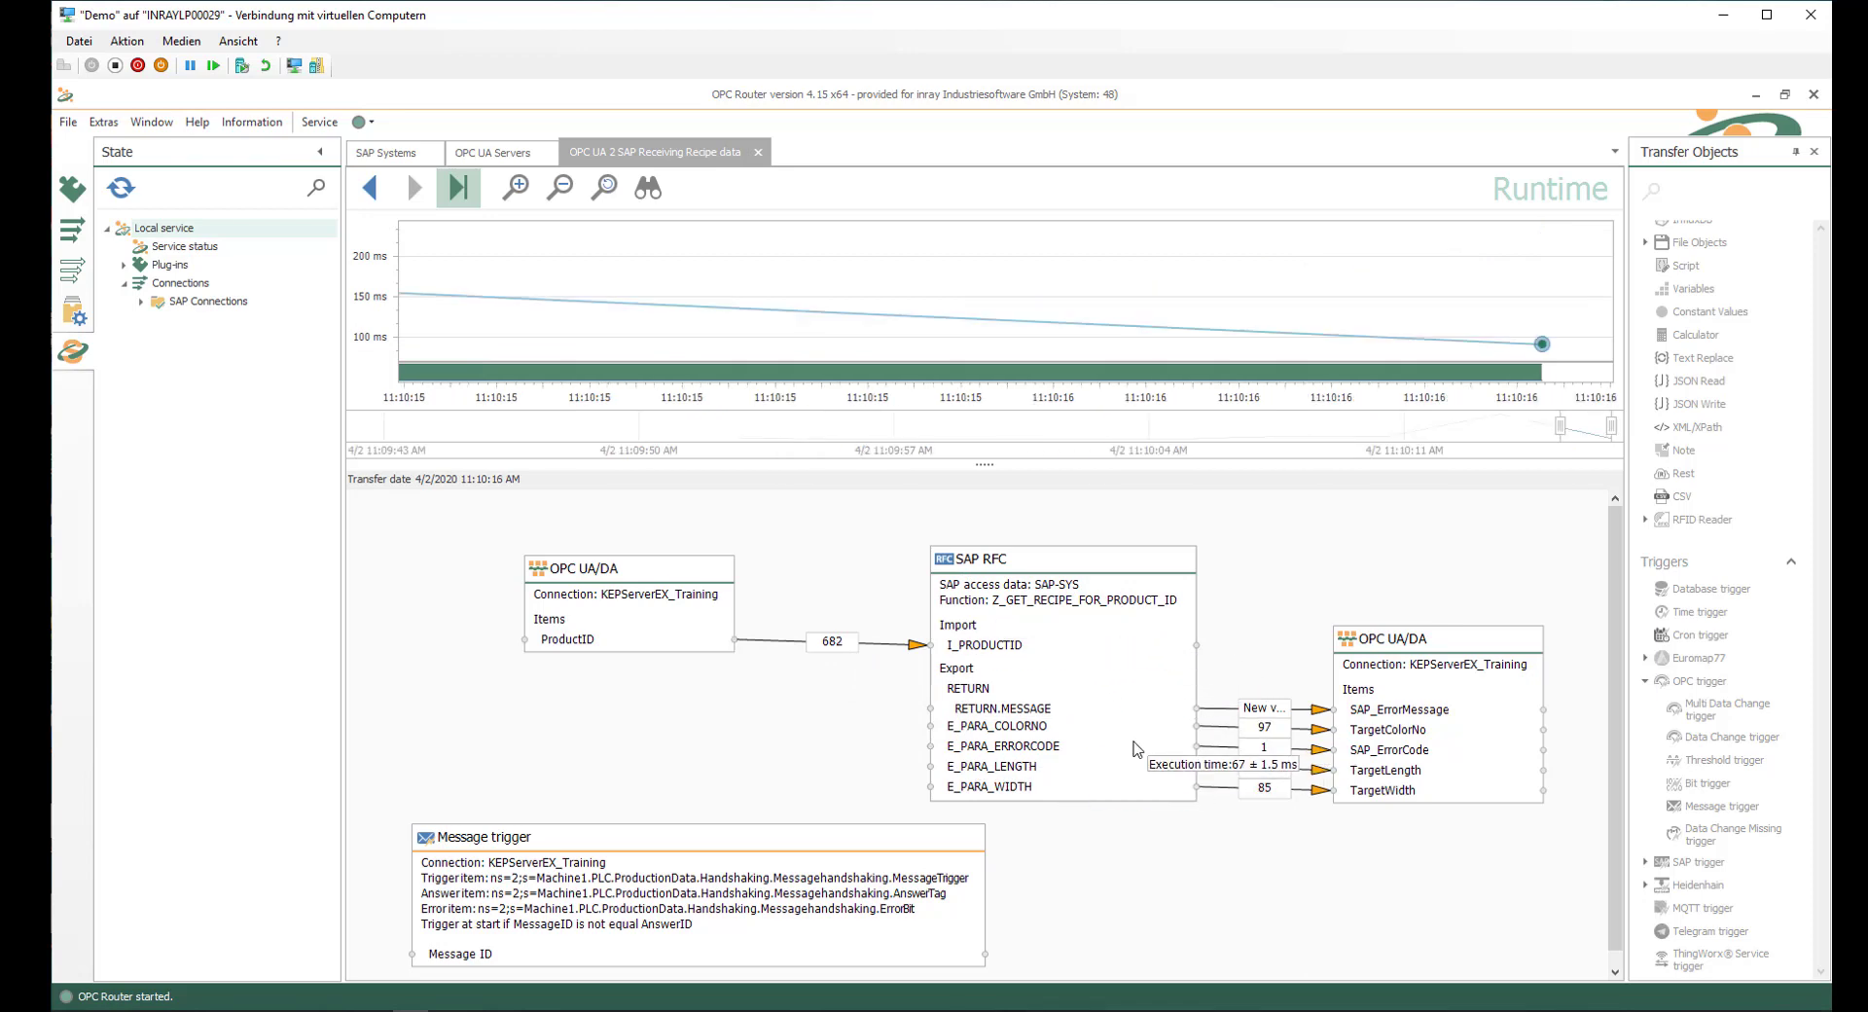
mouse_move(1255, 718)
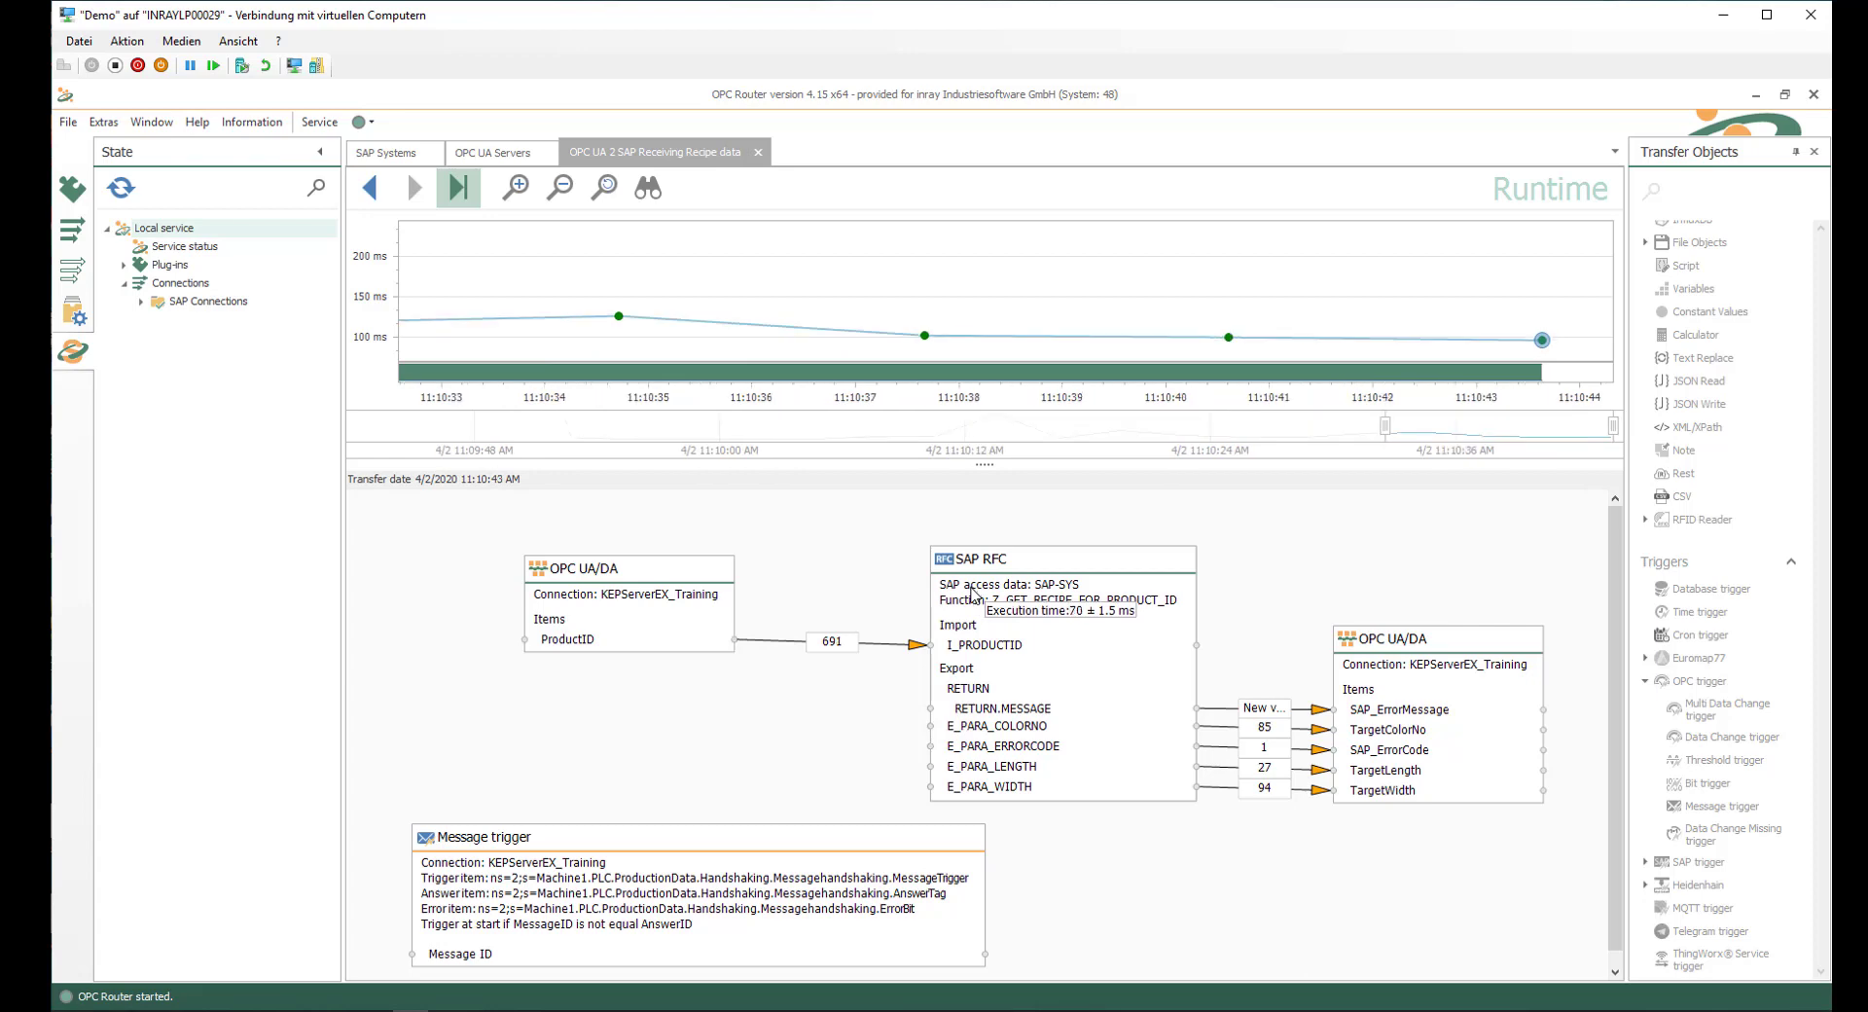
mouse_move(1265, 795)
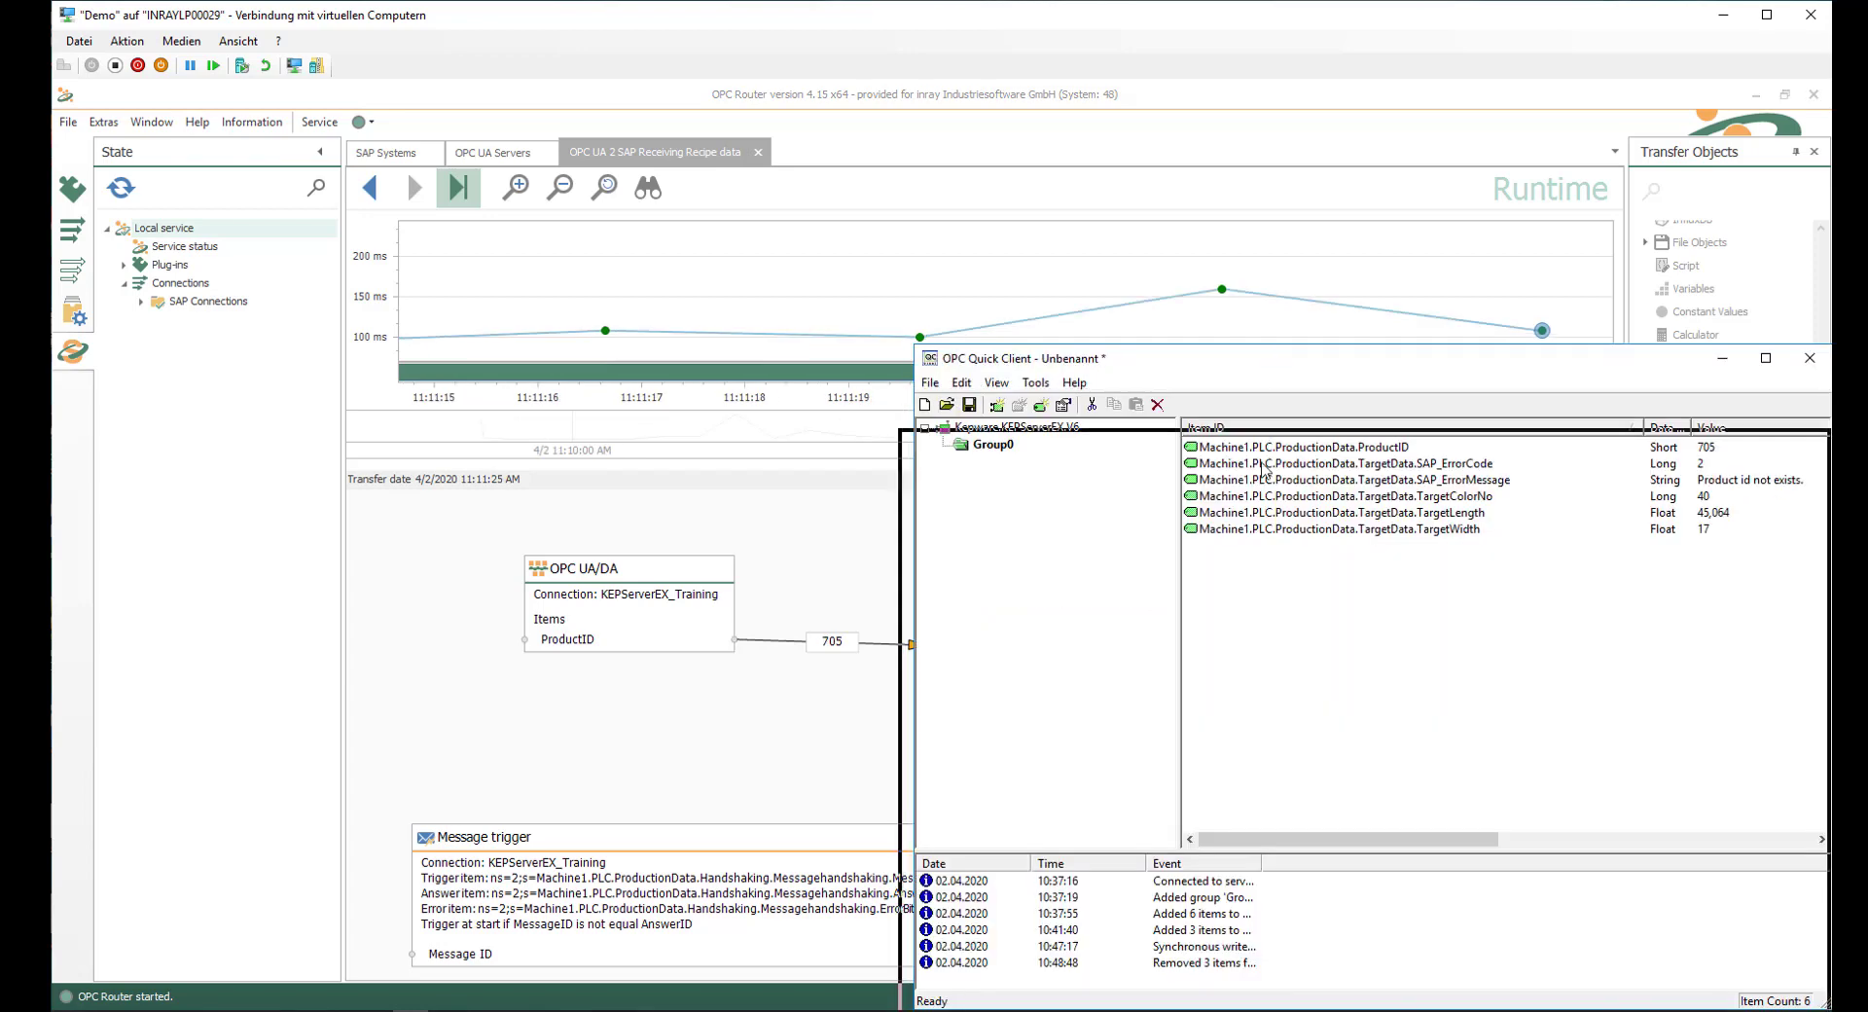
Move the OPC Quick Client window below the RFC object and compare its ProductID and TargetData values with the live transfers.
drag(1327, 689, 1221, 814)
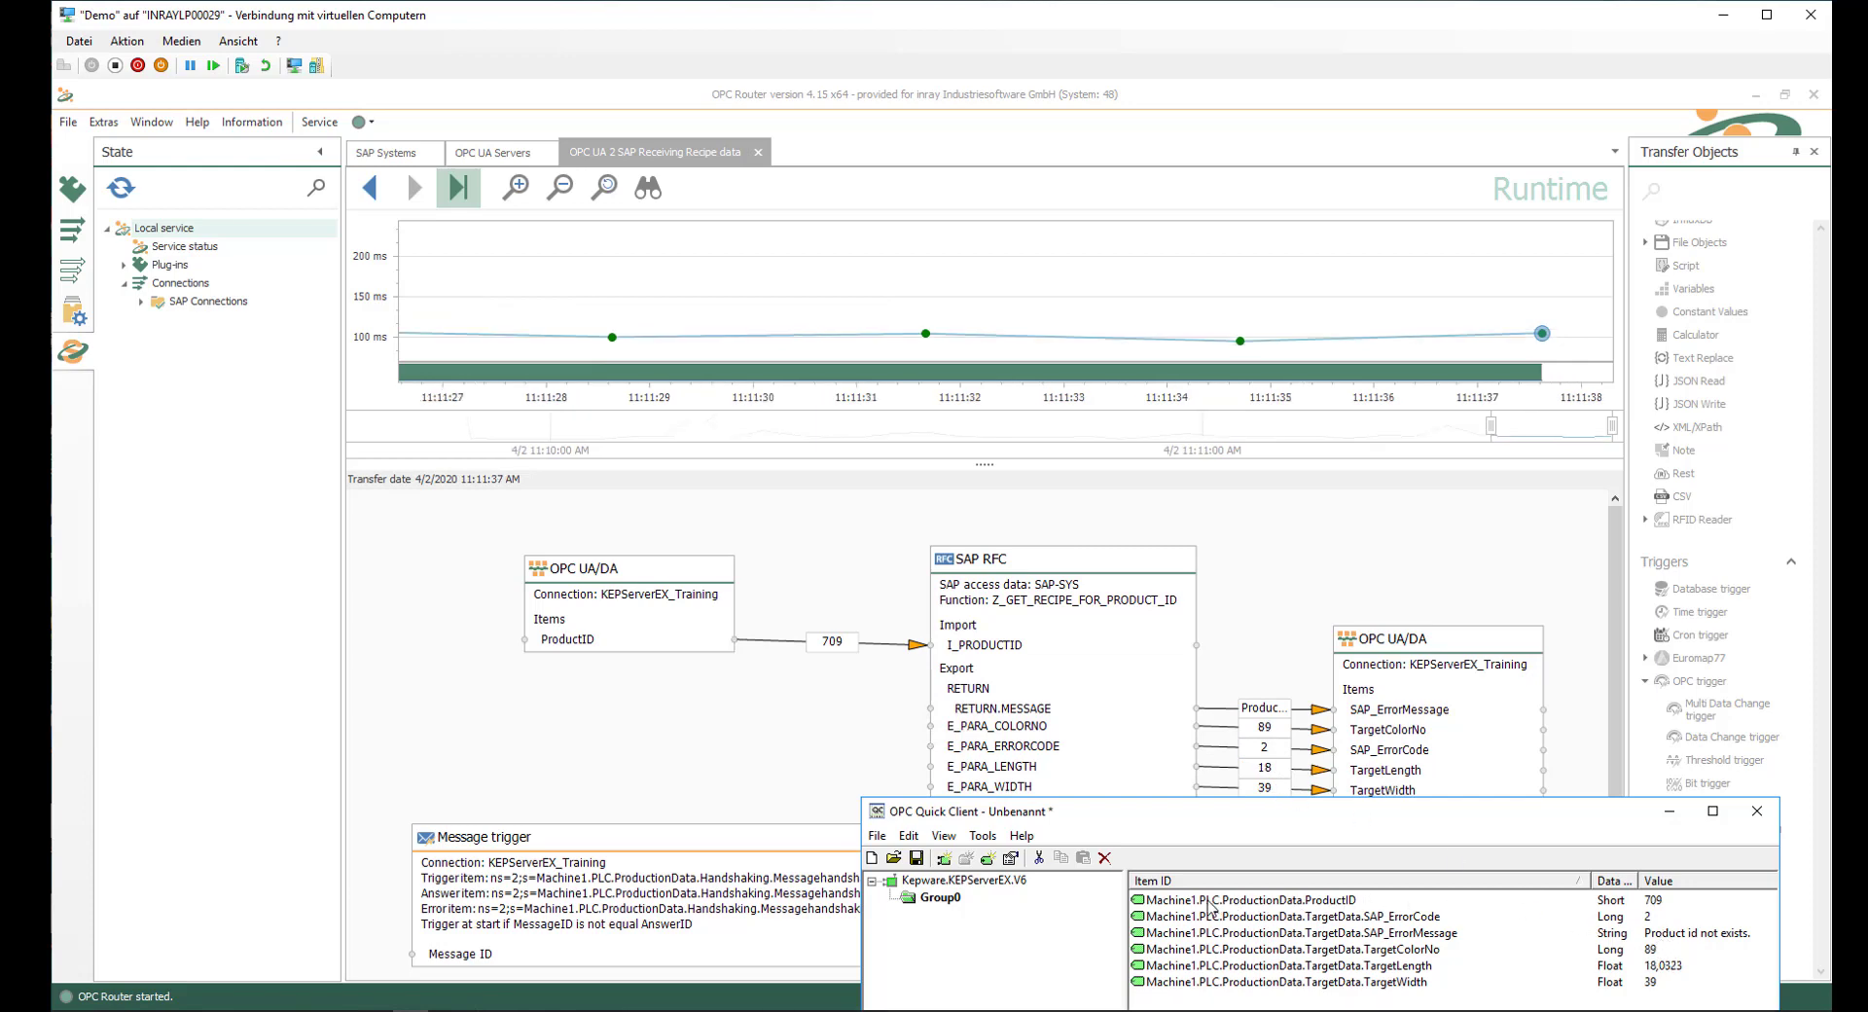
click(1315, 903)
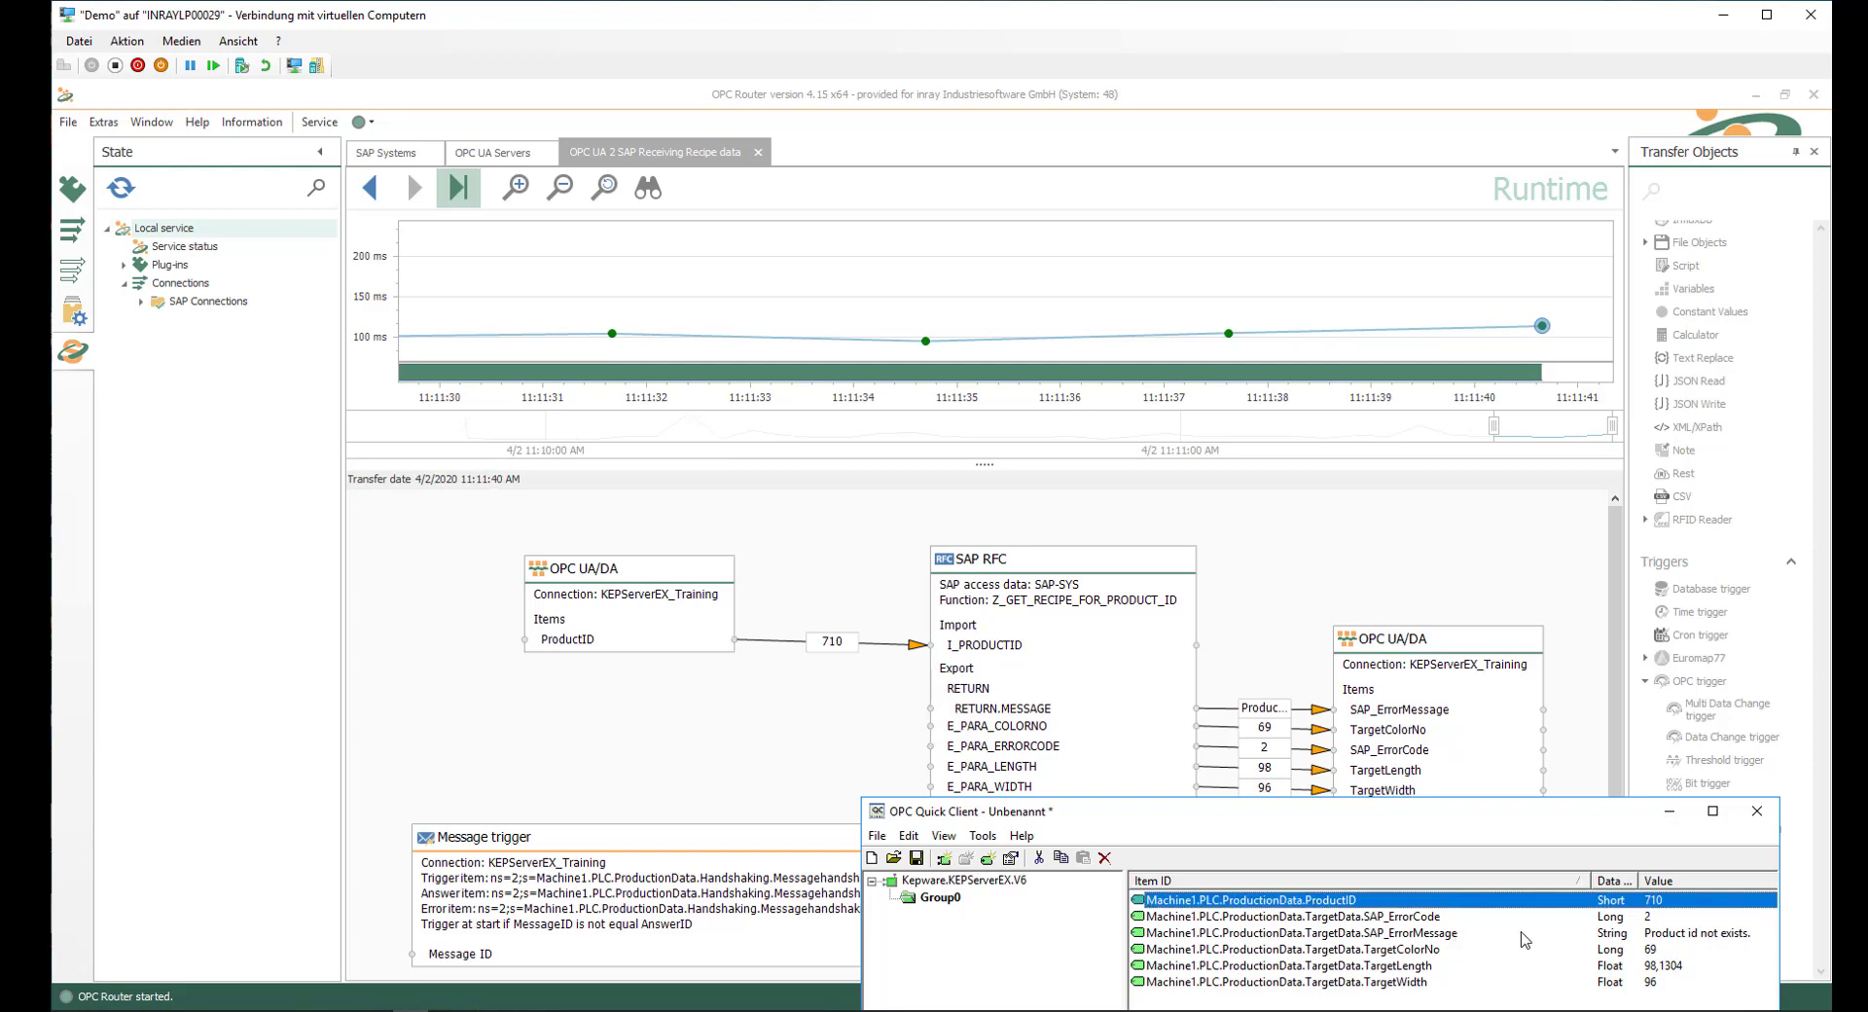
click(1649, 951)
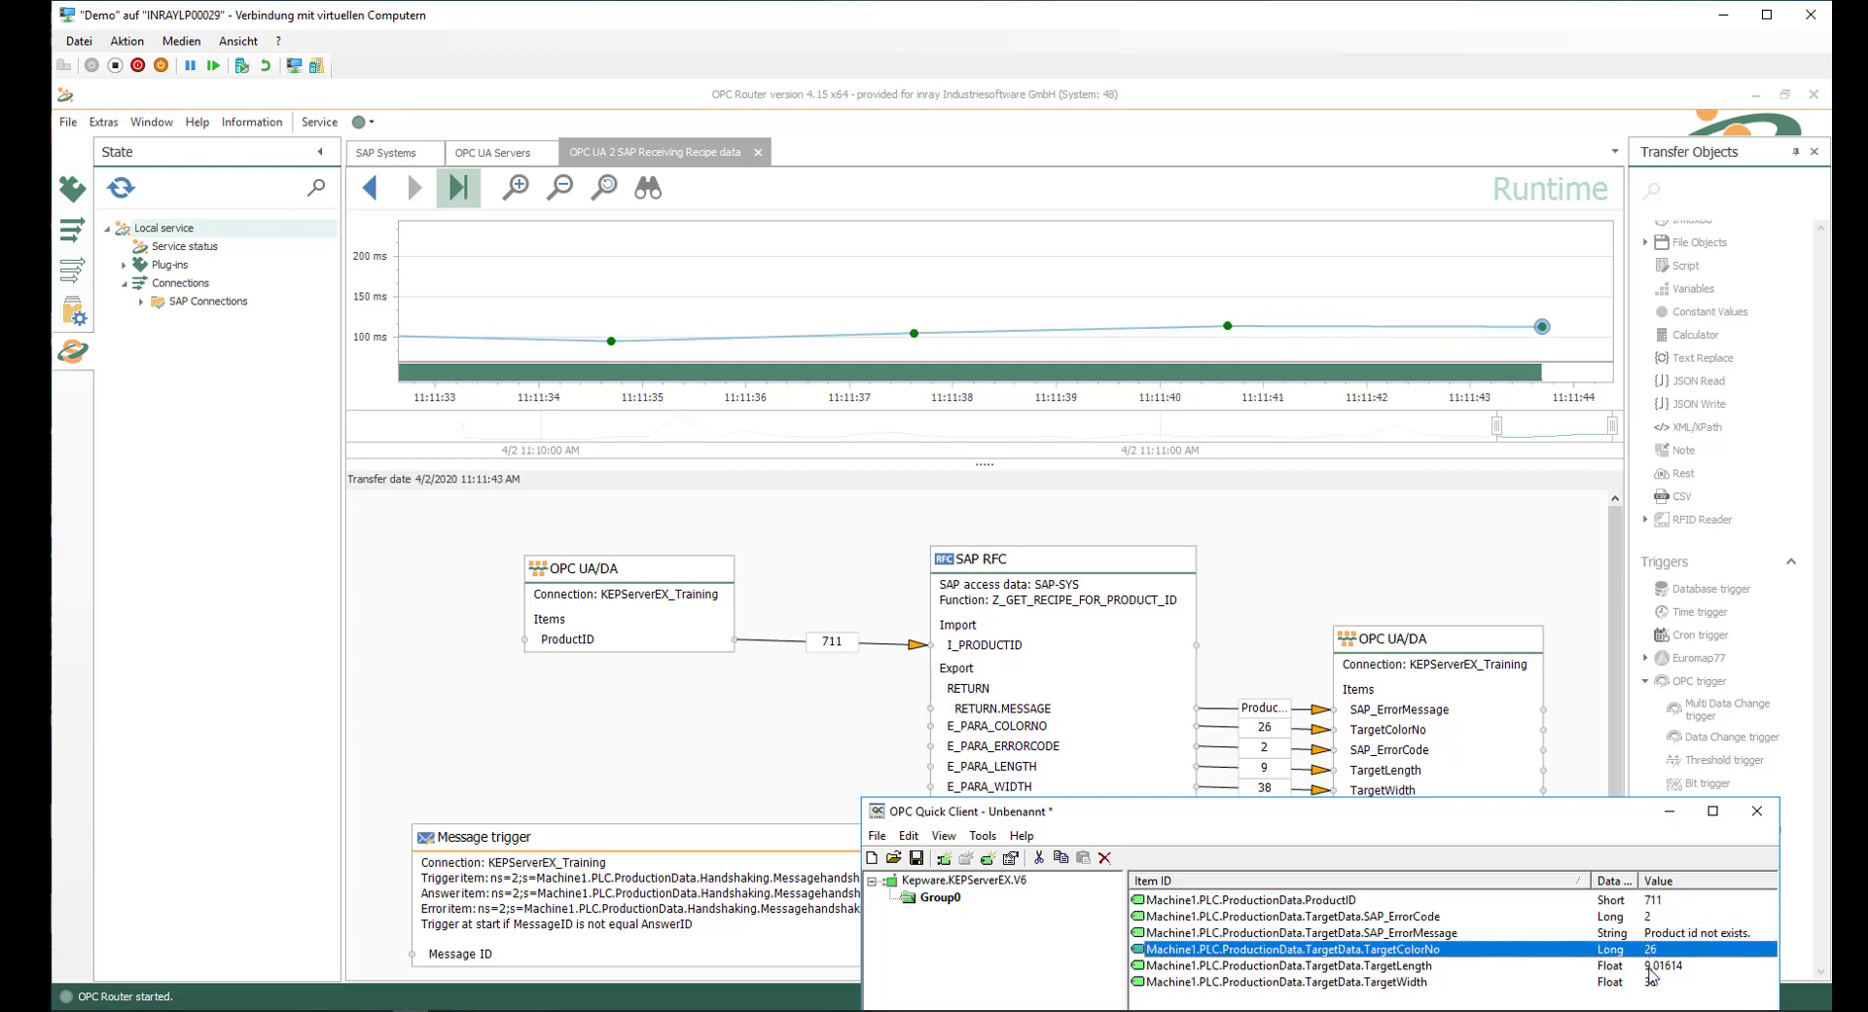